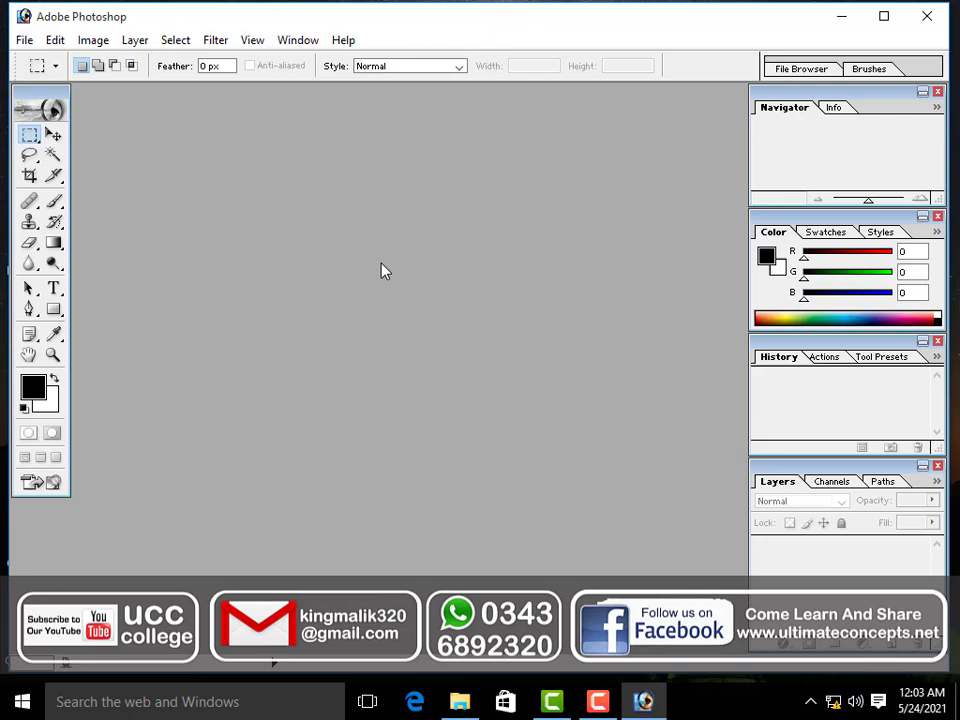
Step: Start opening an image file and browse from This PC to the Backup files folder
{"action": "key", "text": "ctrl+o"}
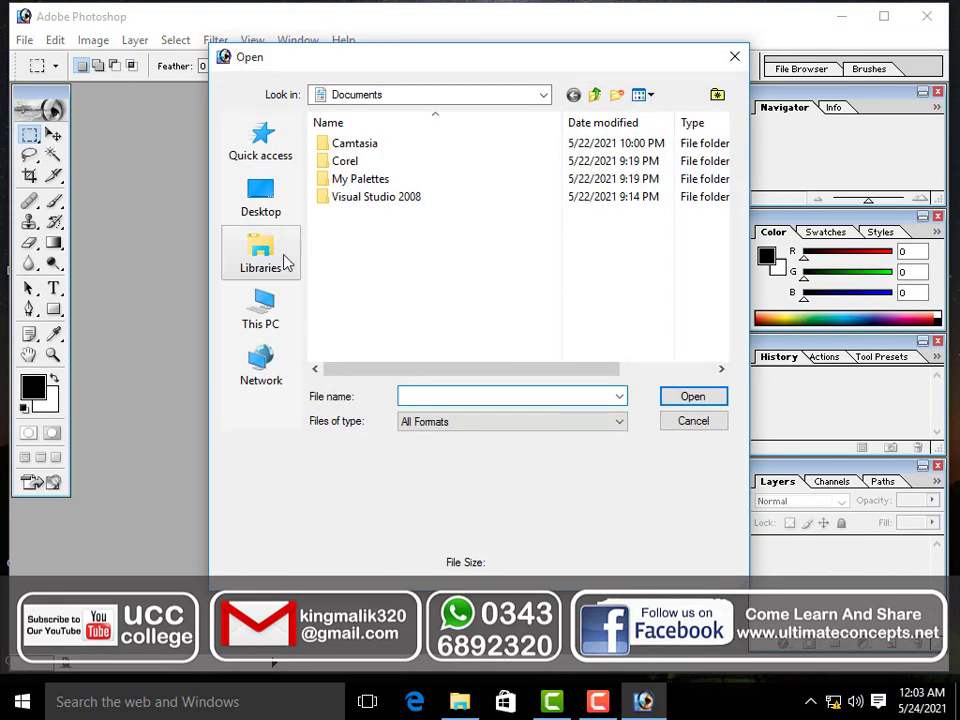
{"action": "left_click", "coordinate": [266, 306]}
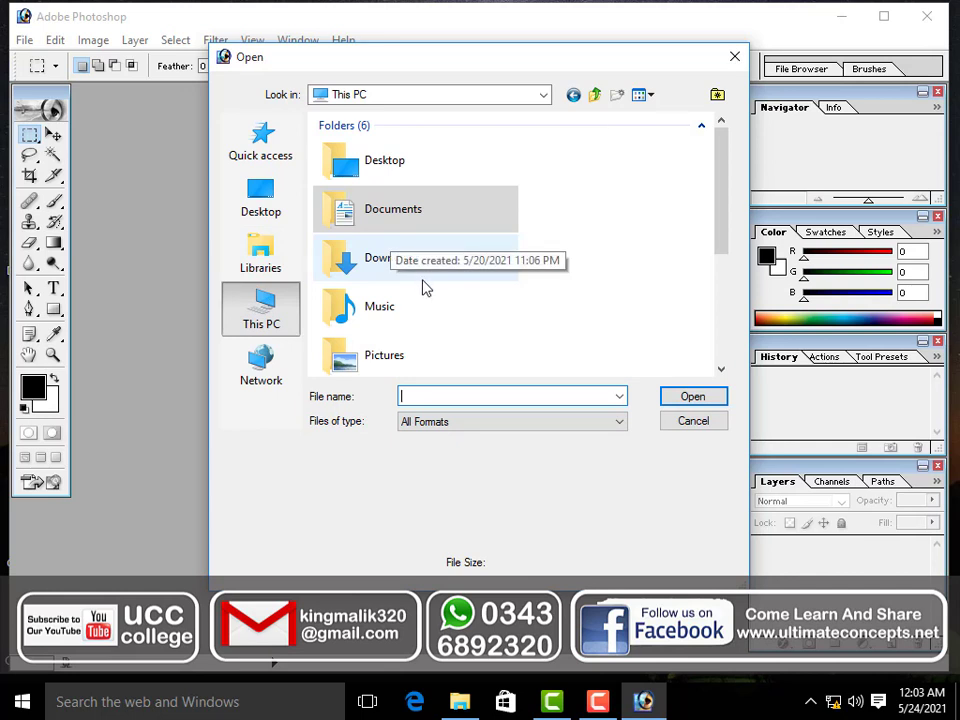
{"action": "scroll", "coordinate": [423, 288], "scroll_direction": "down", "scroll_amount": 2}
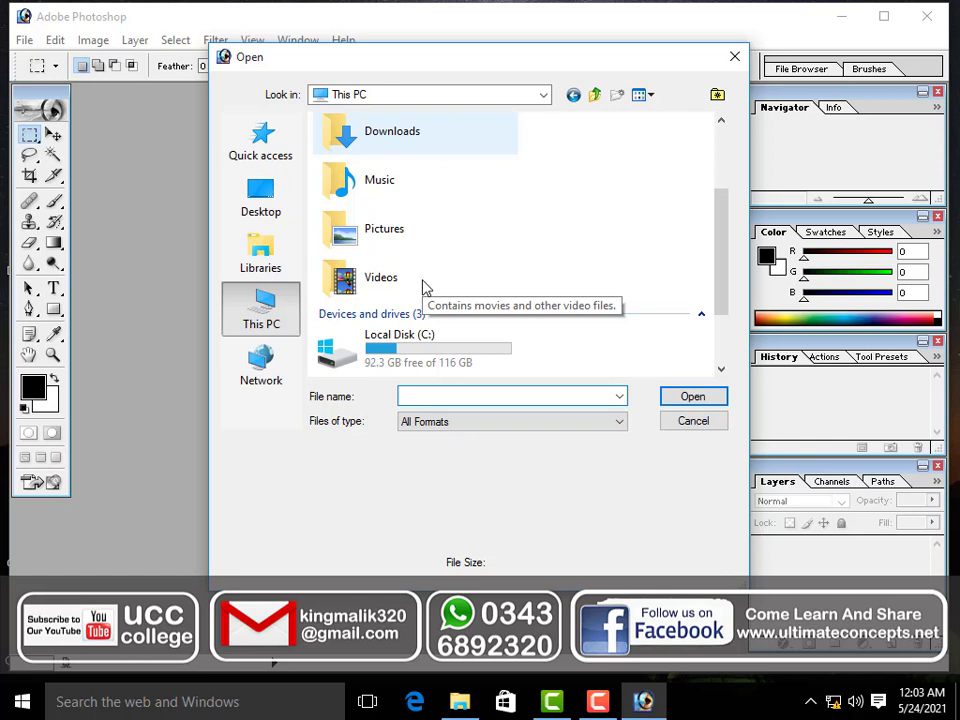
{"action": "scroll", "coordinate": [423, 288], "scroll_direction": "down", "scroll_amount": 2}
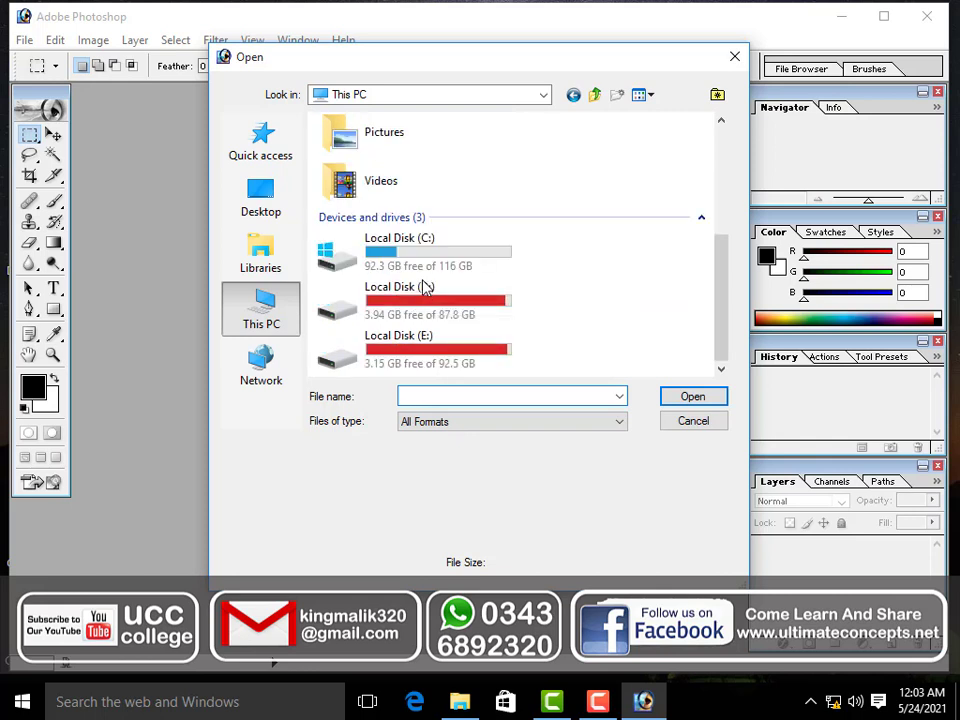
{"action": "double_click", "coordinate": [423, 288]}
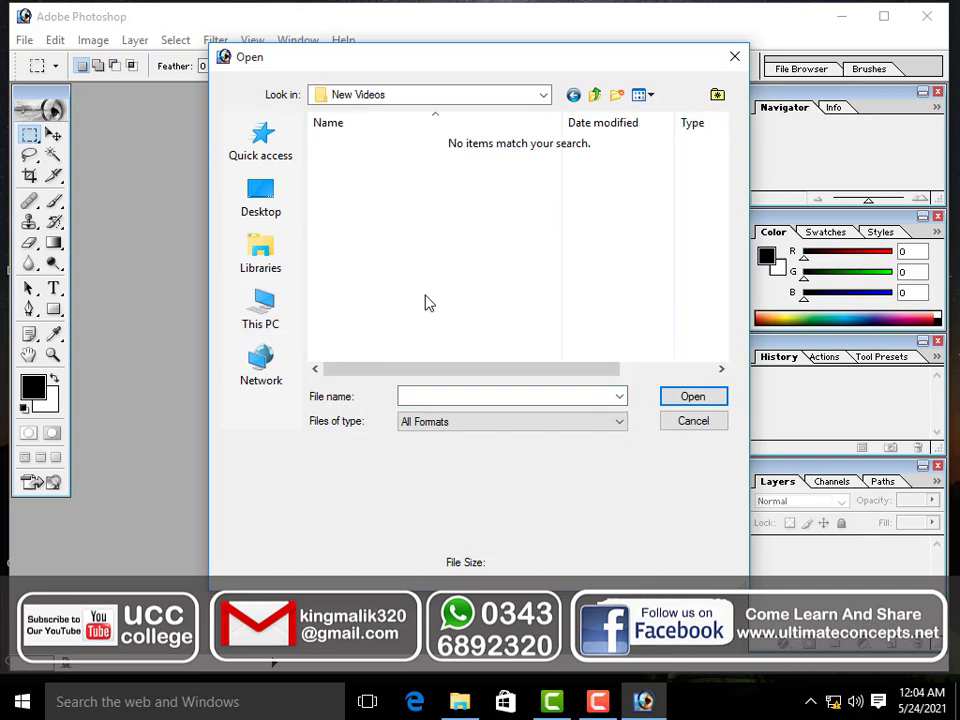
{"action": "left_click", "coordinate": [594, 95]}
{"action": "double_click", "coordinate": [414, 143]}
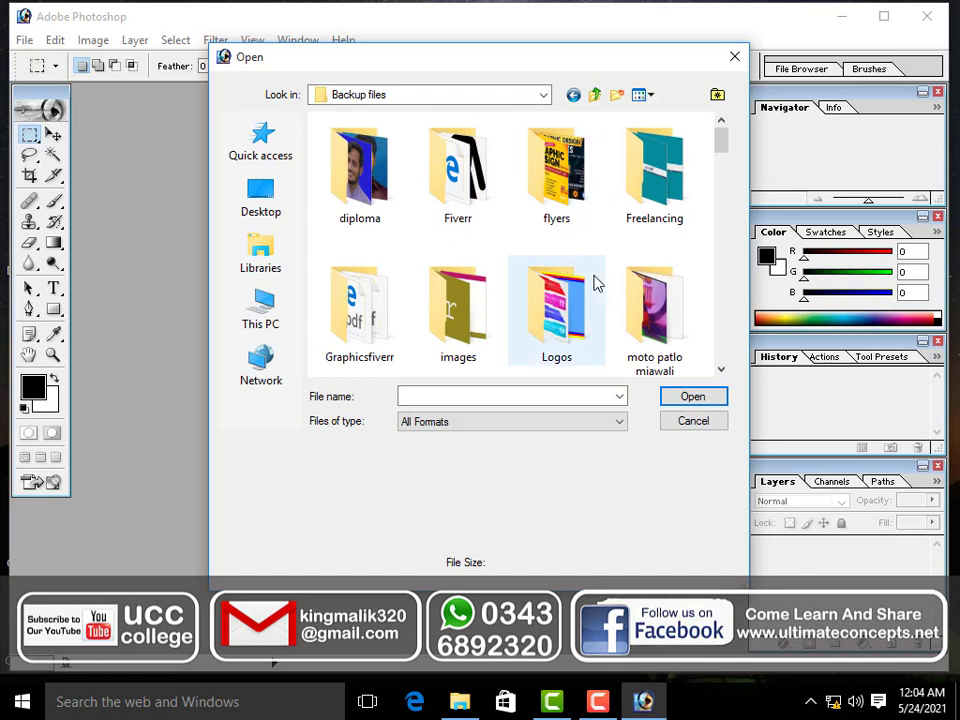
Step: Open travel-sale-flyer-illustration_52683-44803.jpg from the flyers folder and maximize its document window
{"action": "left_click", "coordinate": [566, 215]}
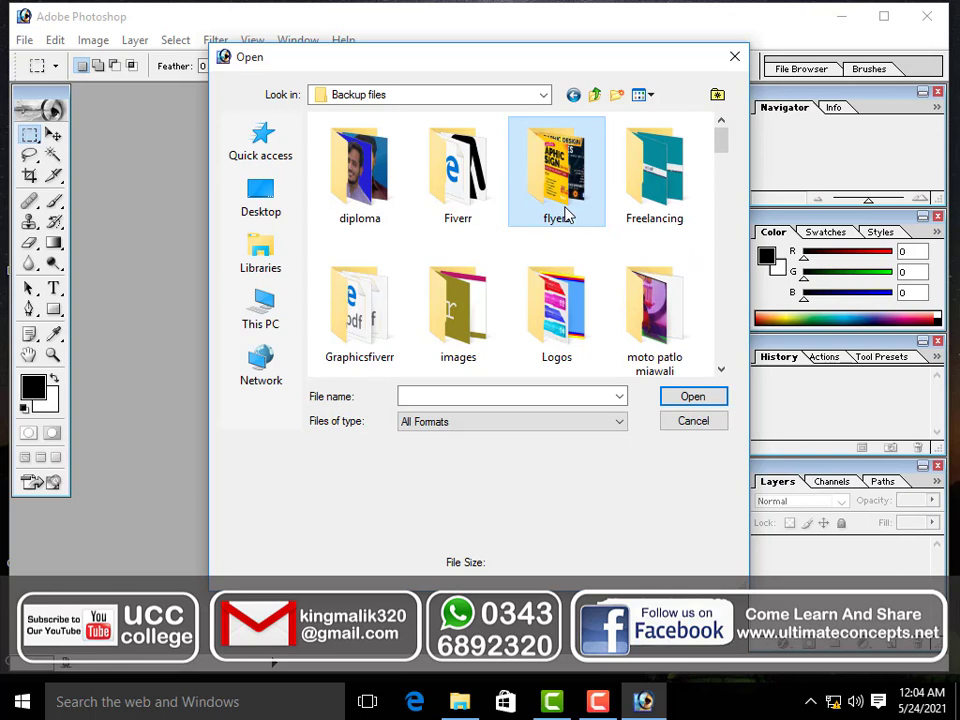
{"action": "scroll", "coordinate": [566, 218], "scroll_direction": "down", "scroll_amount": 1}
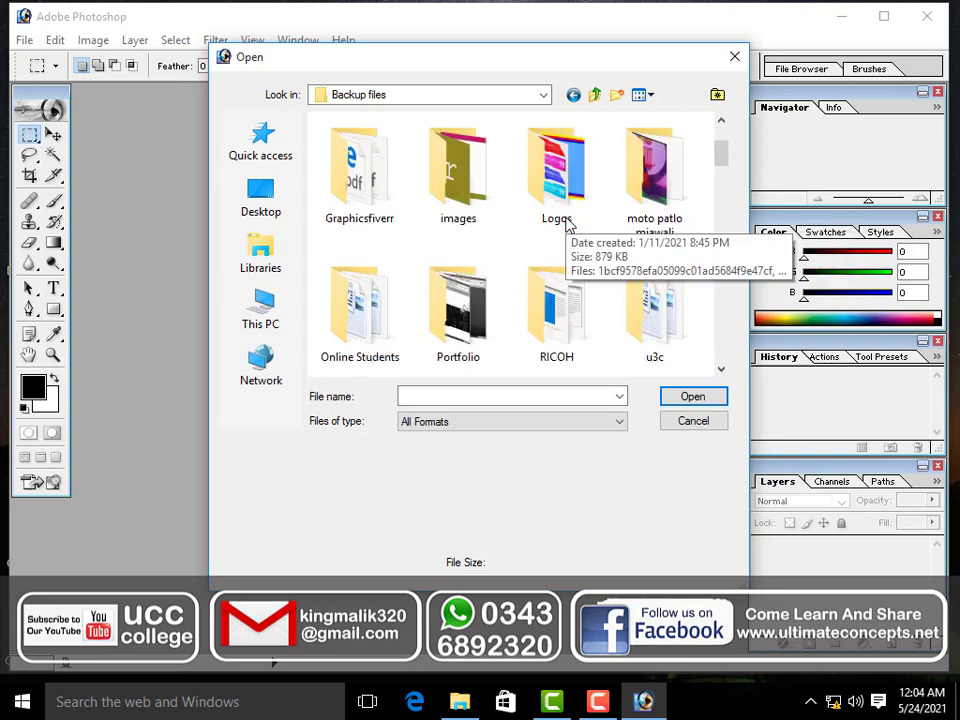
{"action": "scroll", "coordinate": [566, 223], "scroll_direction": "down", "scroll_amount": 1}
{"action": "scroll", "coordinate": [566, 223], "scroll_direction": "up", "scroll_amount": 2}
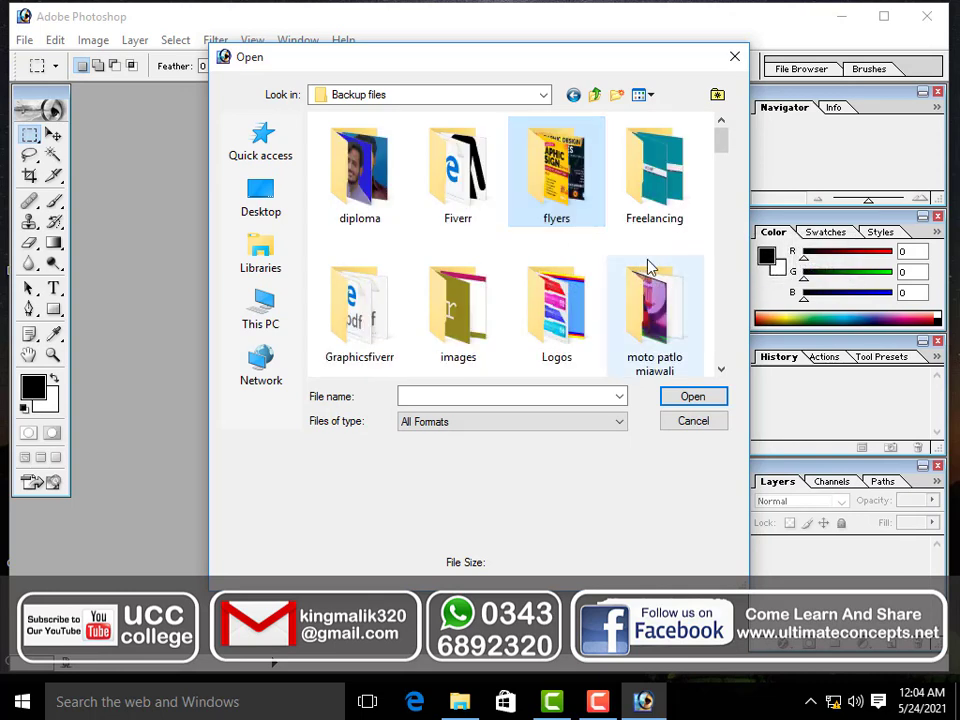
{"action": "double_click", "coordinate": [563, 218]}
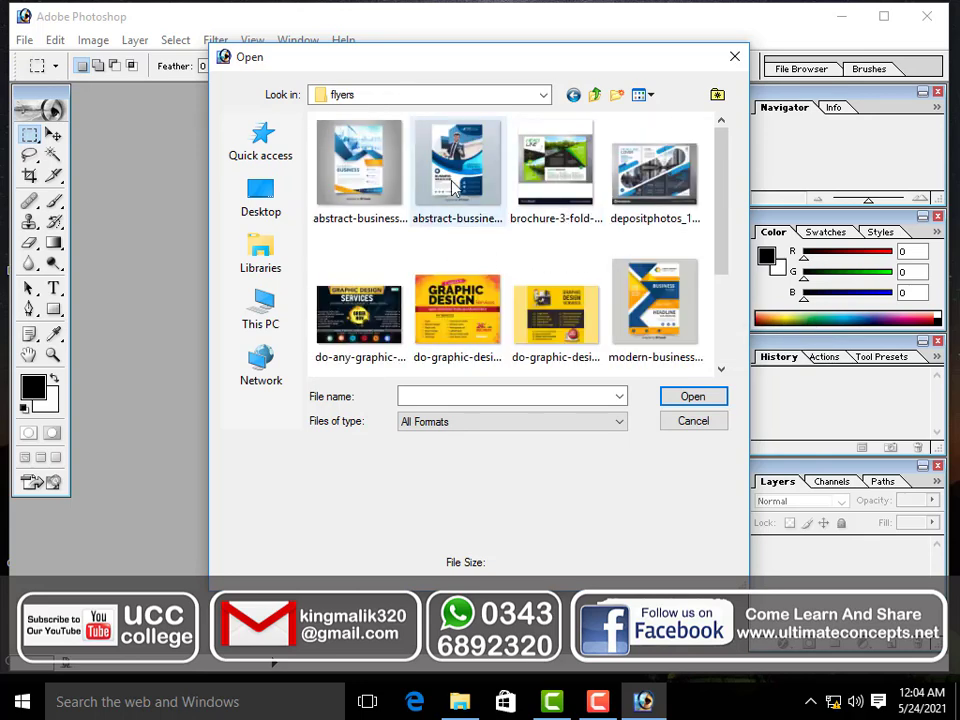
{"action": "scroll", "coordinate": [482, 265], "scroll_direction": "down", "scroll_amount": 2}
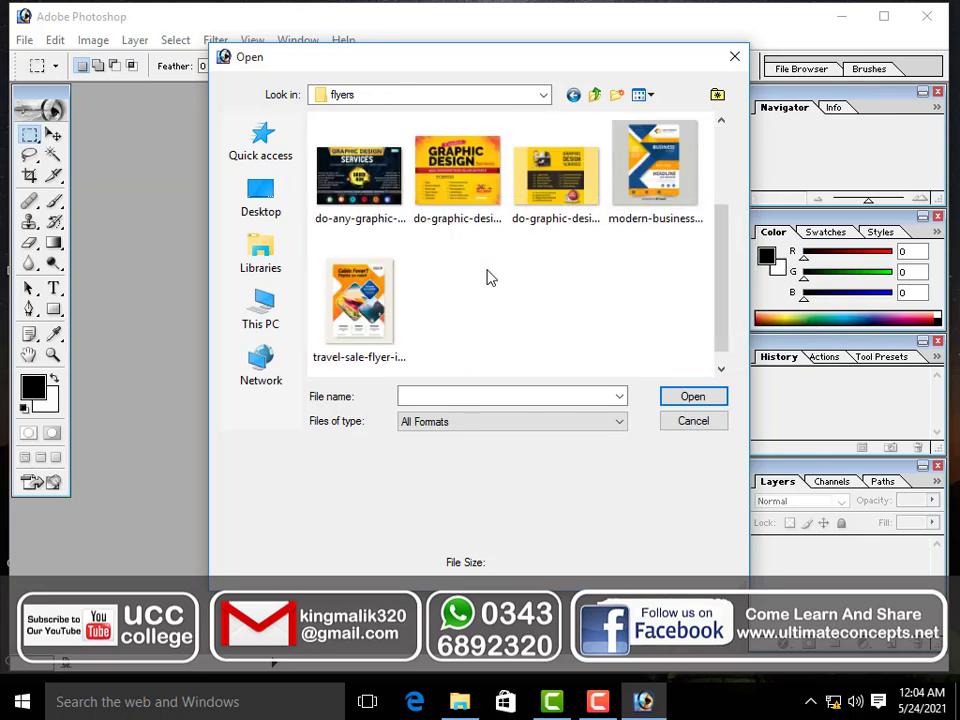
{"action": "double_click", "coordinate": [345, 300]}
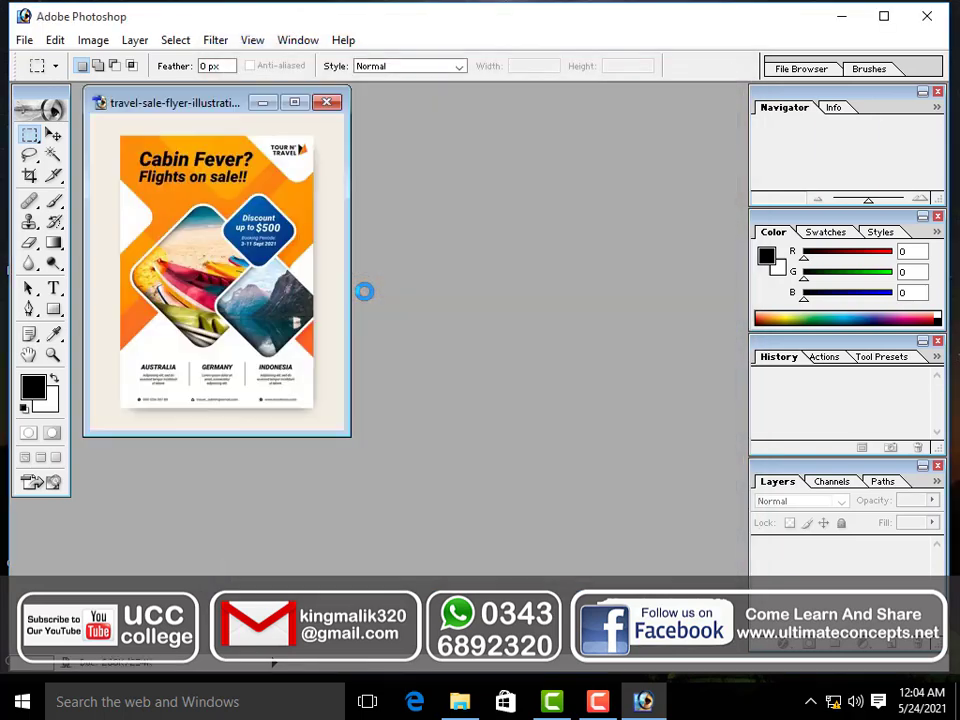
{"action": "left_click", "coordinate": [295, 103]}
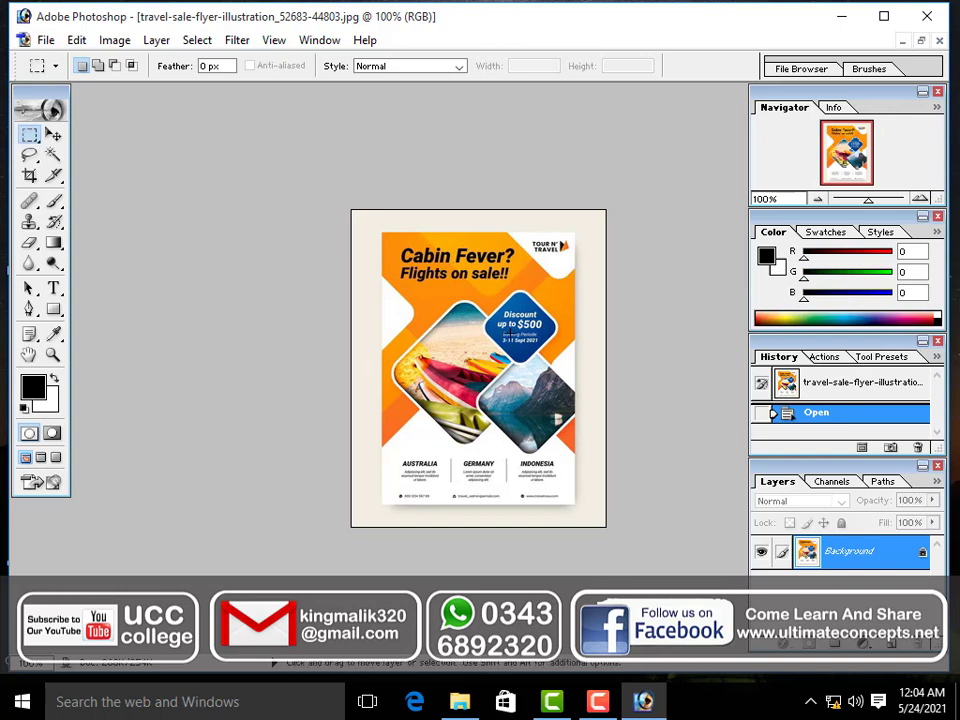
Step: Examine the flyer's photos and discount badge at magnifications between 100% and 400%, finishing at 300%
{"action": "key", "text": "ctrl+plus"}
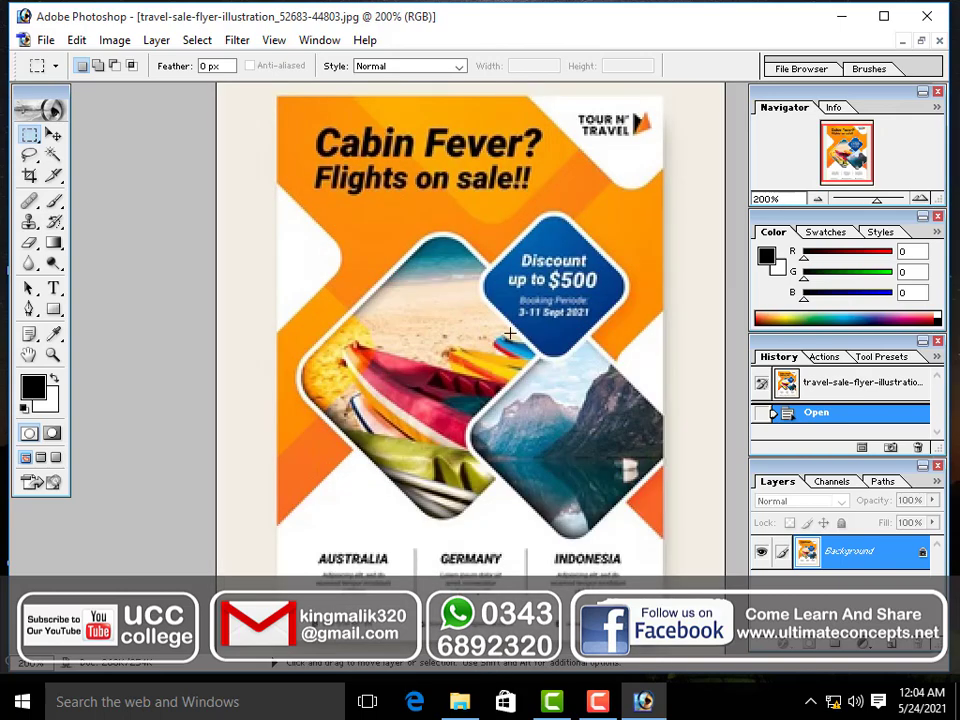
{"action": "key", "text": "ctrl+plus"}
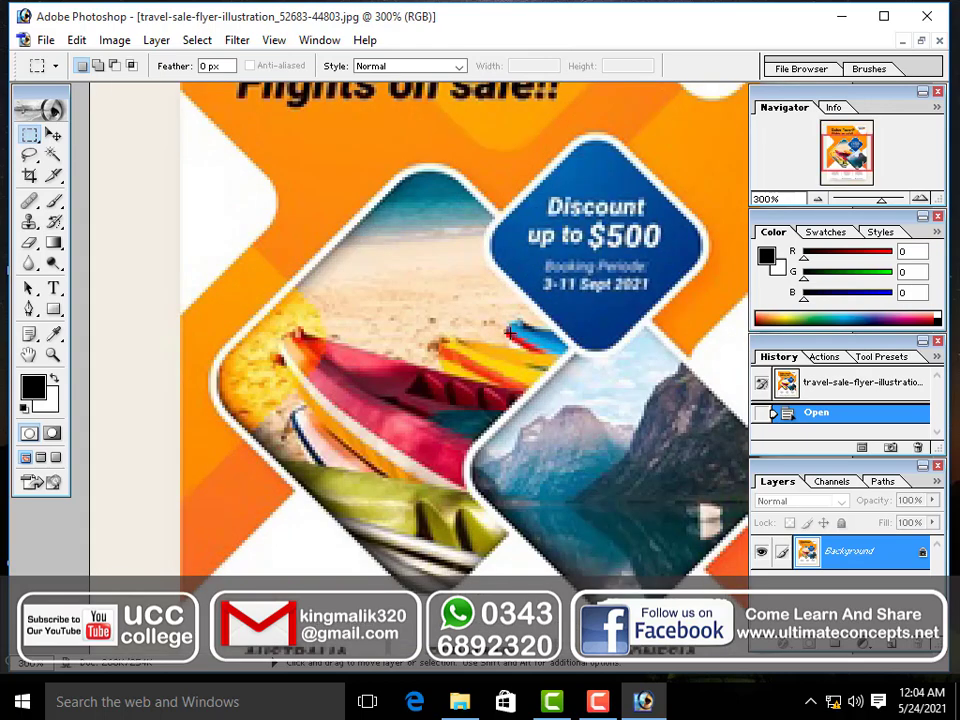
{"action": "key", "text": "ctrl+minus"}
{"action": "key", "text": "ctrl+plus"}
{"action": "key", "text": "ctrl+plus"}
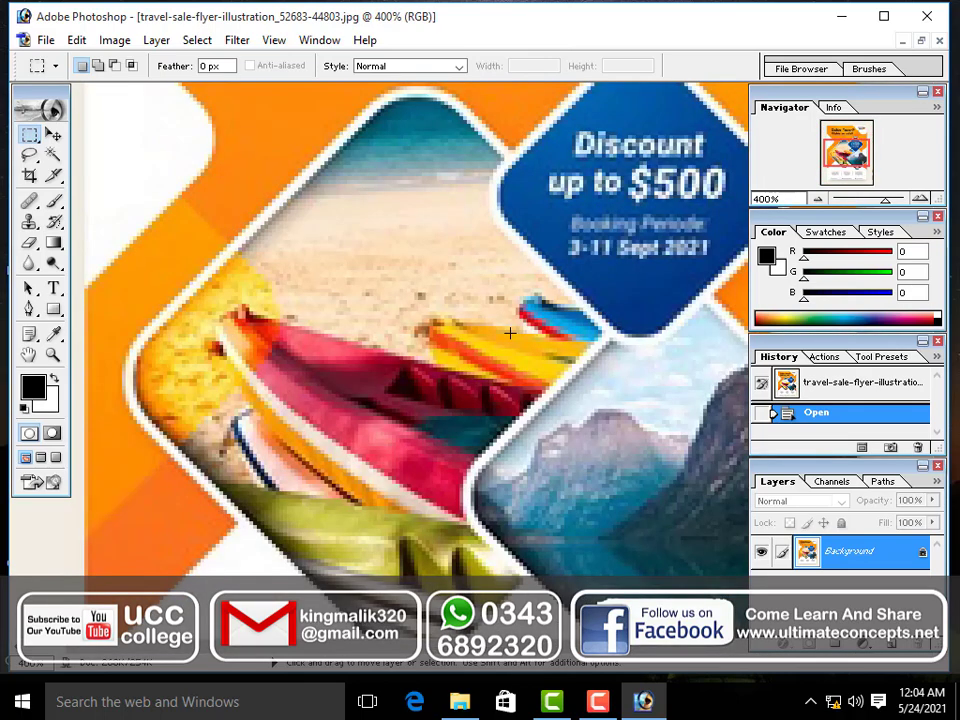
{"action": "key", "text": "ctrl+minus"}
{"action": "key", "text": "ctrl+minus"}
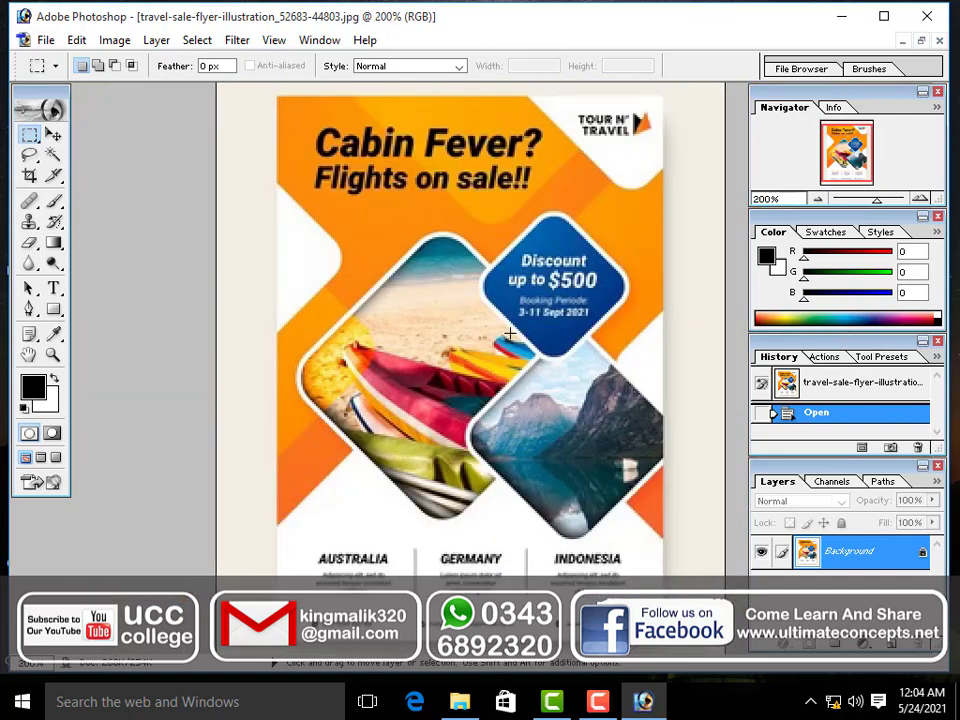
{"action": "key", "text": "ctrl+minus"}
{"action": "key", "text": "ctrl+plus"}
{"action": "key", "text": "ctrl+minus"}
{"action": "key", "text": "ctrl+plus"}
{"action": "key", "text": "ctrl+minus"}
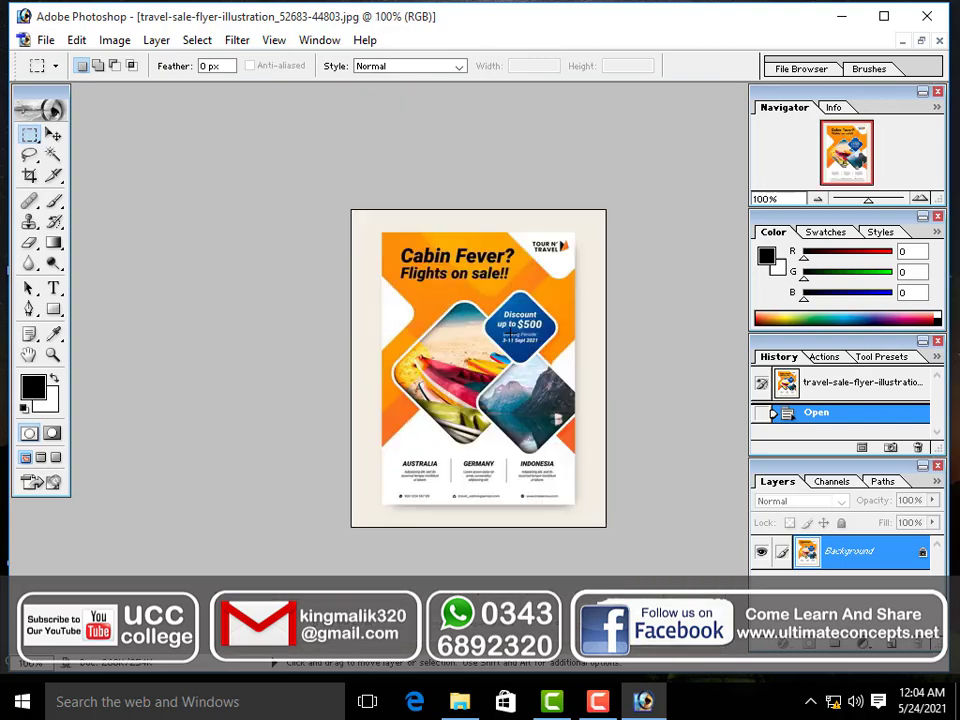
{"action": "key", "text": "ctrl+plus"}
{"action": "key", "text": "ctrl+plus"}
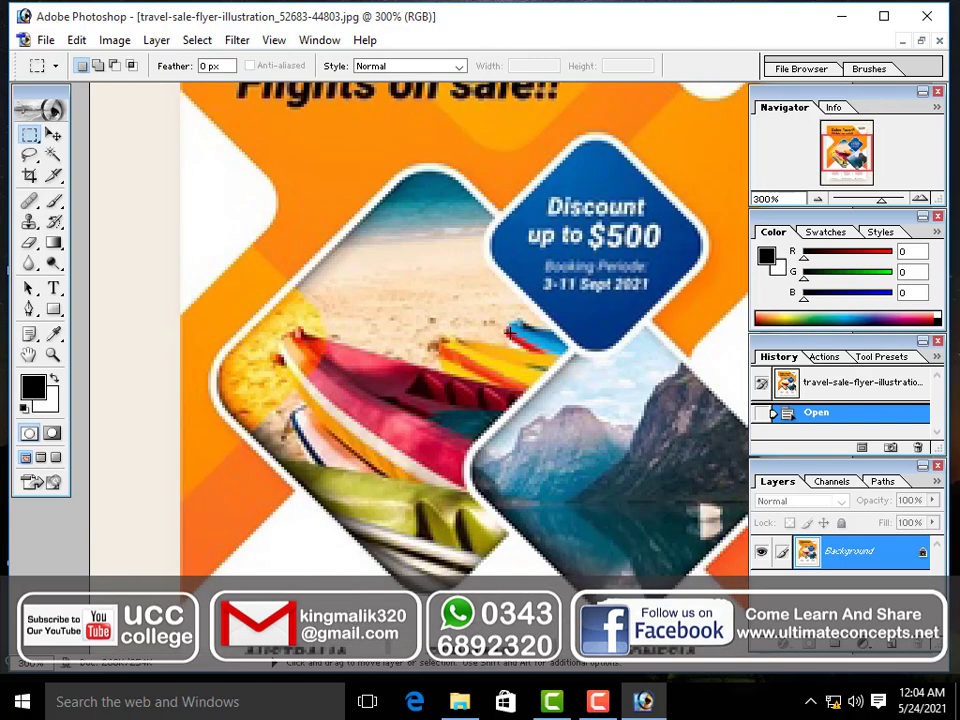
Step: Try to trace the upper-left edge and left corner of the beach photo's diamond frame with the Pen tool as a shape layer
{"action": "left_click", "coordinate": [30, 308]}
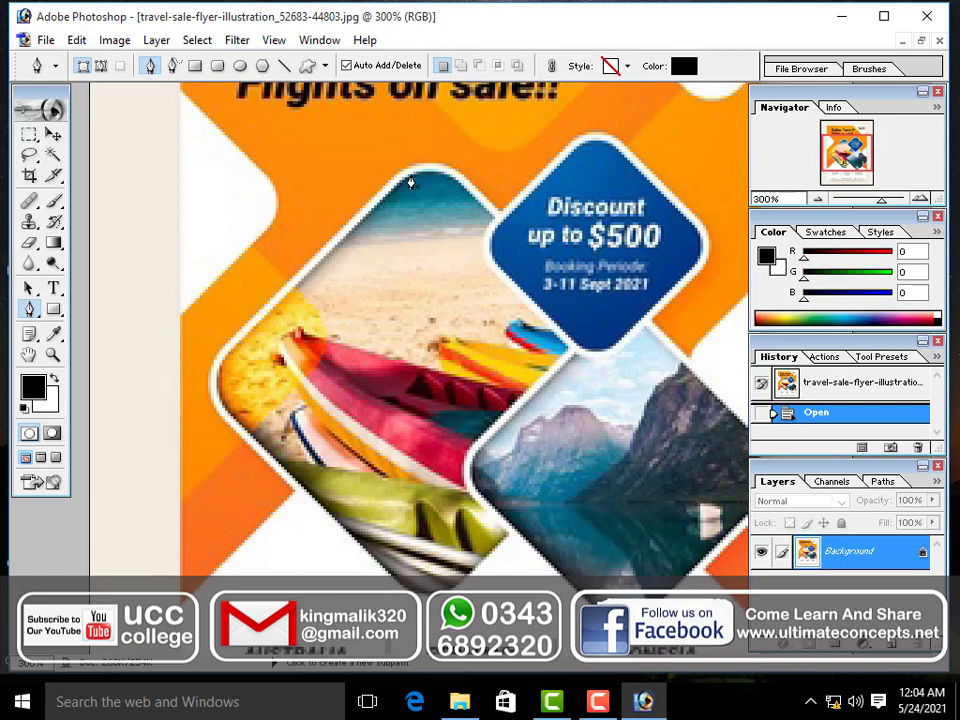
{"action": "left_click", "coordinate": [410, 177]}
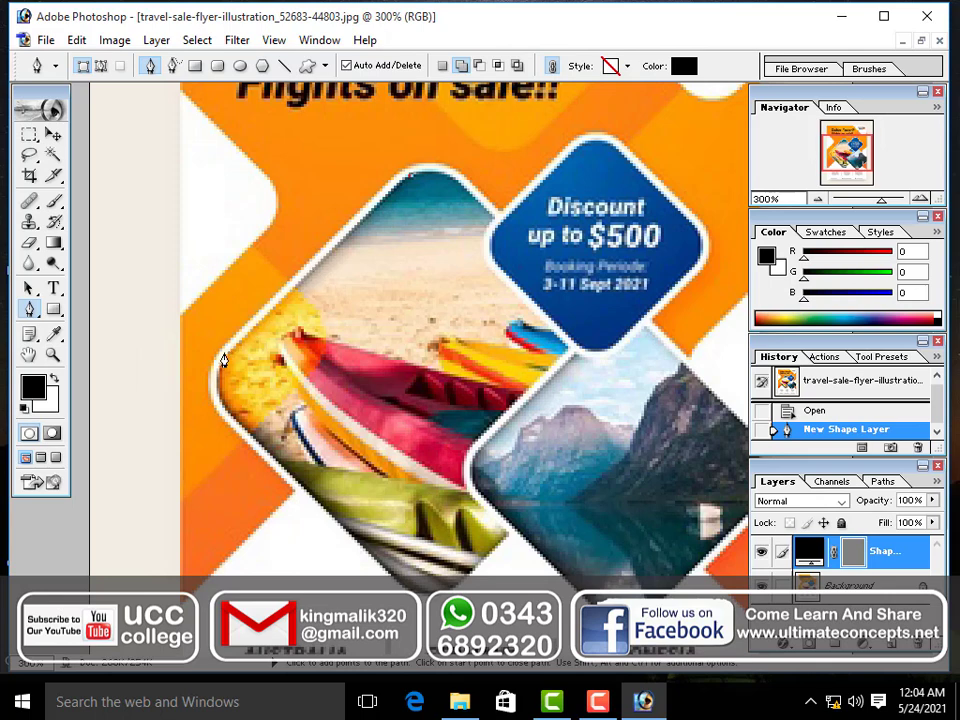
{"action": "left_click", "coordinate": [227, 353]}
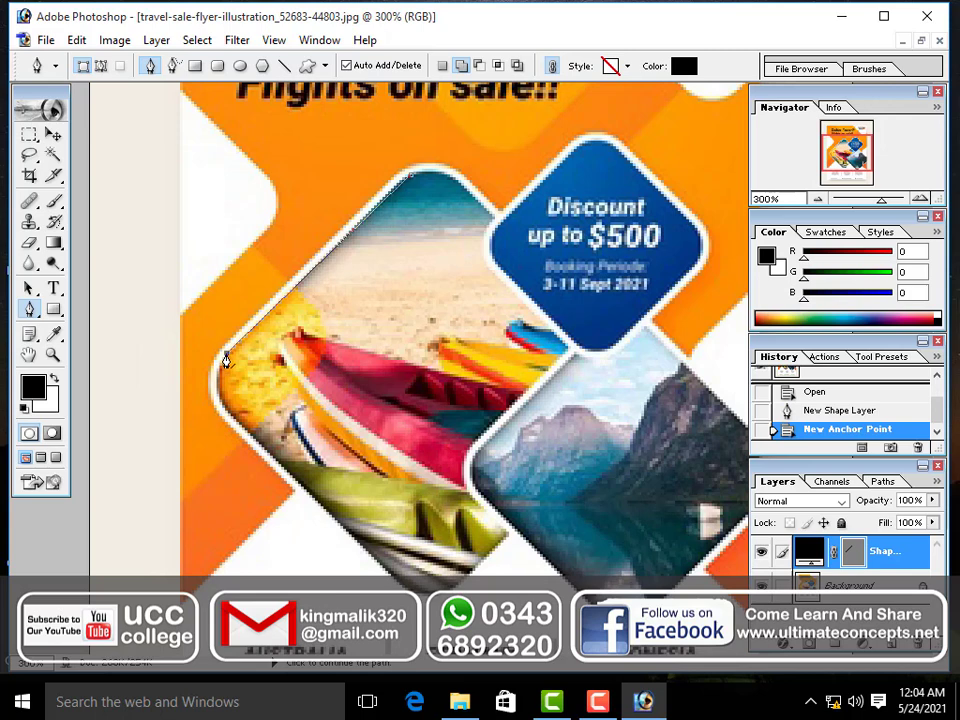
{"action": "left_click", "coordinate": [223, 409]}
{"action": "left_click_drag", "start_coordinate": [223, 406], "coordinate": [245, 430]}
{"action": "left_click", "coordinate": [246, 431]}
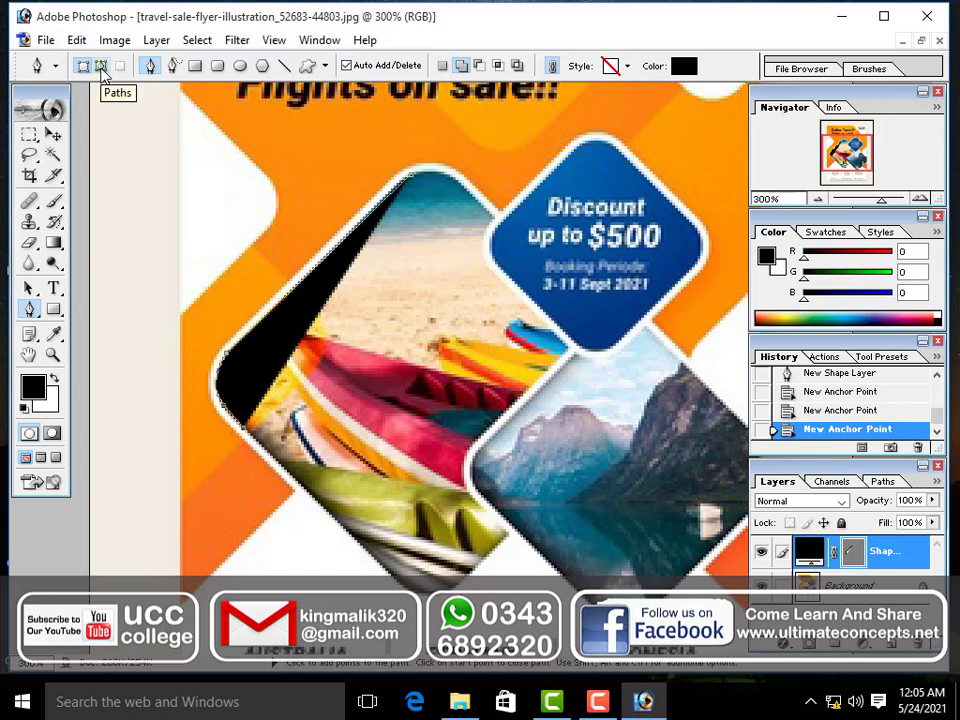
Step: Undo the partial black shape over the beach photo and set the Pen tool to draw paths
{"action": "left_click", "coordinate": [101, 67]}
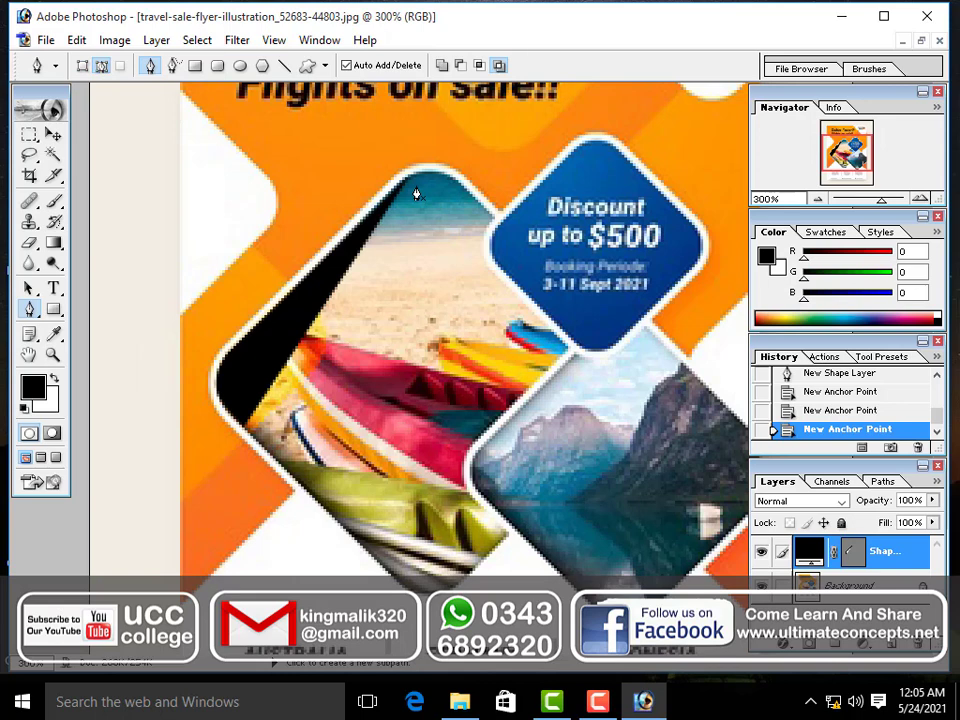
{"action": "key", "text": "ctrl+z"}
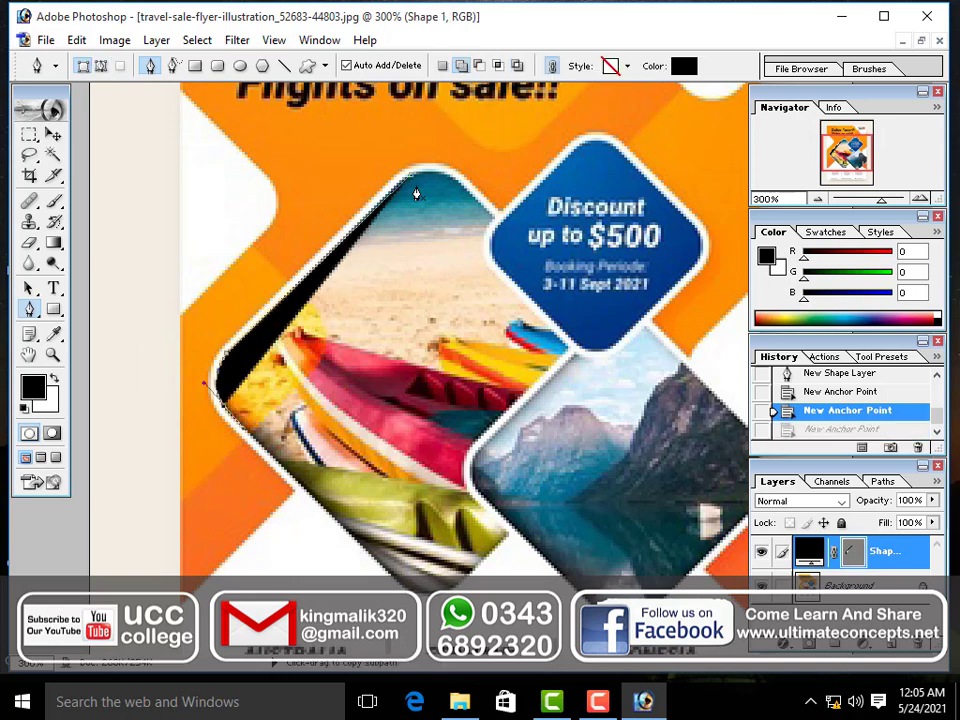
{"action": "key", "text": "ctrl+alt+z"}
{"action": "key", "text": "ctrl+alt+z"}
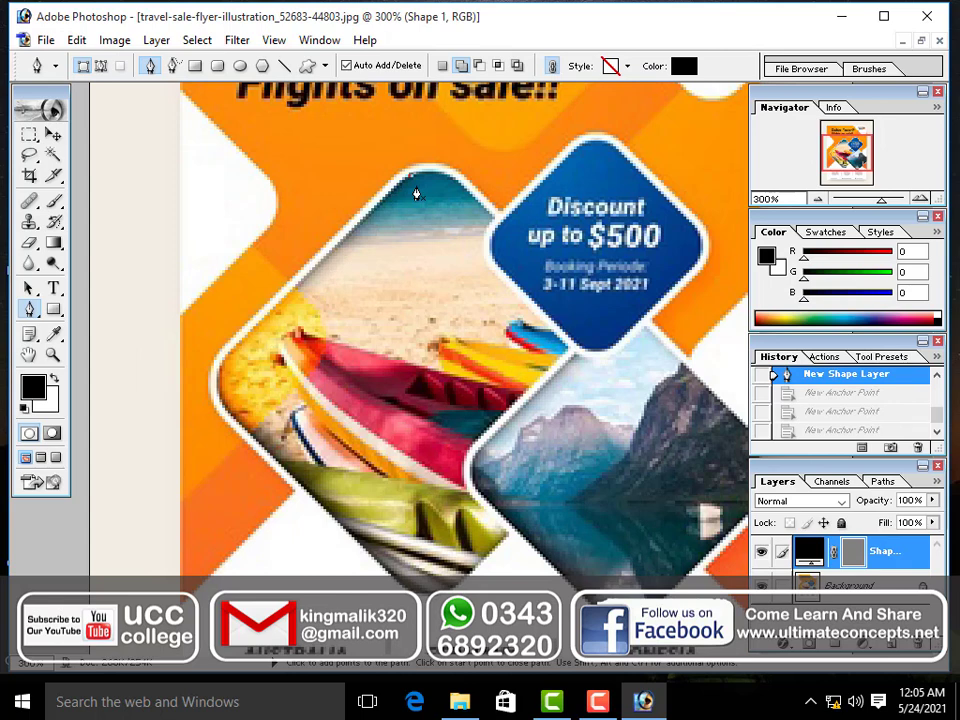
{"action": "key", "text": "ctrl+alt+z"}
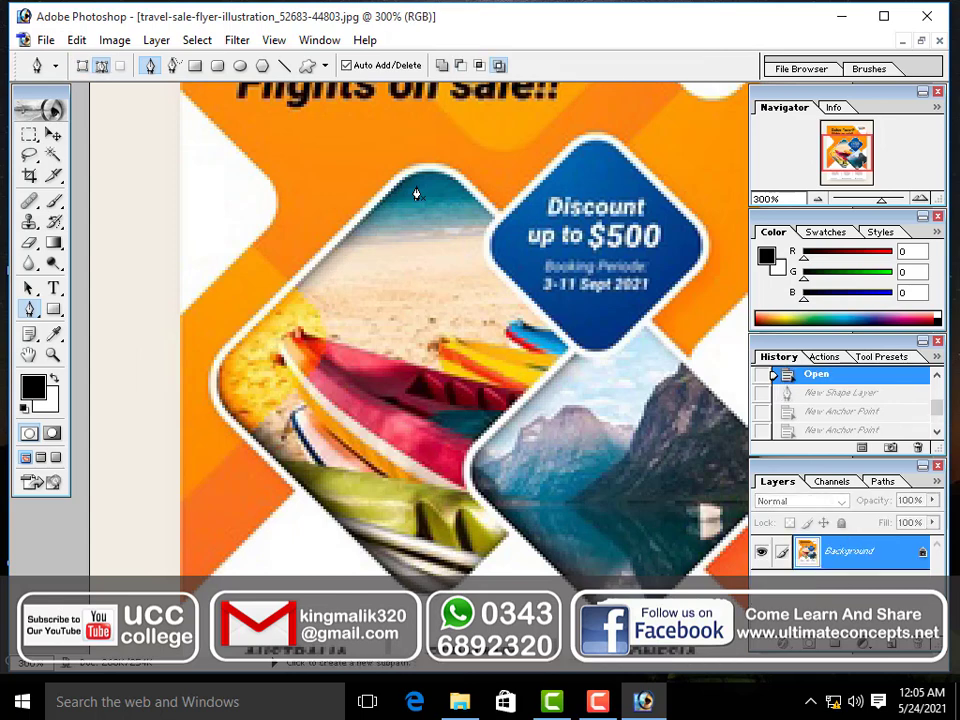
{"action": "left_click", "coordinate": [83, 67]}
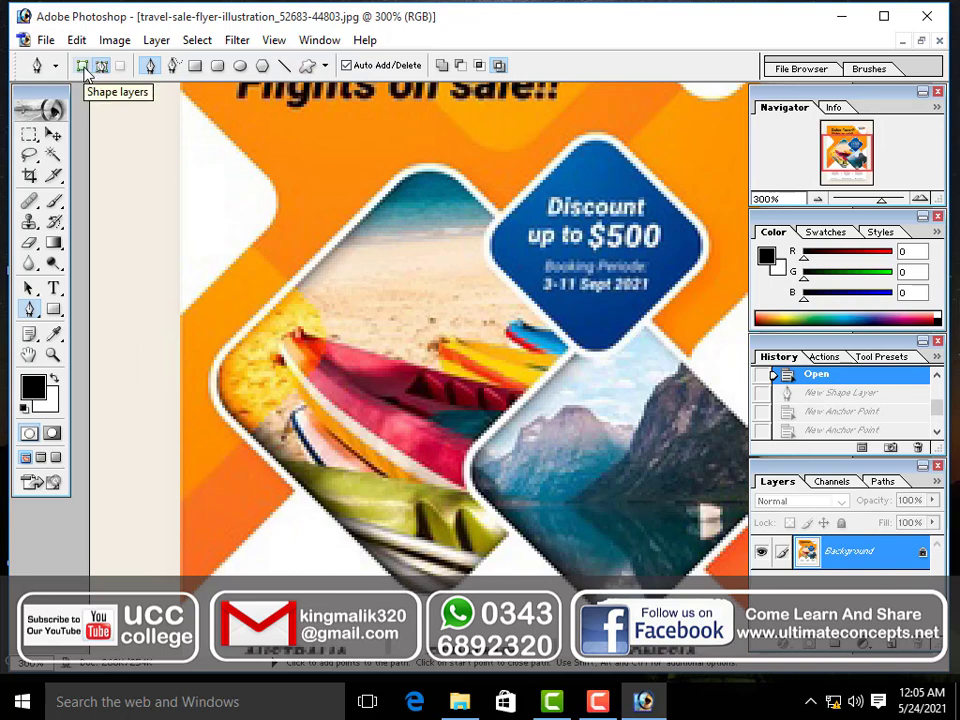
{"action": "left_click", "coordinate": [101, 66]}
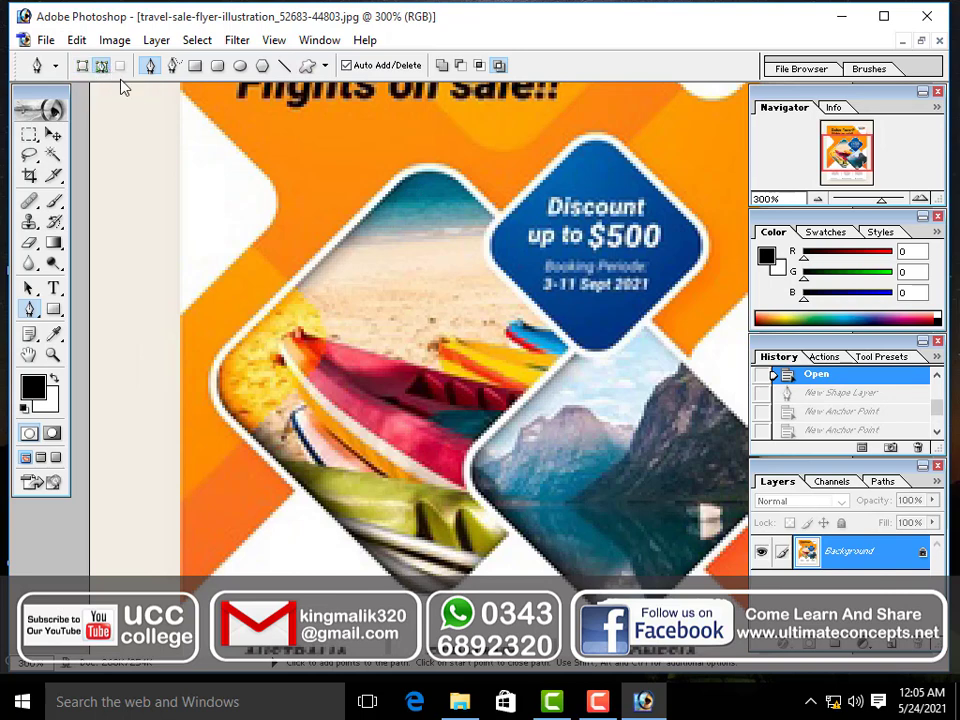
Step: Try tracing a work path along the left side and bottom corner of the beach photo's white frame, and clear the path
{"action": "left_click", "coordinate": [409, 166]}
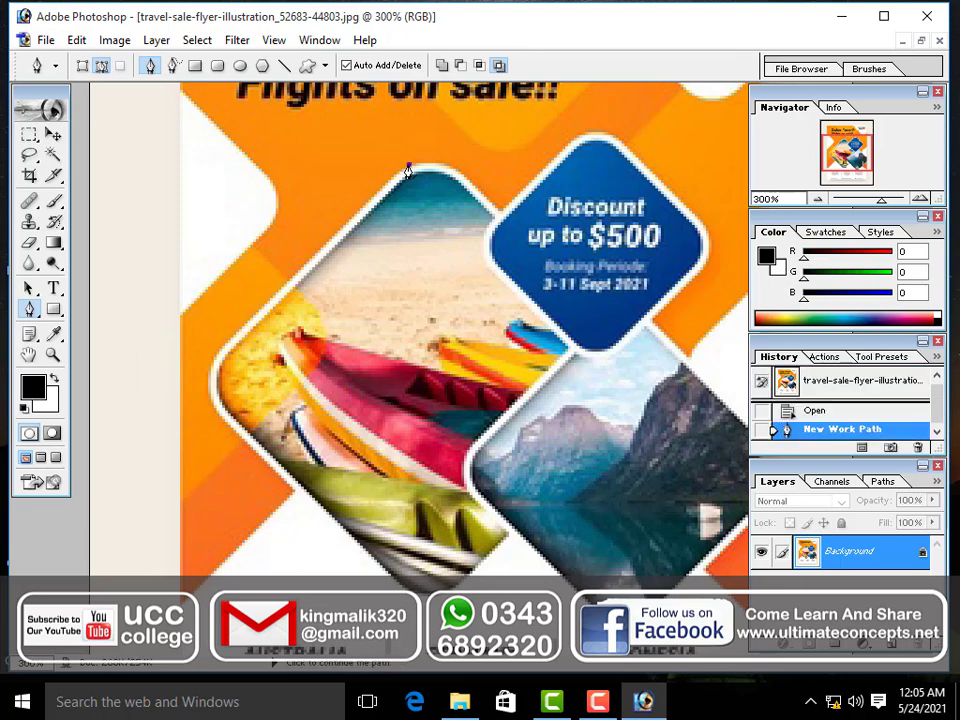
{"action": "left_click", "coordinate": [219, 352]}
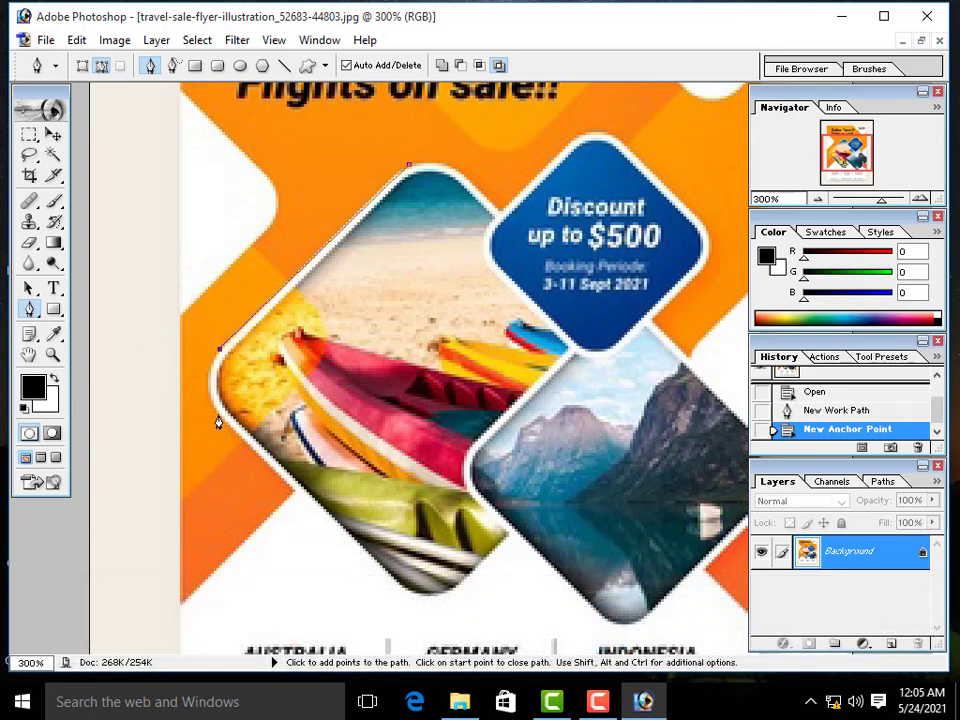
{"action": "left_click", "coordinate": [215, 411]}
{"action": "left_click_drag", "start_coordinate": [227, 425], "coordinate": [245, 440]}
{"action": "left_click", "coordinate": [245, 440]}
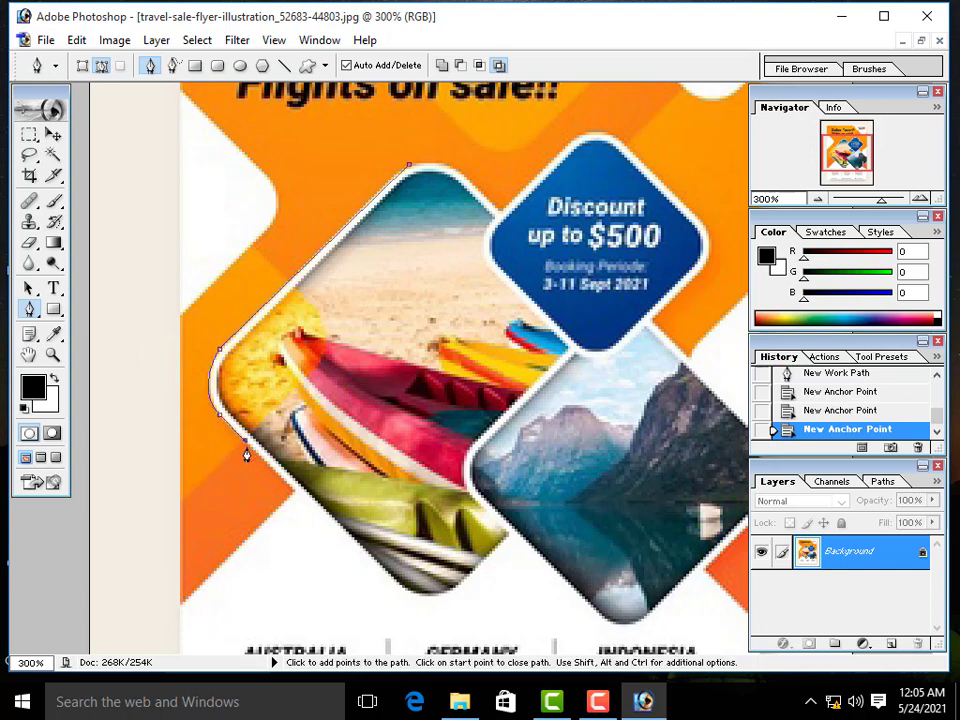
{"action": "left_click", "coordinate": [402, 600]}
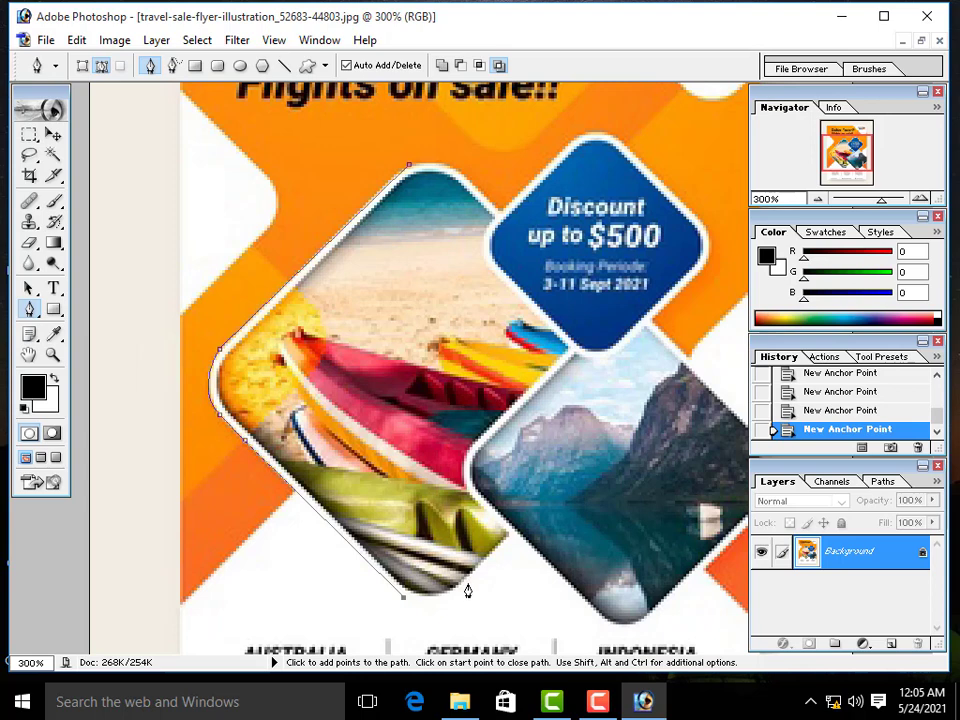
{"action": "left_click_drag", "start_coordinate": [473, 588], "coordinate": [485, 541]}
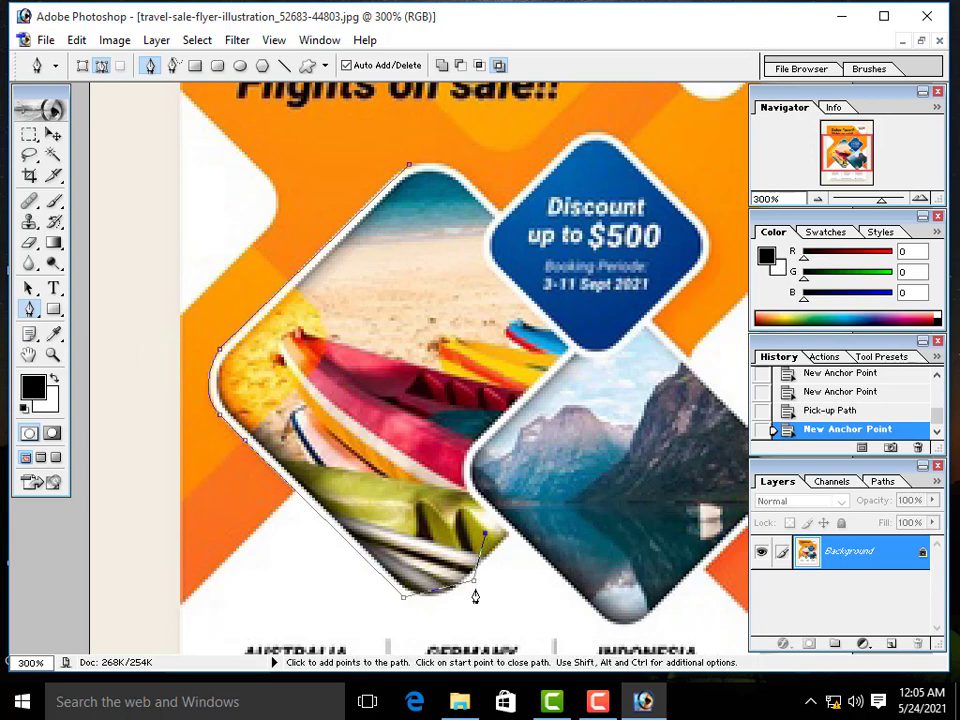
{"action": "key", "text": "Delete"}
{"action": "key", "text": "Delete"}
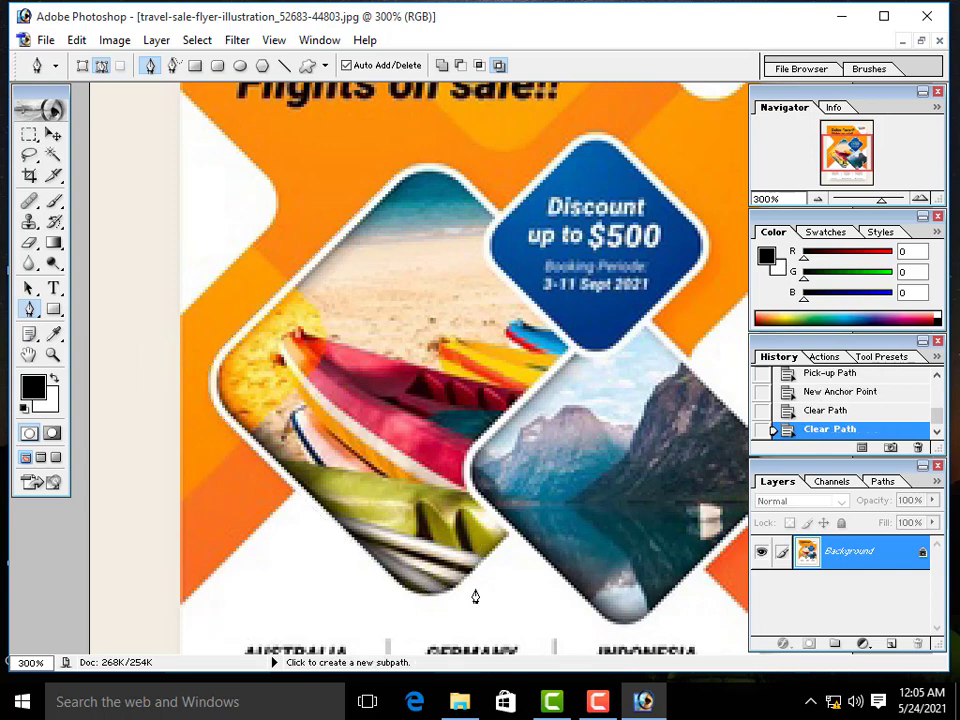
Step: Restore the cleared work path and delete its end anchor point at the beach photo's bottom corner
{"action": "key", "text": "ctrl+z"}
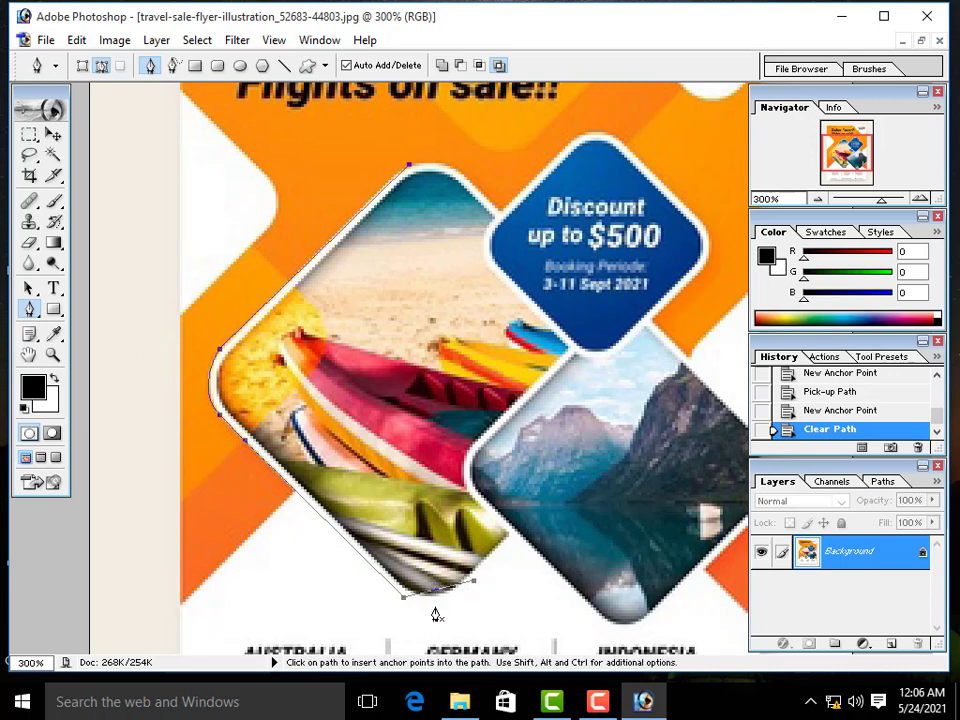
{"action": "key", "text": "ctrl+plus"}
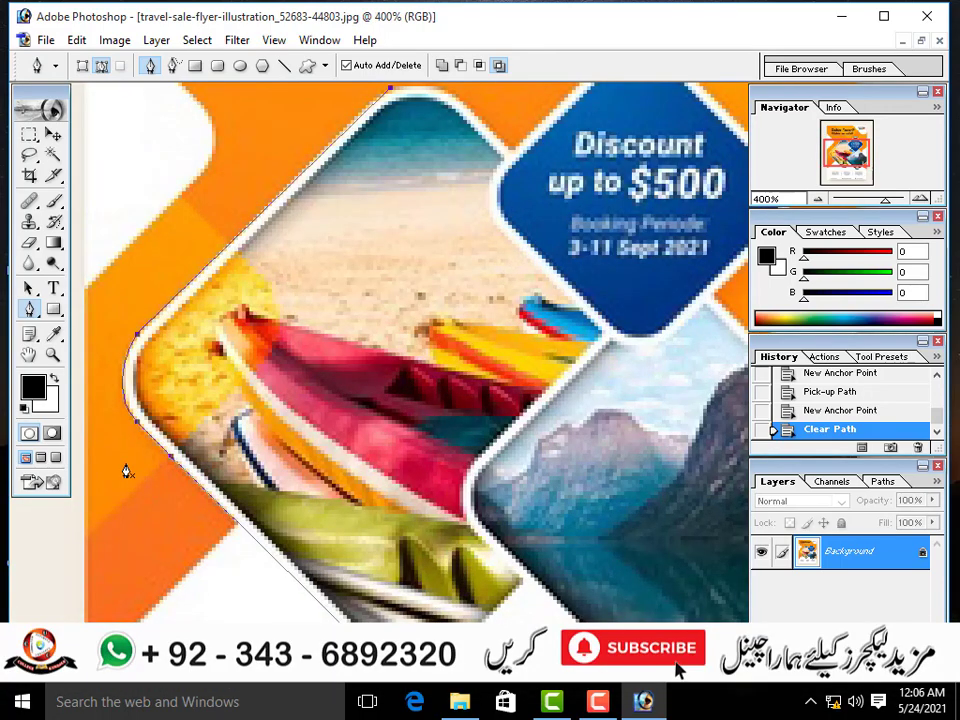
{"action": "scroll", "coordinate": [212, 540], "scroll_direction": "down", "scroll_amount": 5}
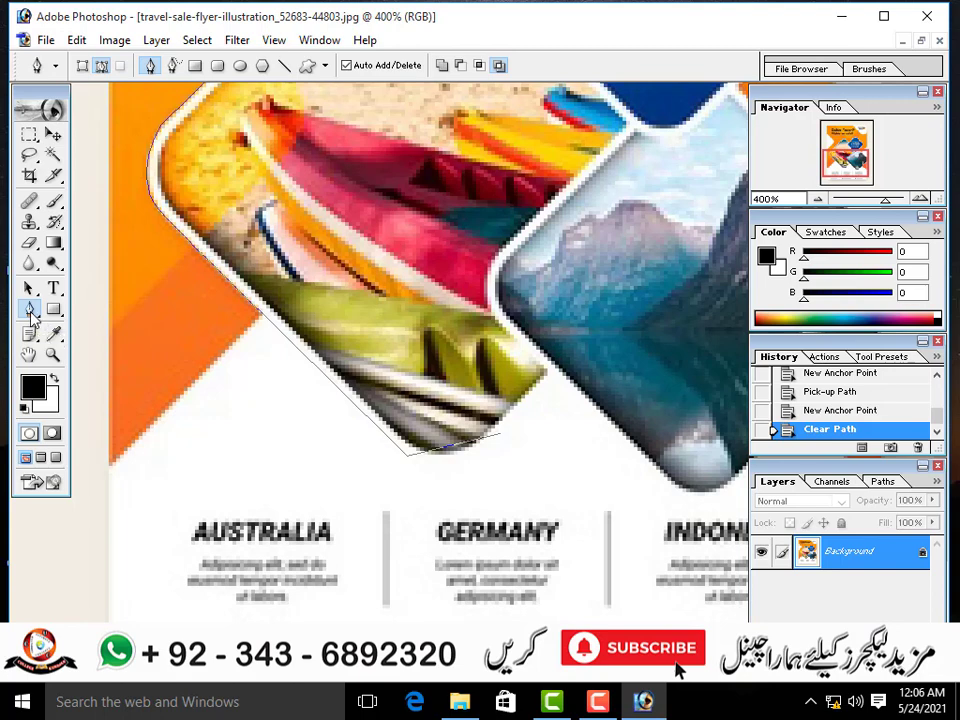
{"action": "left_click", "coordinate": [31, 313]}
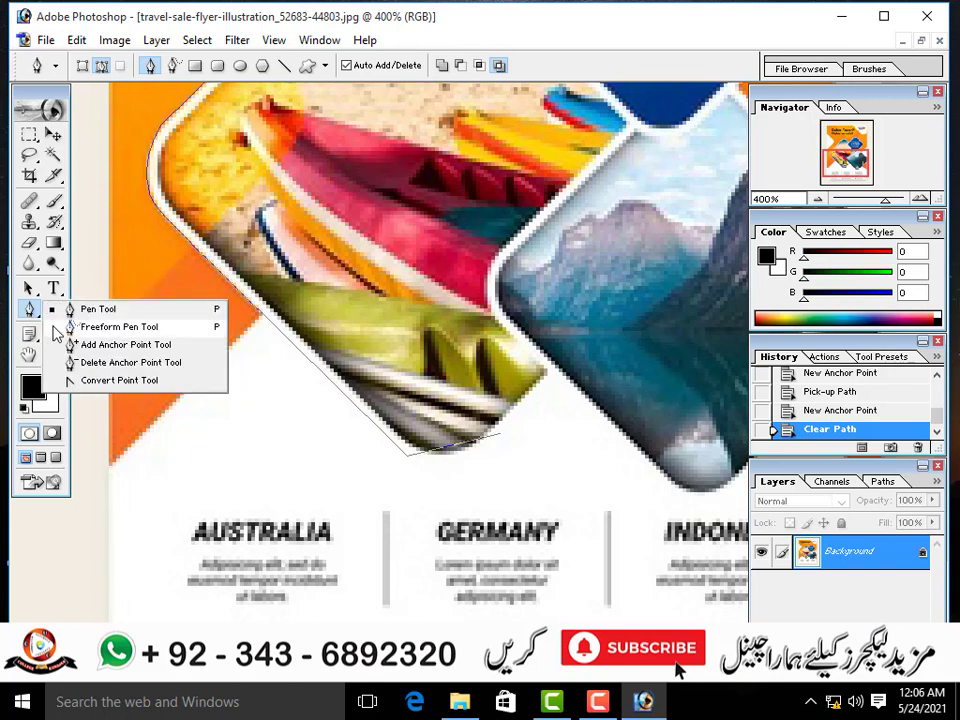
{"action": "left_click", "coordinate": [90, 362]}
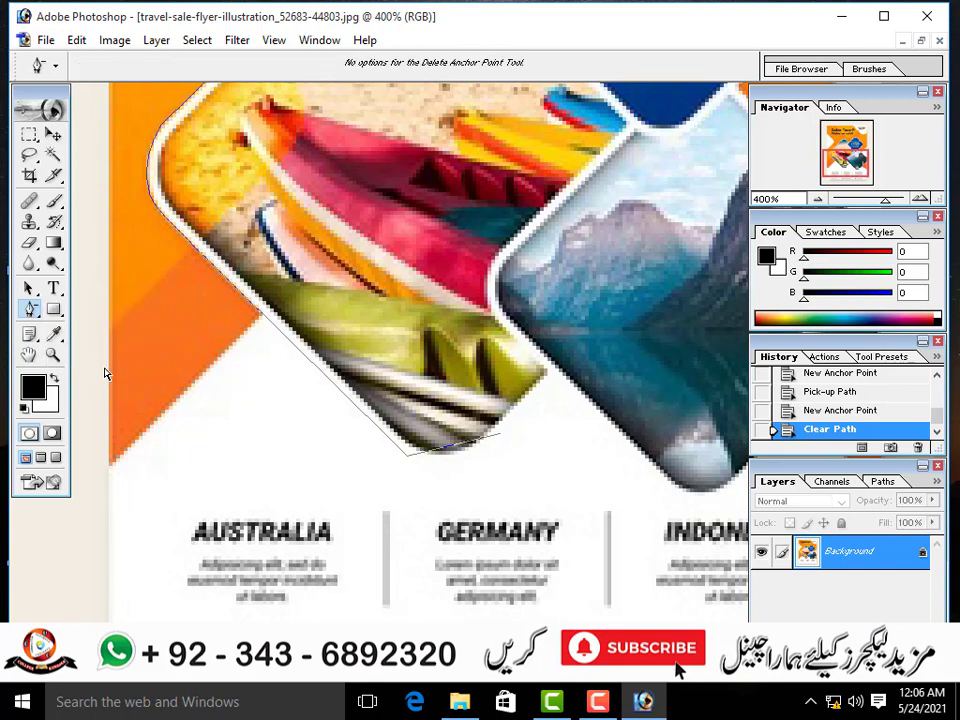
{"action": "left_click", "coordinate": [497, 441]}
{"action": "left_click", "coordinate": [500, 438]}
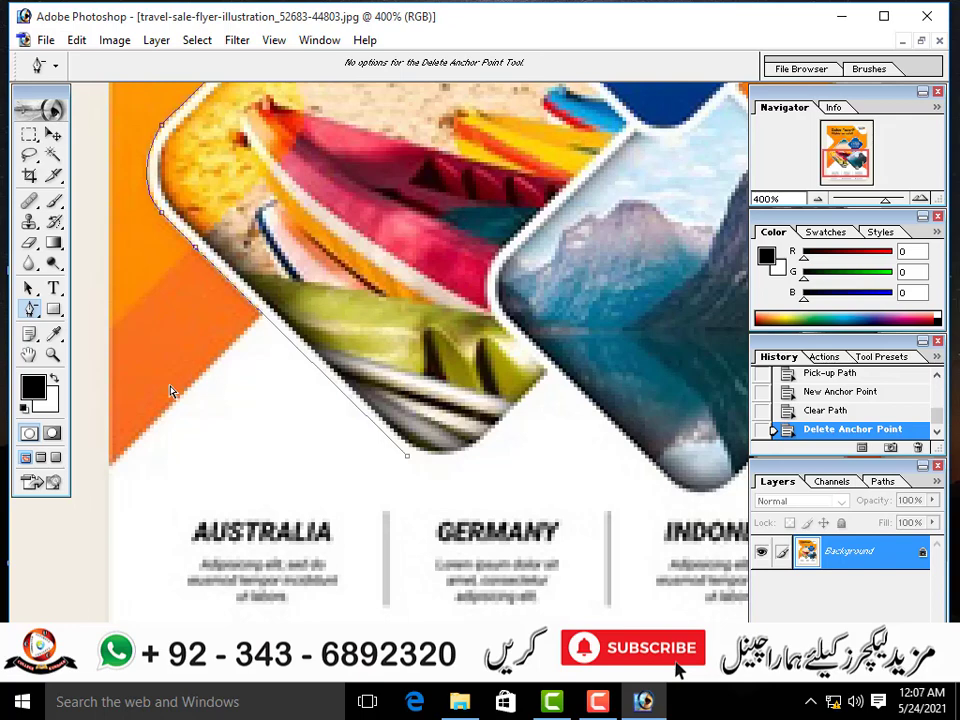
Step: Try reshaping the work path with the Direct Selection tool by moving its anchor points and bending the curve handles near the beach photo
{"action": "left_click_drag", "start_coordinate": [30, 309], "coordinate": [145, 367]}
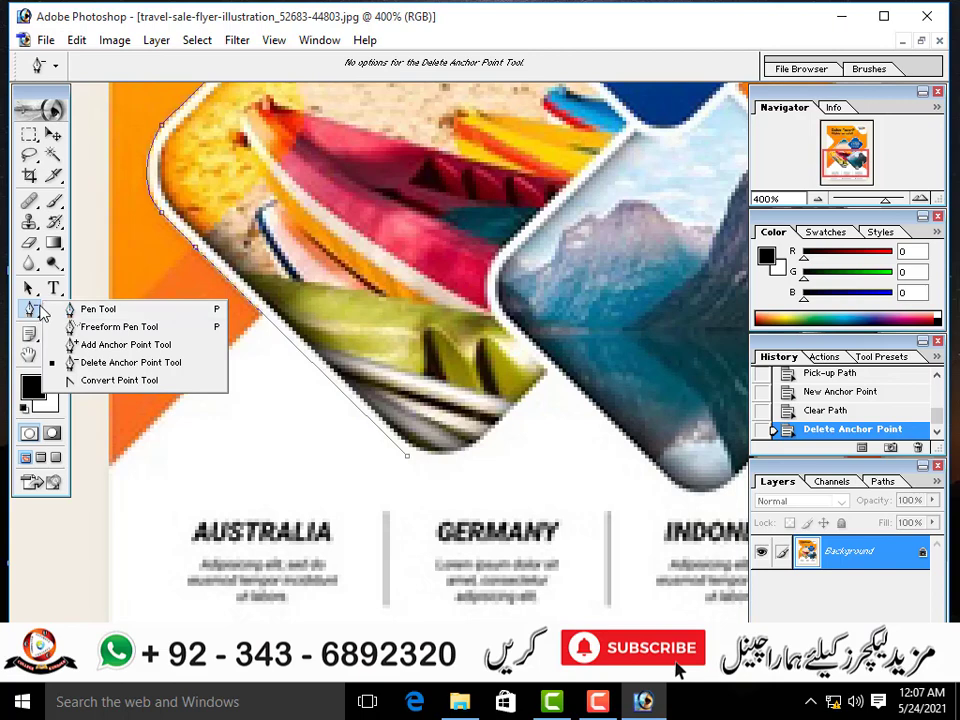
{"action": "left_click", "coordinate": [31, 292]}
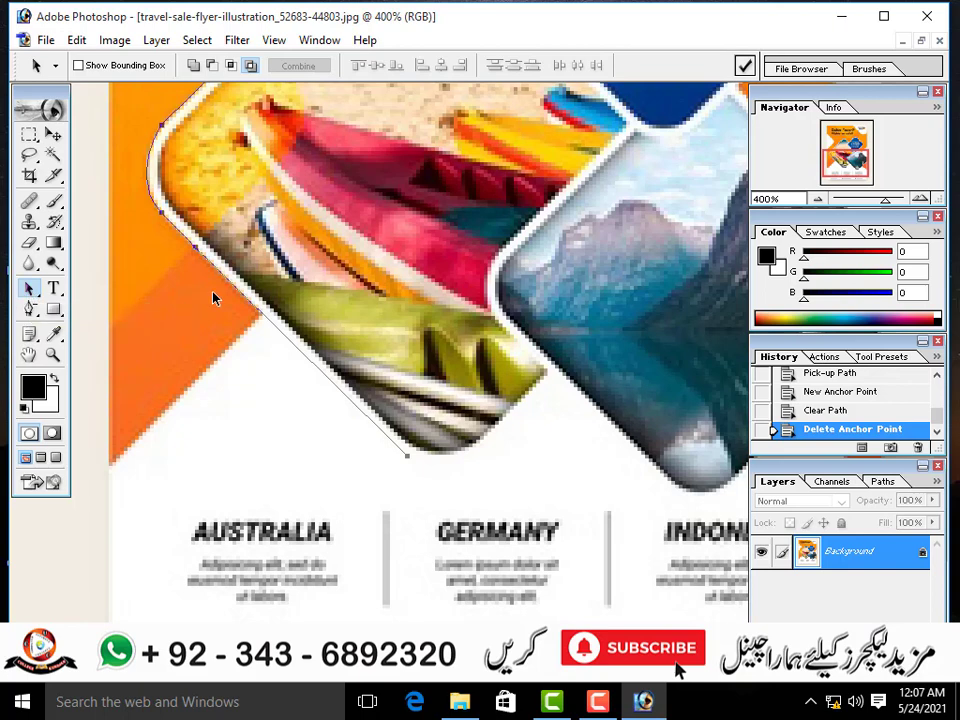
{"action": "scroll", "coordinate": [212, 297], "scroll_direction": "up", "scroll_amount": 1}
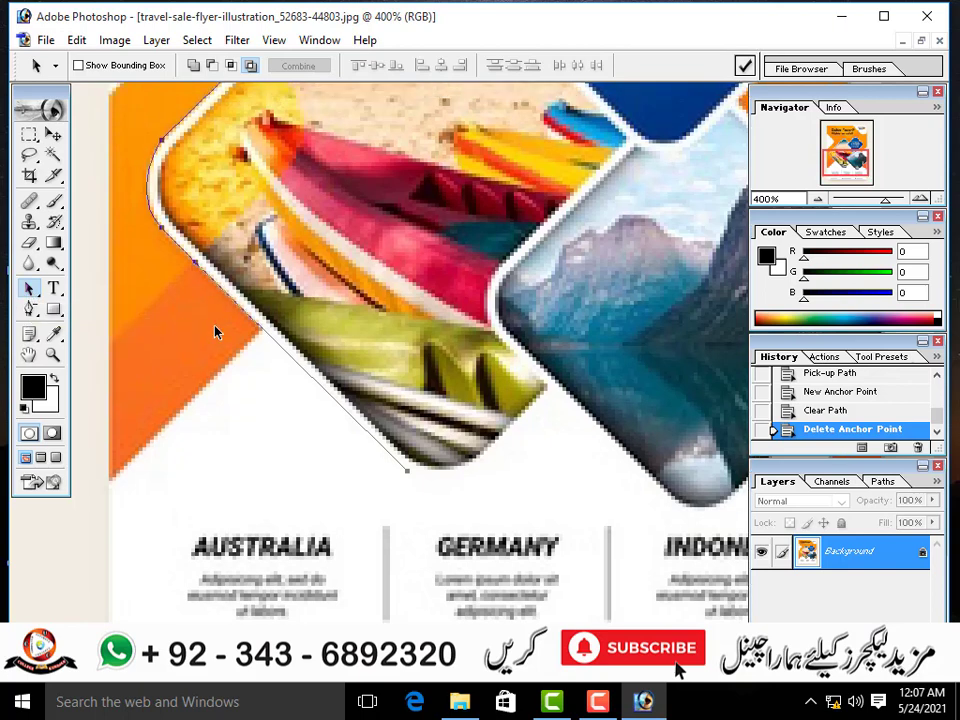
{"action": "left_click_drag", "start_coordinate": [29, 289], "coordinate": [86, 312]}
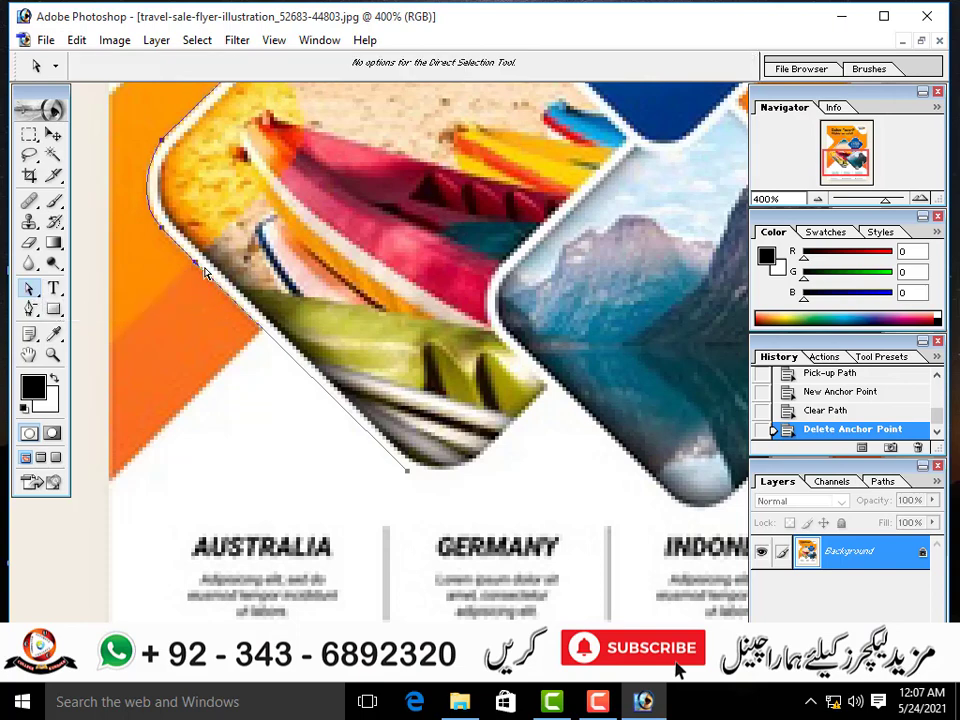
{"action": "left_click_drag", "start_coordinate": [198, 267], "coordinate": [242, 298]}
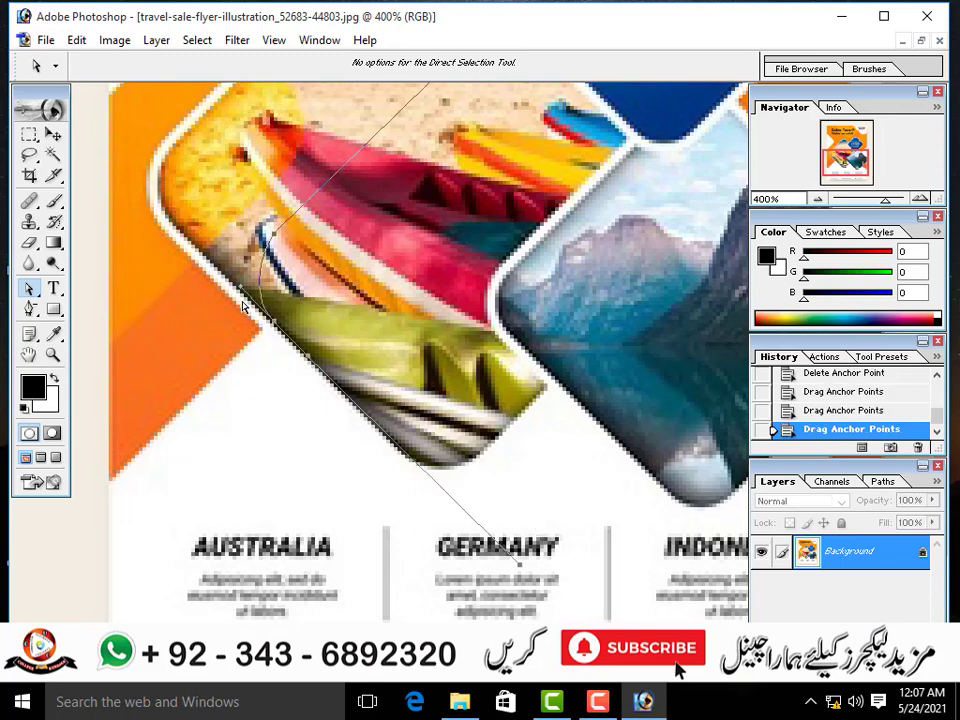
{"action": "left_click_drag", "start_coordinate": [210, 248], "coordinate": [268, 418]}
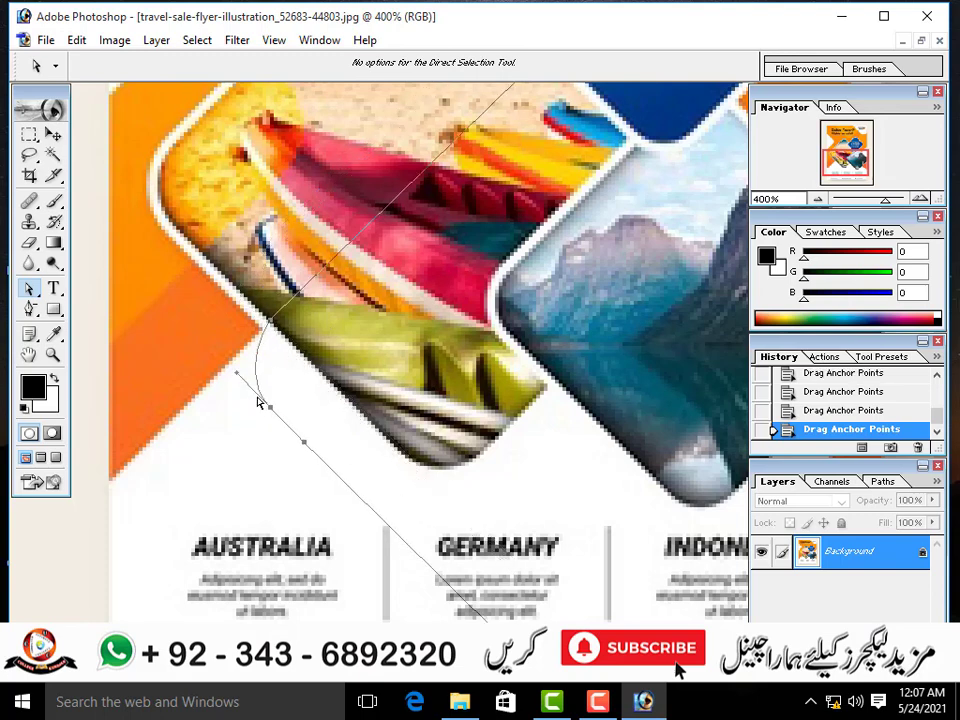
{"action": "left_click_drag", "start_coordinate": [238, 378], "coordinate": [231, 411]}
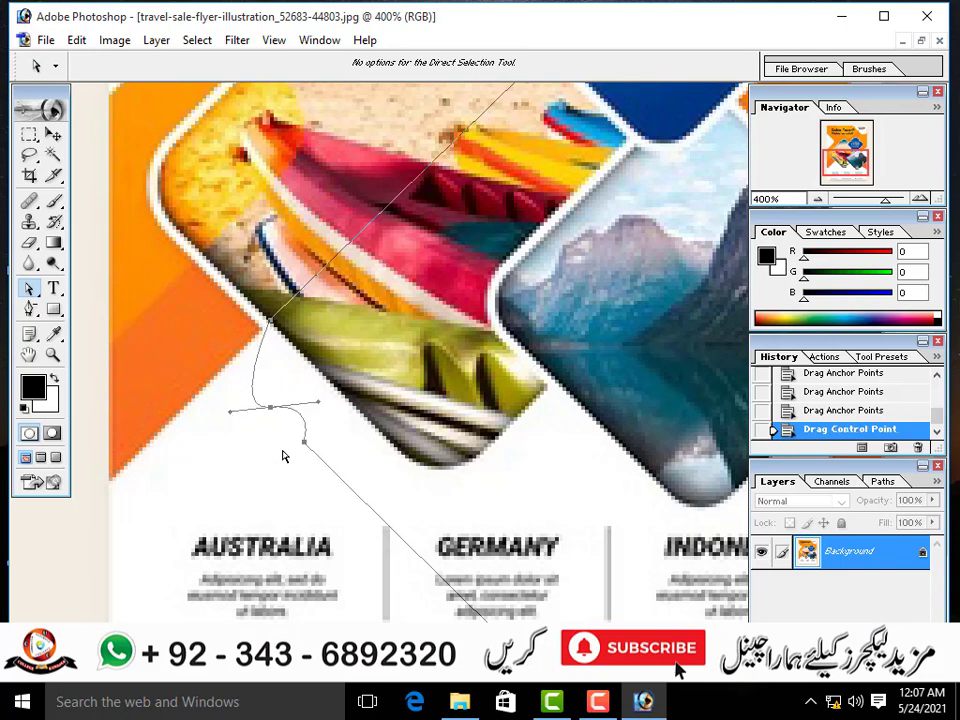
{"action": "left_click_drag", "start_coordinate": [322, 401], "coordinate": [347, 381]}
{"action": "scroll", "coordinate": [294, 402], "scroll_direction": "down", "scroll_amount": 3}
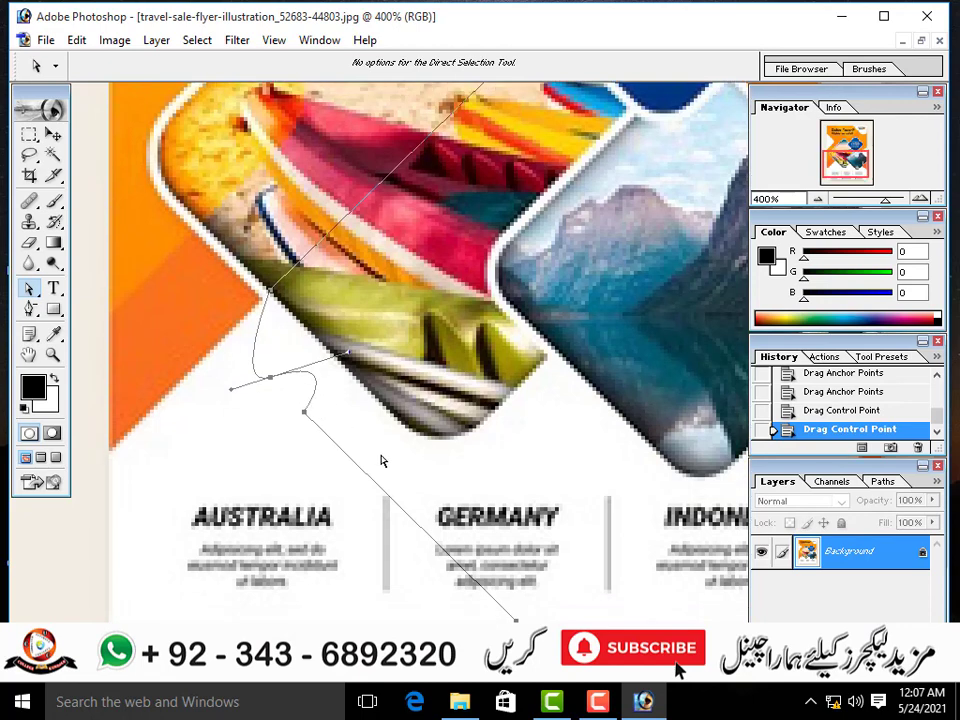
Step: Undo all the work path edits back to the opened image, with the flyer viewed at 200%
{"action": "left_click", "coordinate": [281, 370]}
{"action": "key", "text": "ctrl+alt+z"}
{"action": "key", "text": "ctrl+alt+z"}
{"action": "key", "text": "ctrl+alt+z"}
{"action": "key", "text": "ctrl+alt+z"}
{"action": "key", "text": "ctrl+alt+z"}
{"action": "key", "text": "ctrl+alt+z"}
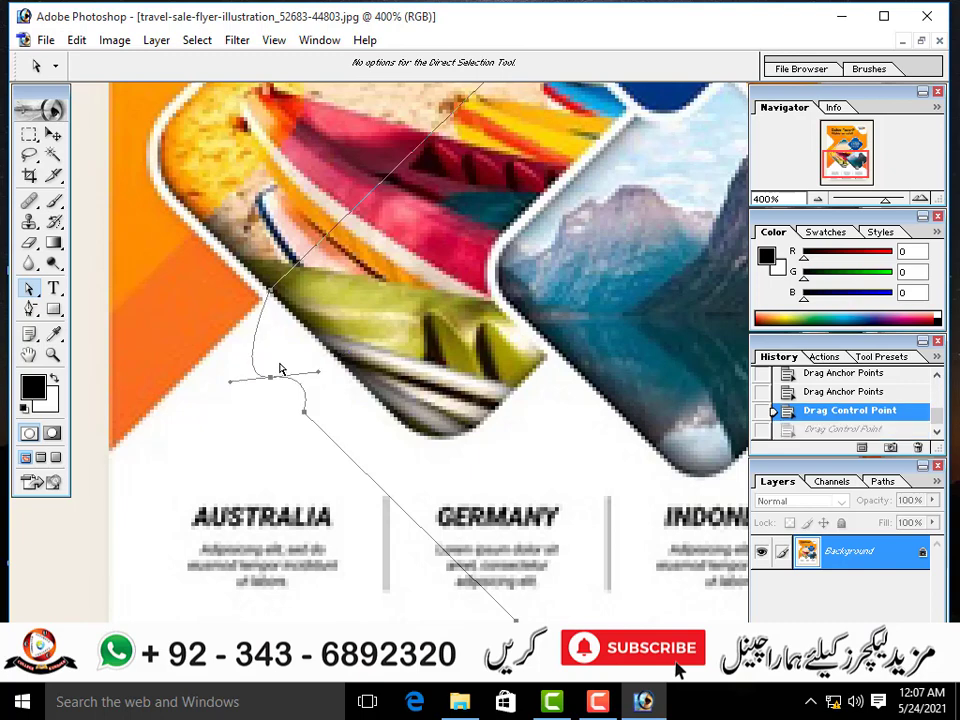
{"action": "key", "text": "ctrl+alt+z"}
{"action": "key", "text": "ctrl+alt+z"}
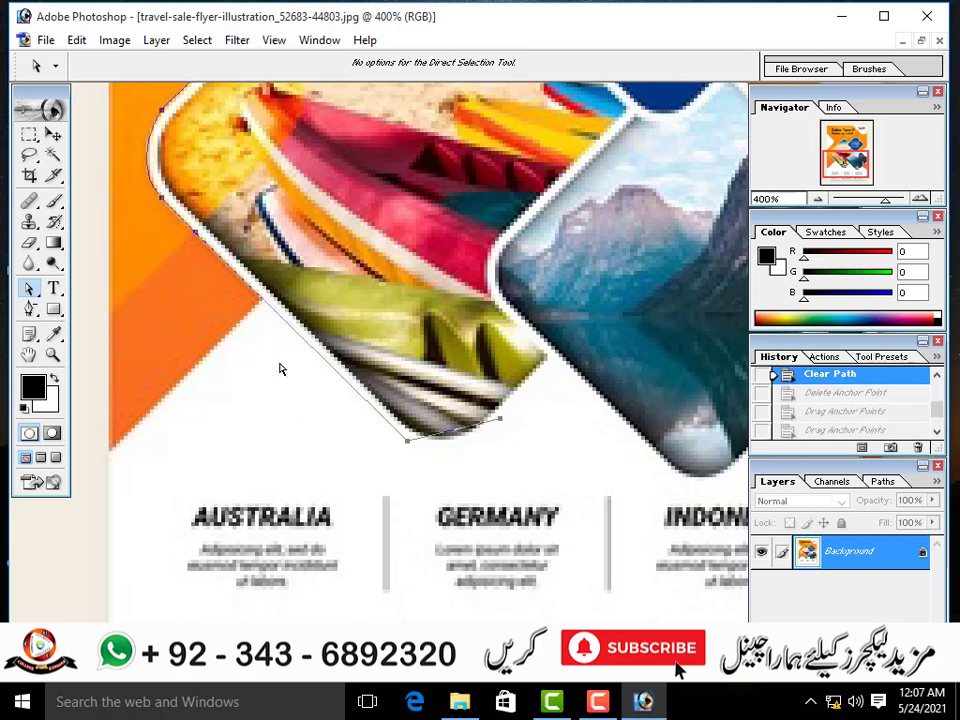
{"action": "key", "text": "ctrl+alt+z"}
{"action": "key", "text": "ctrl+alt+z"}
{"action": "key", "text": "ctrl+alt+z"}
{"action": "key", "text": "ctrl+alt+z"}
{"action": "key", "text": "ctrl+alt+z"}
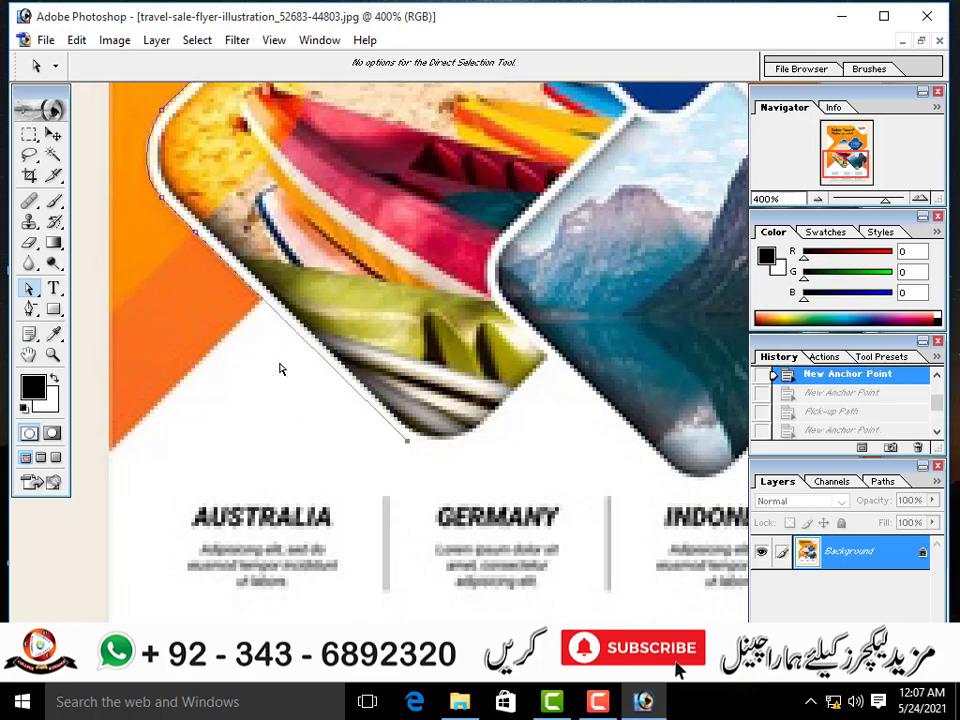
{"action": "key", "text": "ctrl+alt+z"}
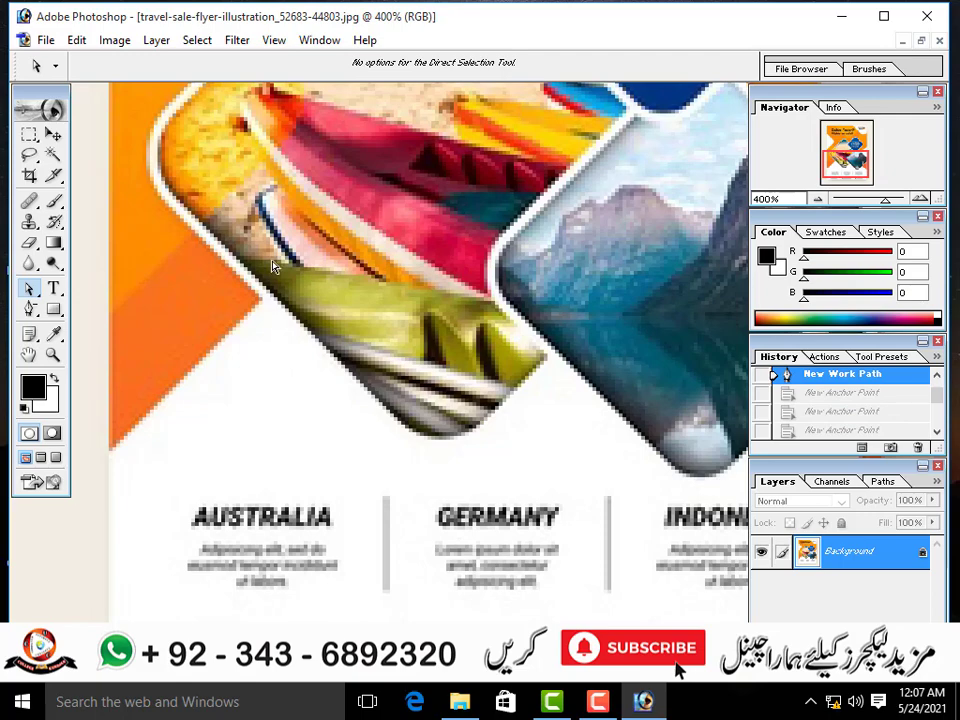
{"action": "left_click_drag", "start_coordinate": [264, 272], "coordinate": [343, 579]}
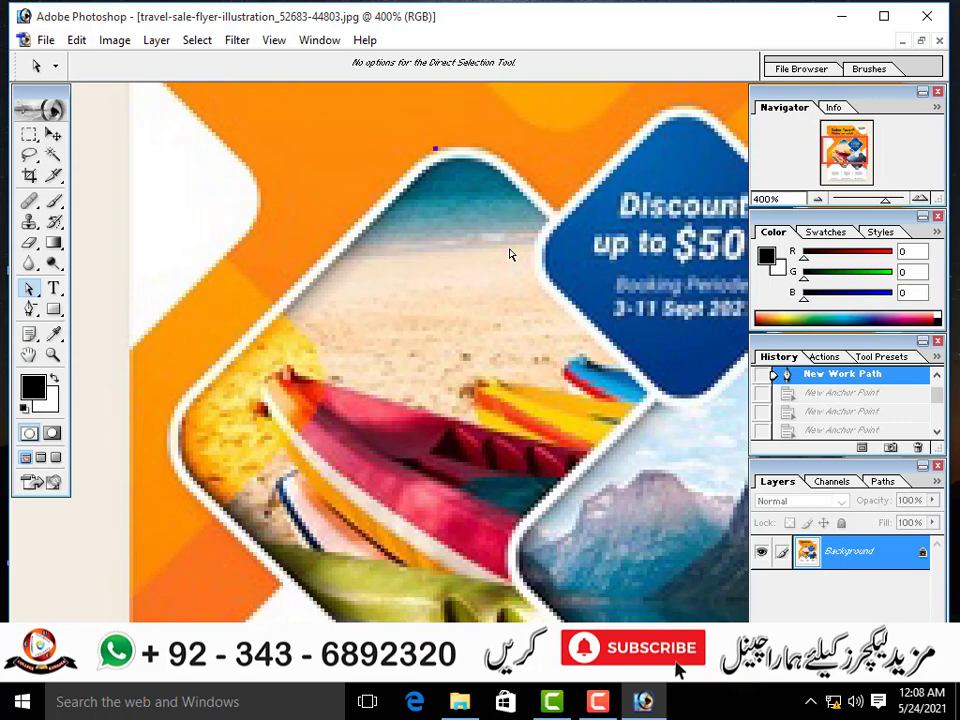
{"action": "key", "text": "ctrl+minus"}
{"action": "key", "text": "ctrl+minus"}
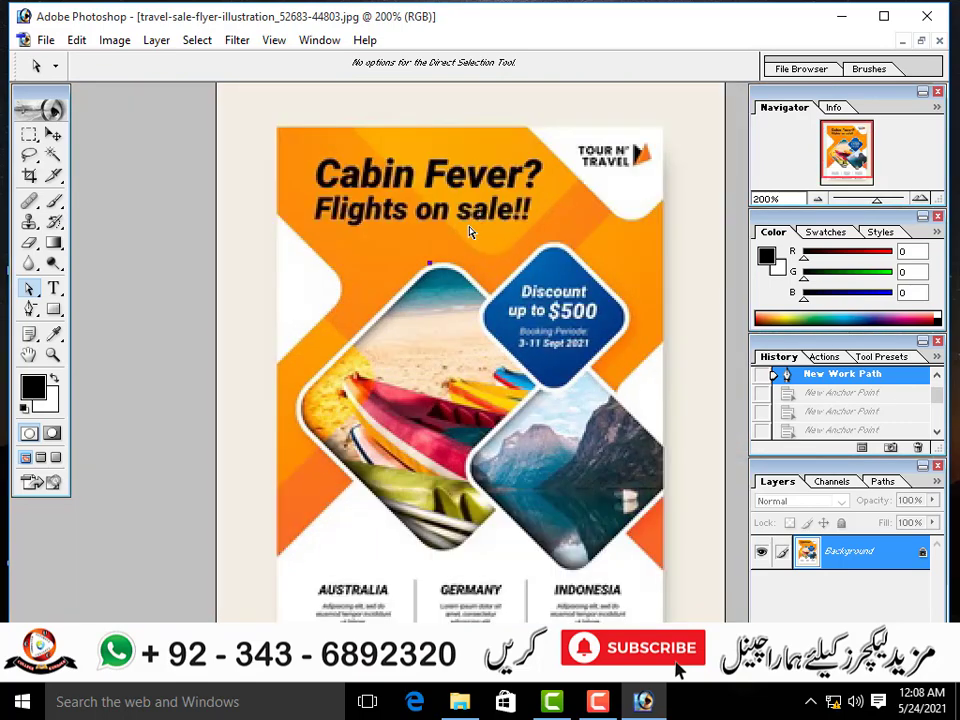
{"action": "key", "text": "ctrl+alt+z"}
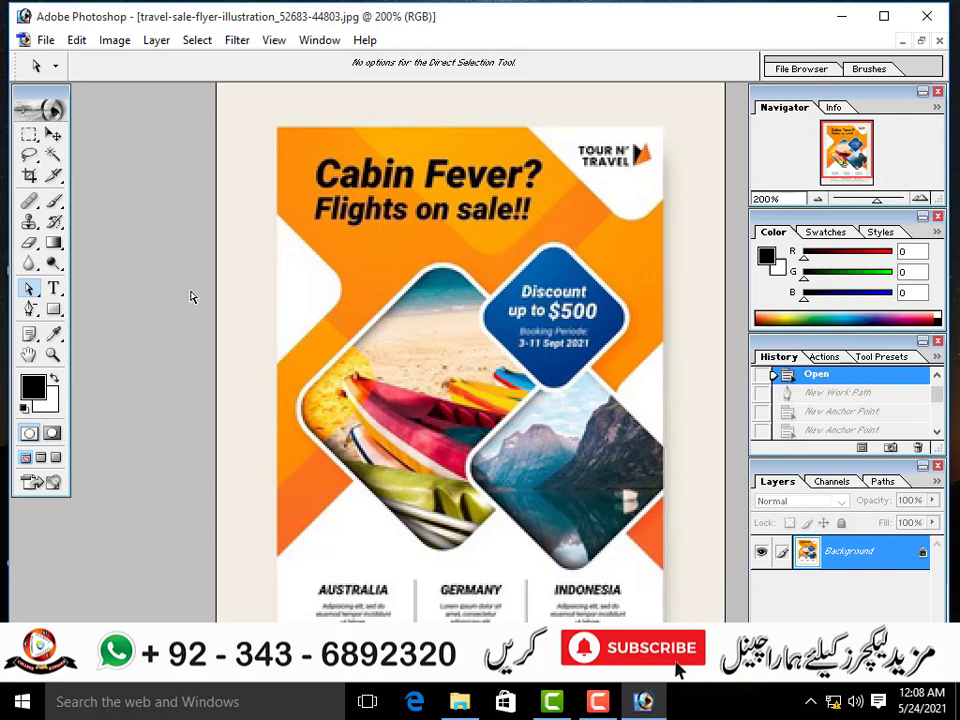
Step: Trace a closed path loosely around the blue discount badge with the Pen tool
{"action": "left_click_drag", "start_coordinate": [30, 308], "coordinate": [75, 310]}
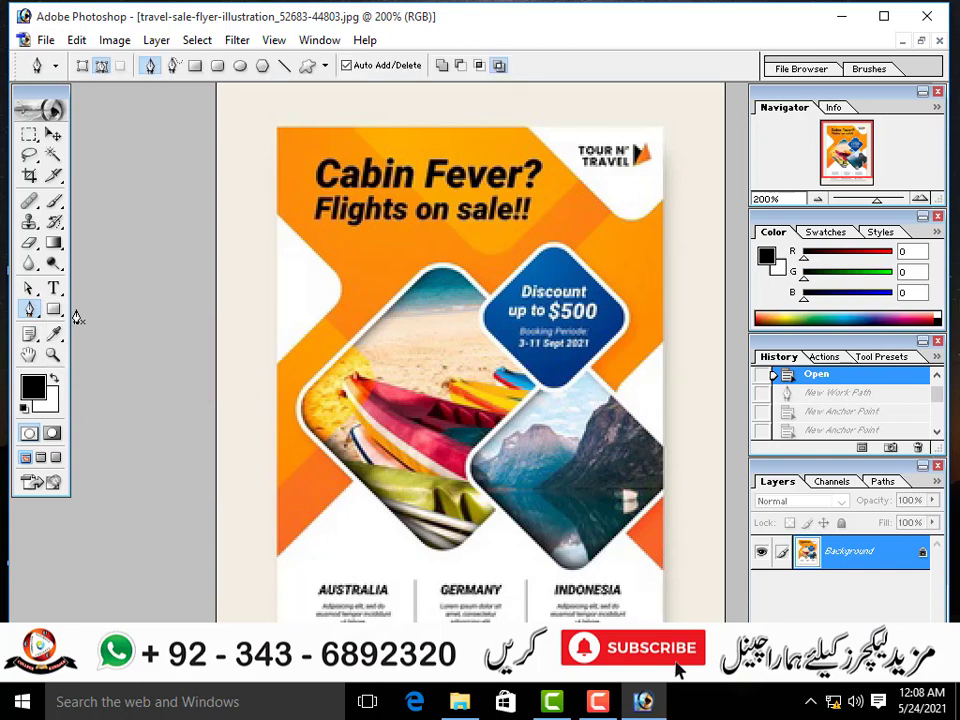
{"action": "left_click_drag", "start_coordinate": [575, 222], "coordinate": [488, 270]}
{"action": "left_click", "coordinate": [451, 343]}
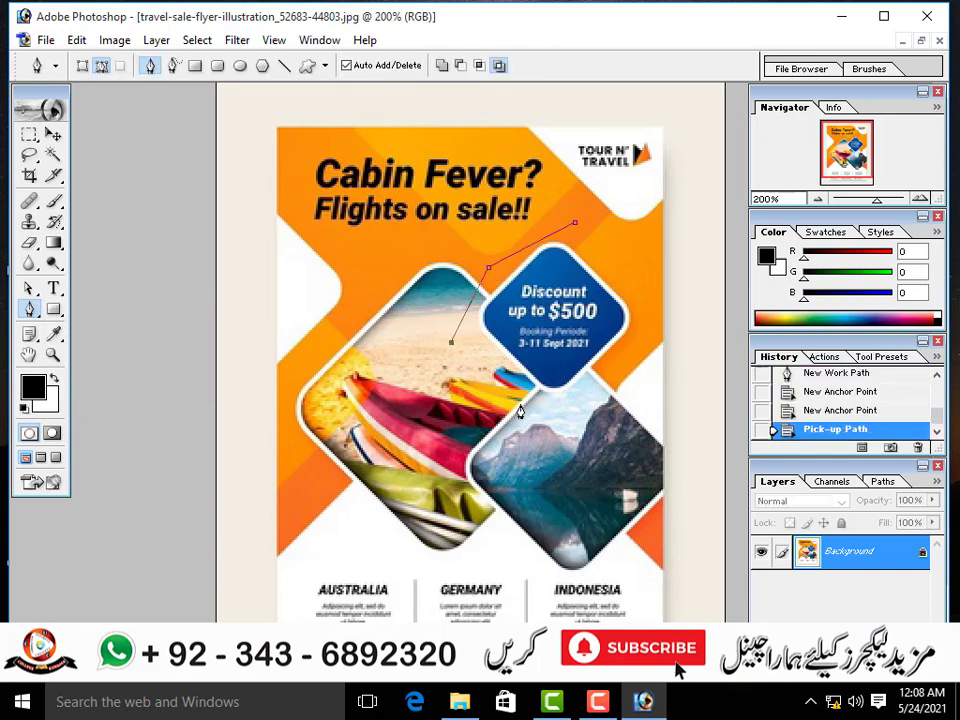
{"action": "left_click", "coordinate": [521, 413]}
{"action": "left_click", "coordinate": [608, 383]}
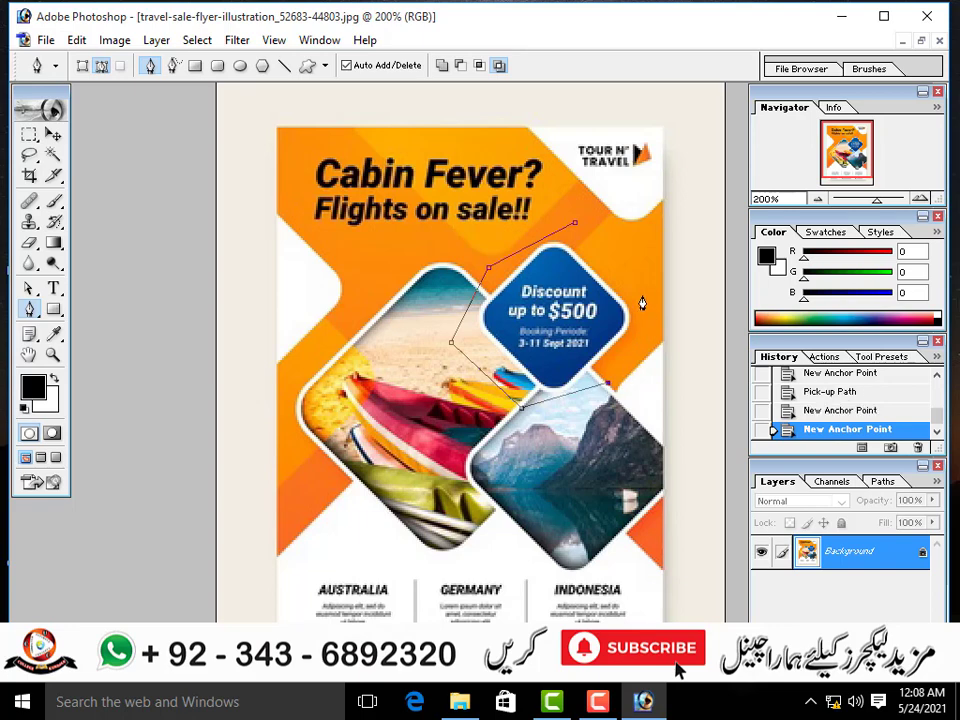
{"action": "double_click", "coordinate": [642, 296]}
{"action": "left_click", "coordinate": [604, 249]}
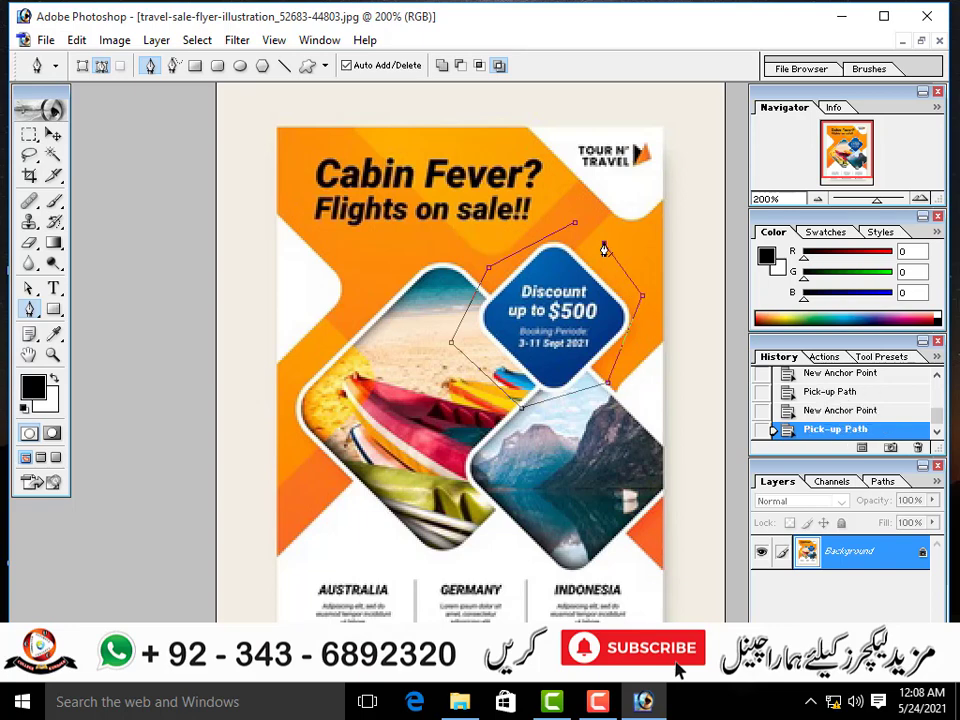
{"action": "left_click", "coordinate": [575, 224]}
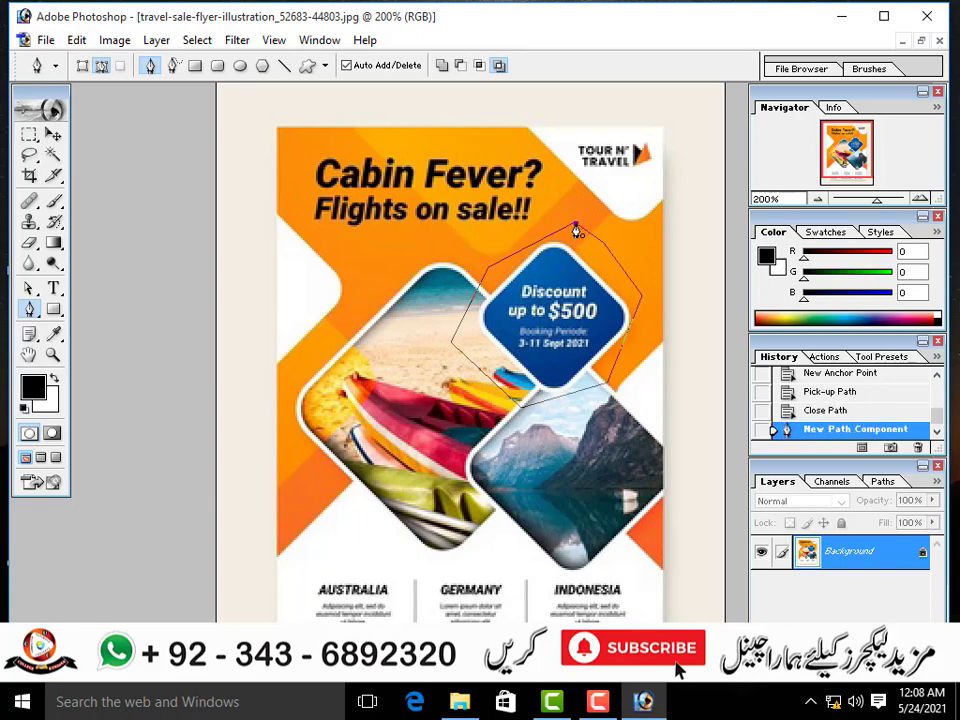
Step: Convert the path around the discount badge into a new anti-aliased selection with a feather radius of 2 pixels
{"action": "right_click", "coordinate": [563, 237]}
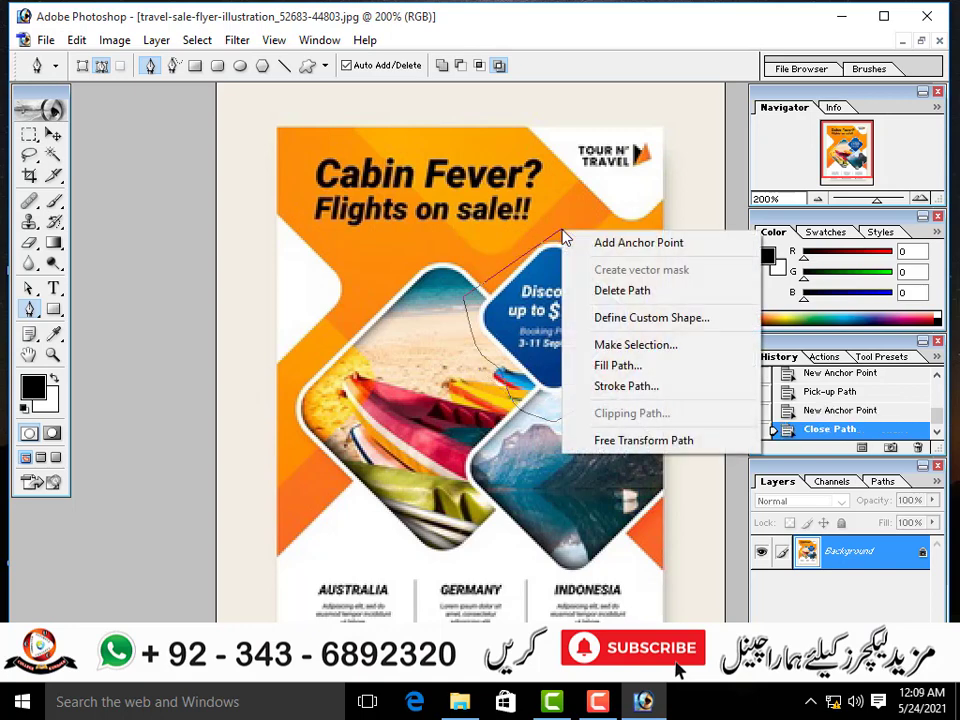
{"action": "left_click", "coordinate": [648, 345]}
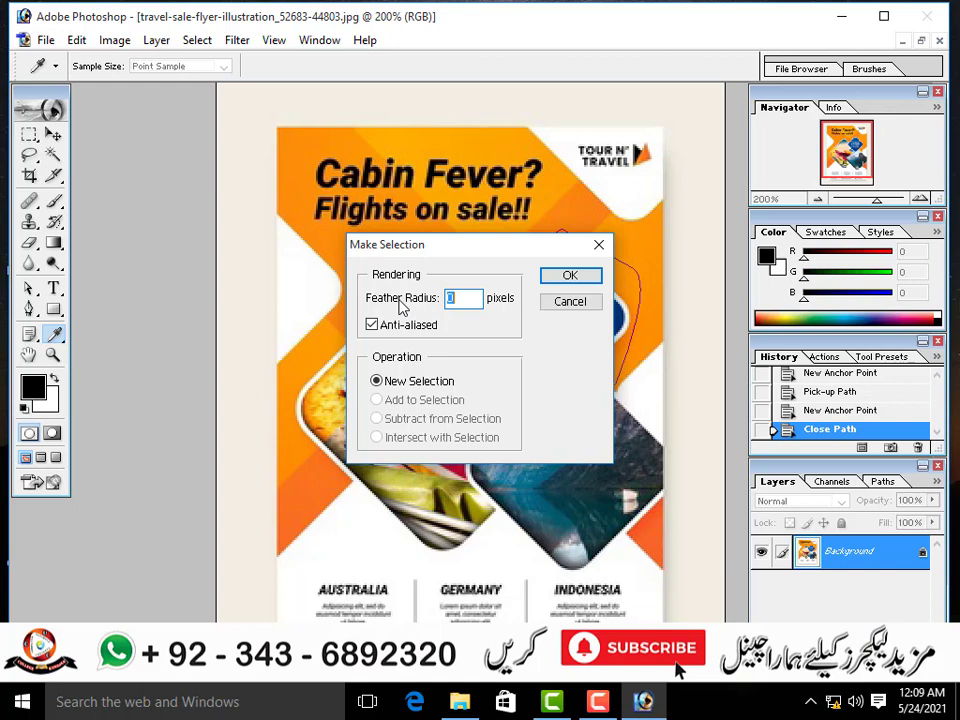
{"action": "type", "text": "2"}
{"action": "key", "text": "Return"}
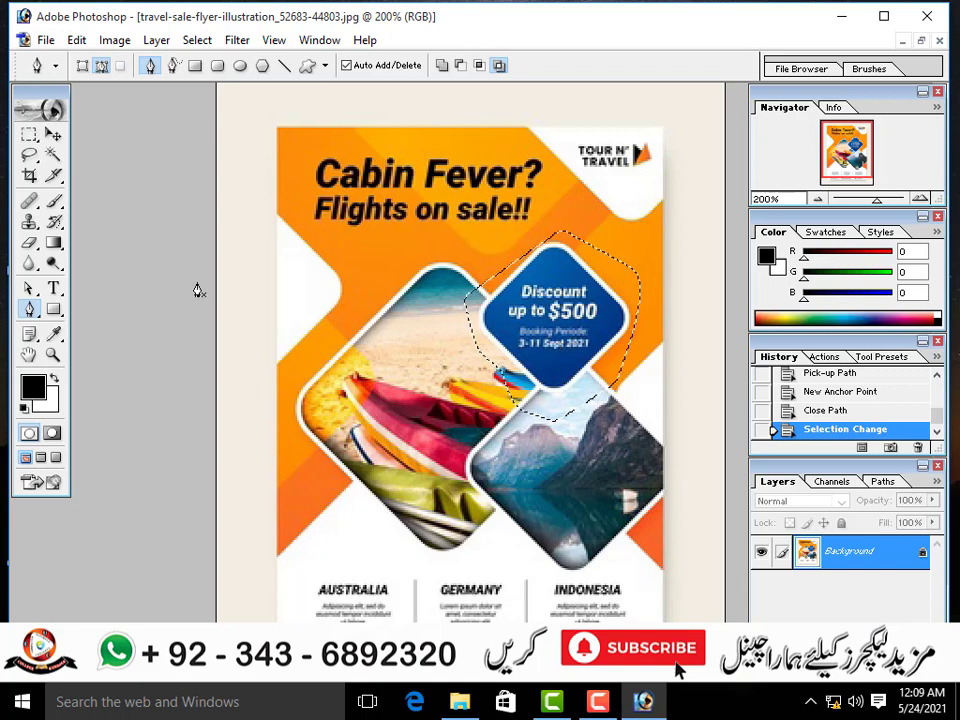
Step: Draw a closed black curved shape layer with the Pen tool, running from the flyer's headline down over the beach photo
{"action": "left_click", "coordinate": [30, 310]}
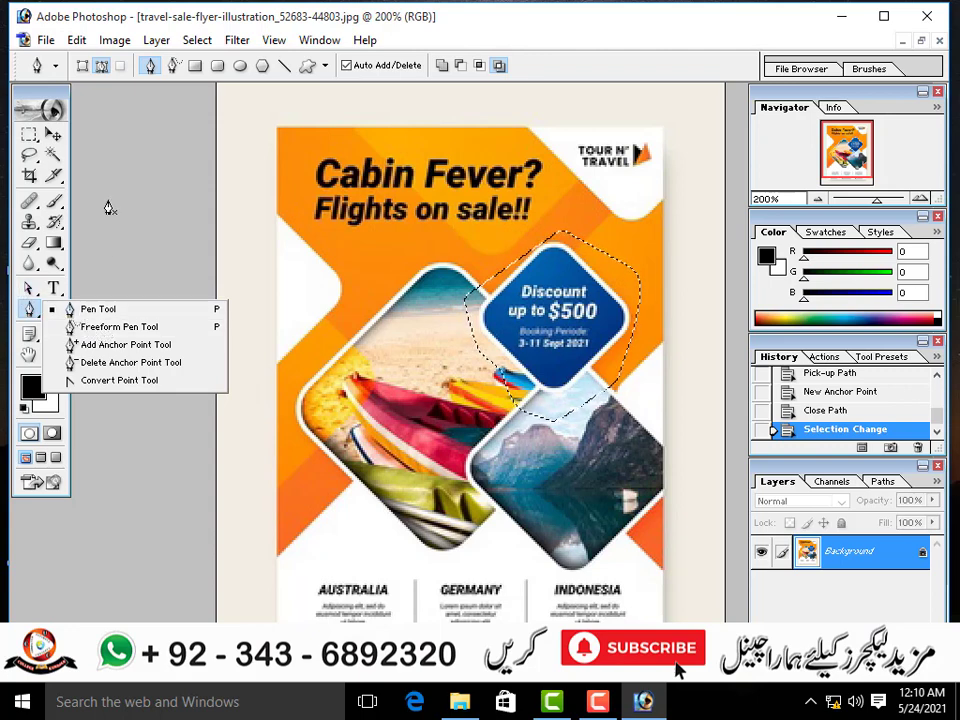
{"action": "left_click", "coordinate": [83, 66]}
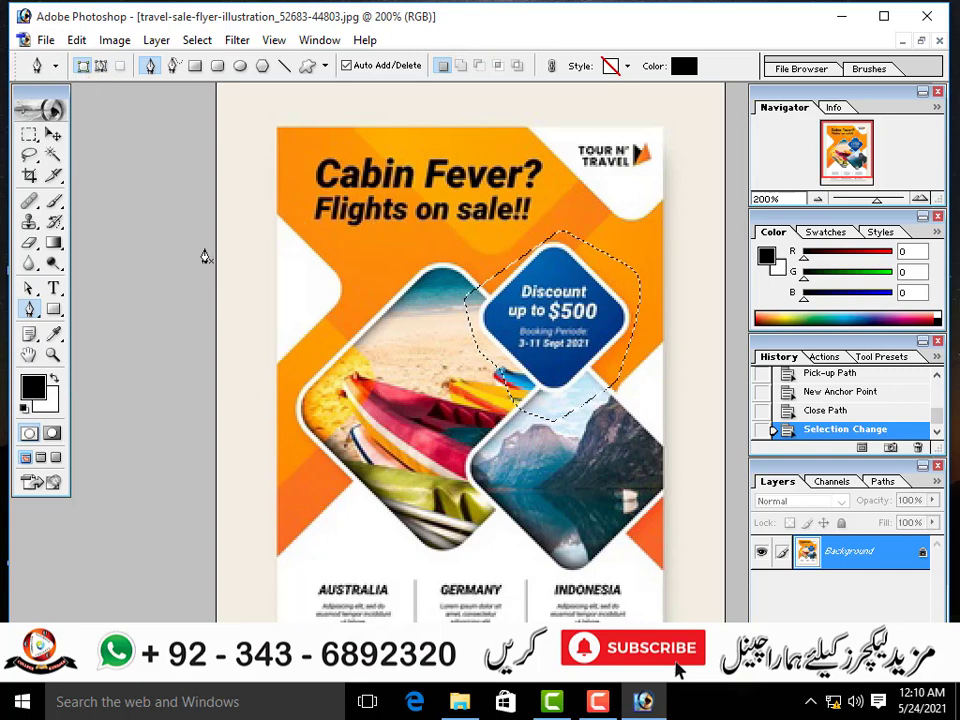
{"action": "left_click", "coordinate": [30, 310]}
{"action": "left_click", "coordinate": [85, 311]}
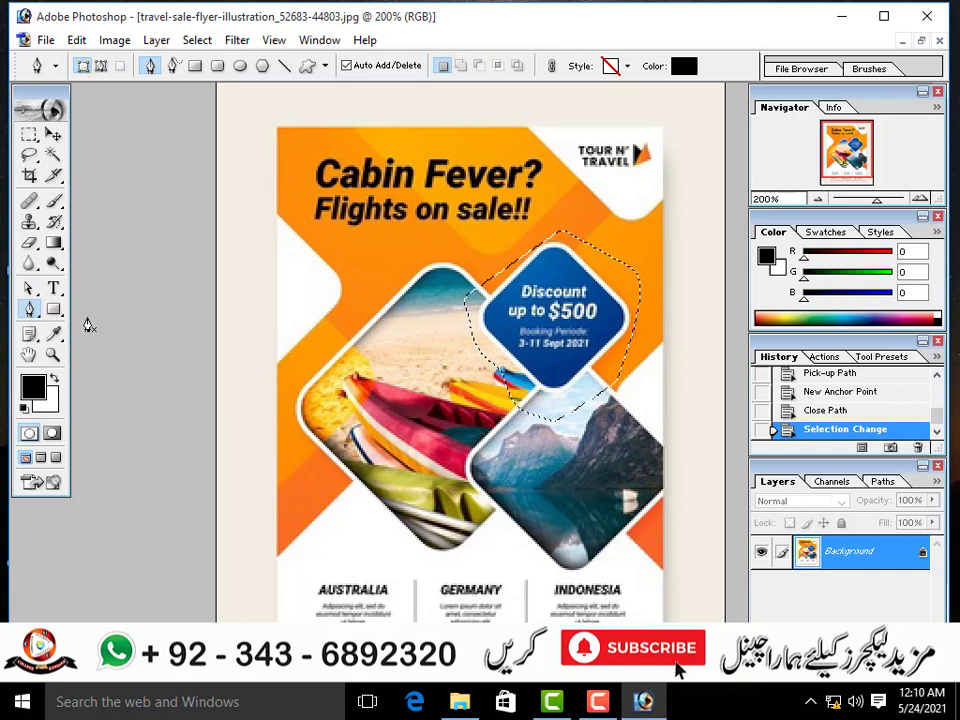
{"action": "left_click", "coordinate": [346, 219]}
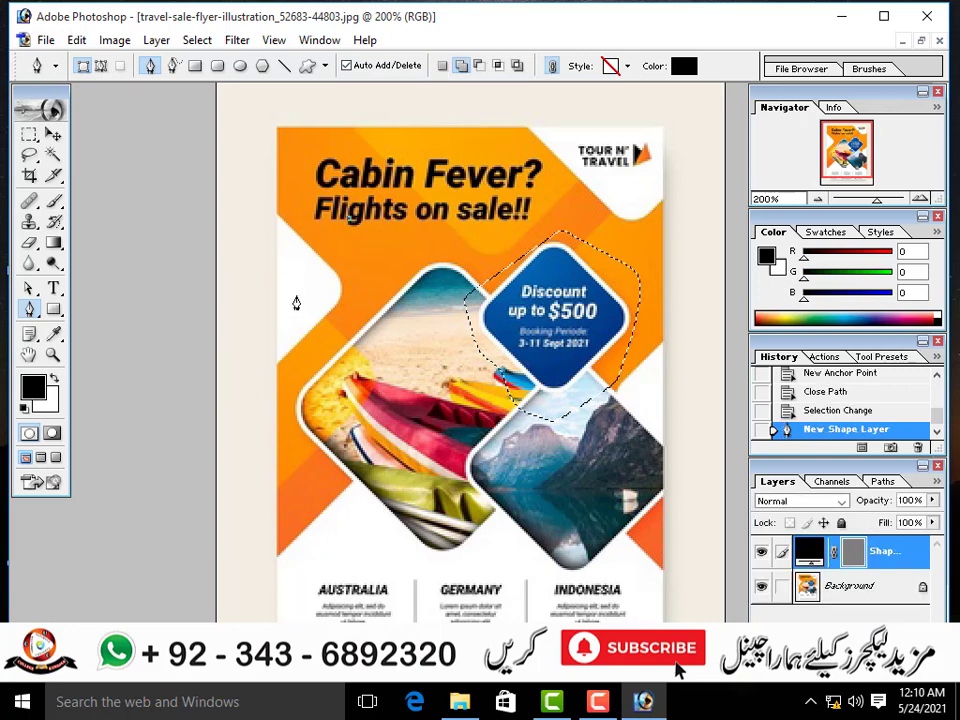
{"action": "left_click_drag", "start_coordinate": [295, 297], "coordinate": [318, 356]}
{"action": "left_click", "coordinate": [318, 356]}
{"action": "left_click_drag", "start_coordinate": [372, 420], "coordinate": [355, 460]}
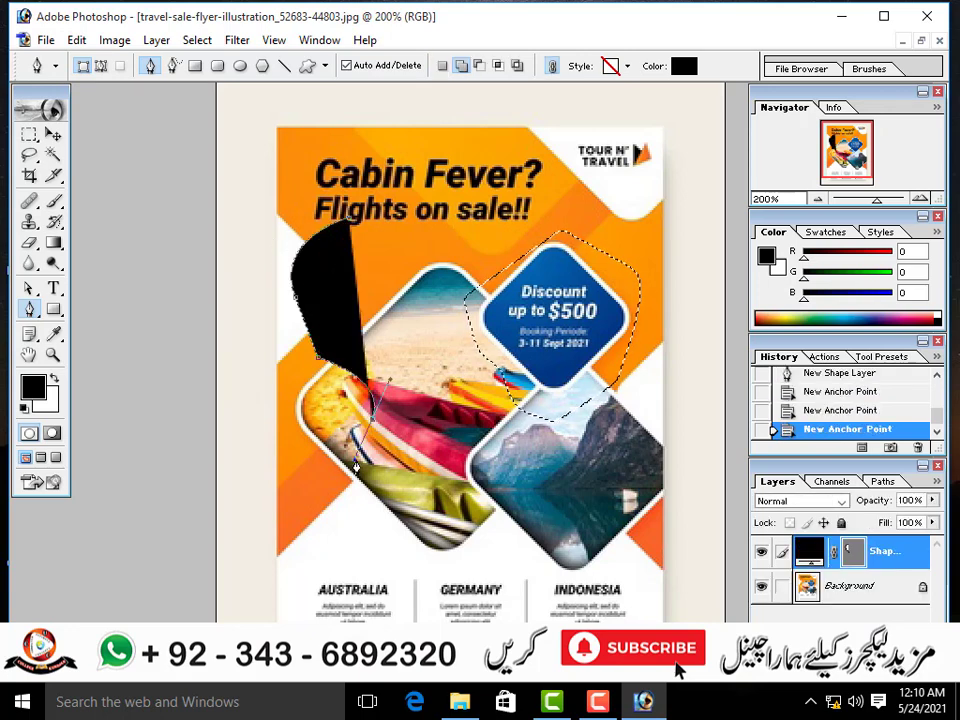
{"action": "left_click_drag", "start_coordinate": [442, 550], "coordinate": [471, 549]}
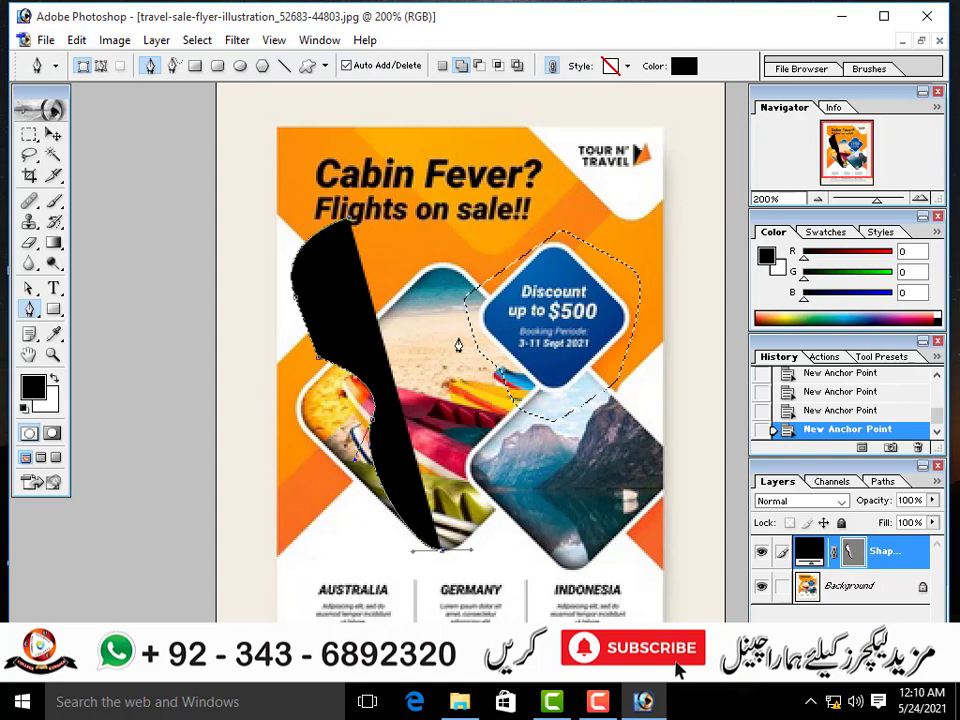
{"action": "left_click", "coordinate": [459, 340]}
{"action": "left_click", "coordinate": [466, 159]}
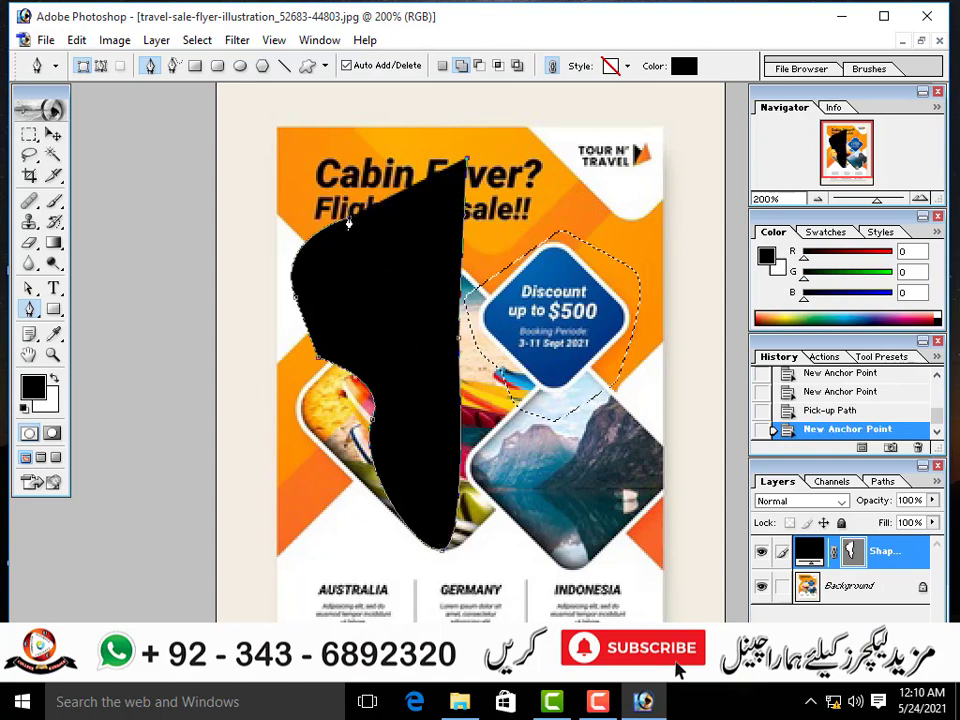
{"action": "left_click", "coordinate": [347, 219]}
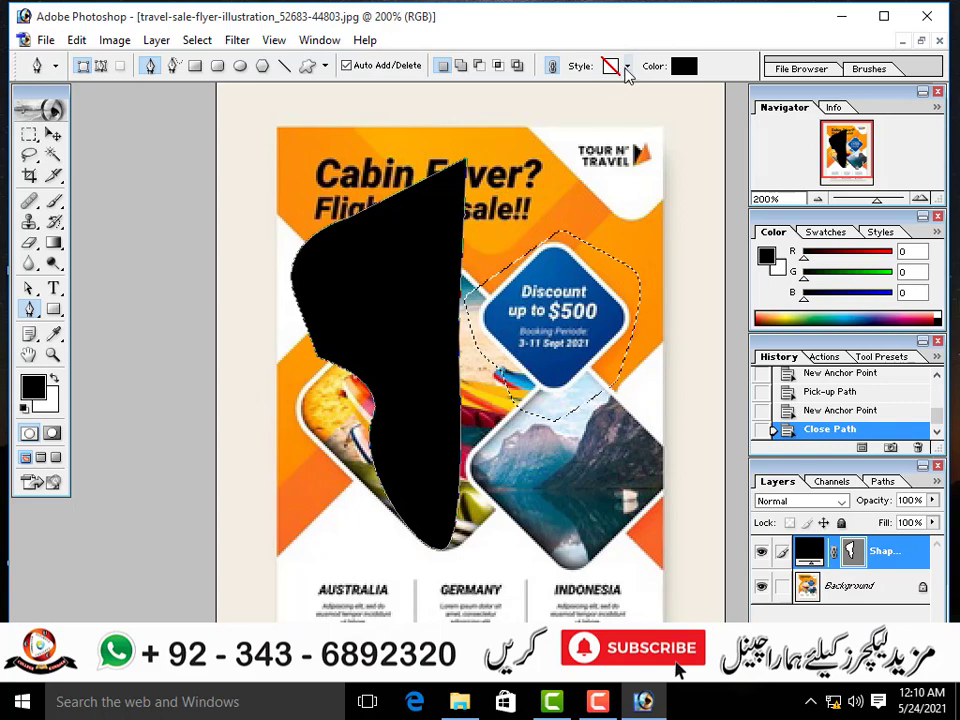
Step: Apply the glowing red-and-yellow gradient style to the black shape and check its fill color without changing it
{"action": "left_click", "coordinate": [627, 66]}
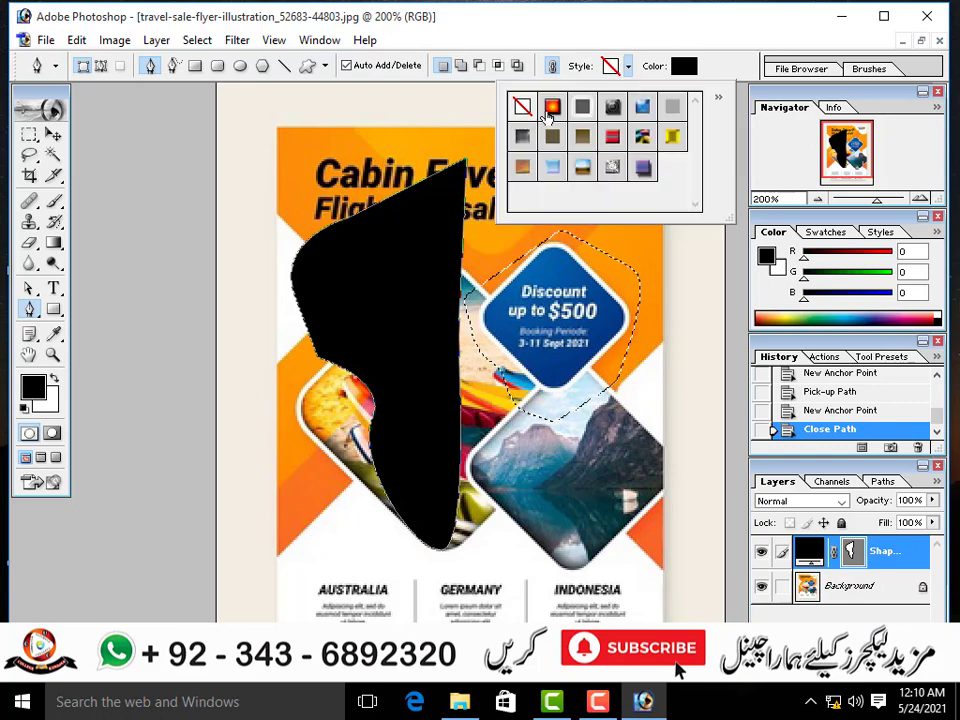
{"action": "left_click", "coordinate": [554, 108]}
{"action": "left_click", "coordinate": [675, 67]}
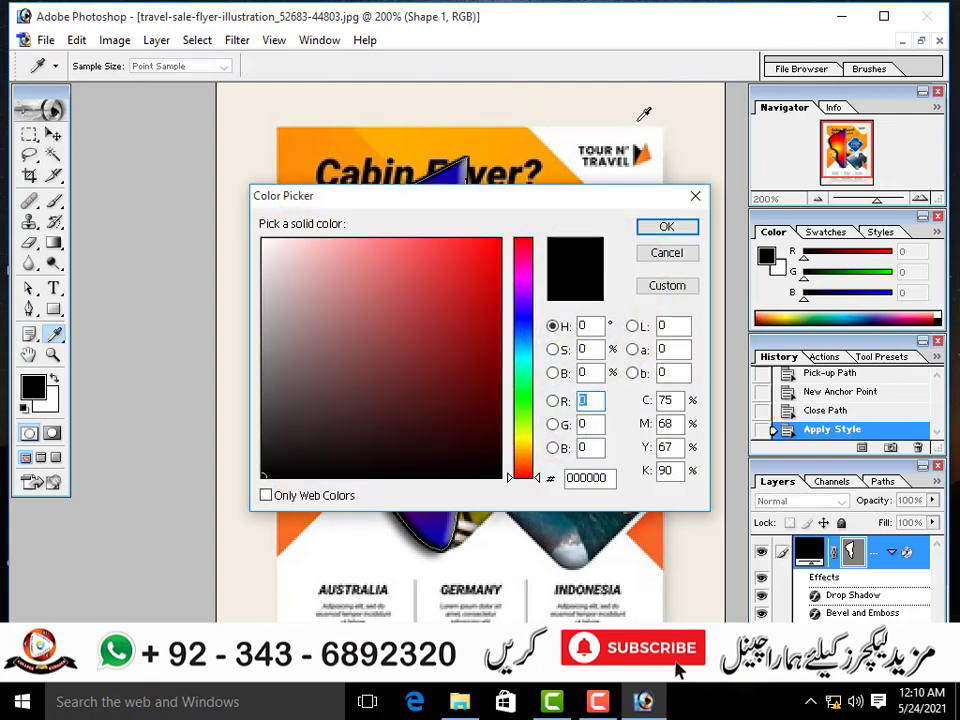
{"action": "left_click", "coordinate": [695, 196]}
{"action": "left_click", "coordinate": [686, 65]}
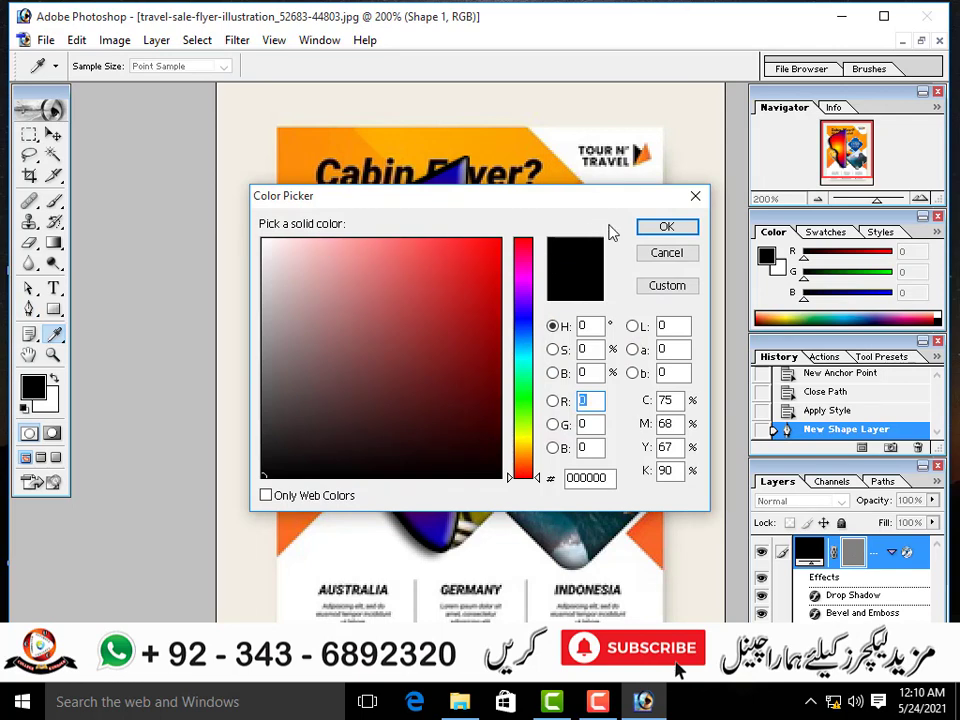
{"action": "left_click", "coordinate": [695, 196]}
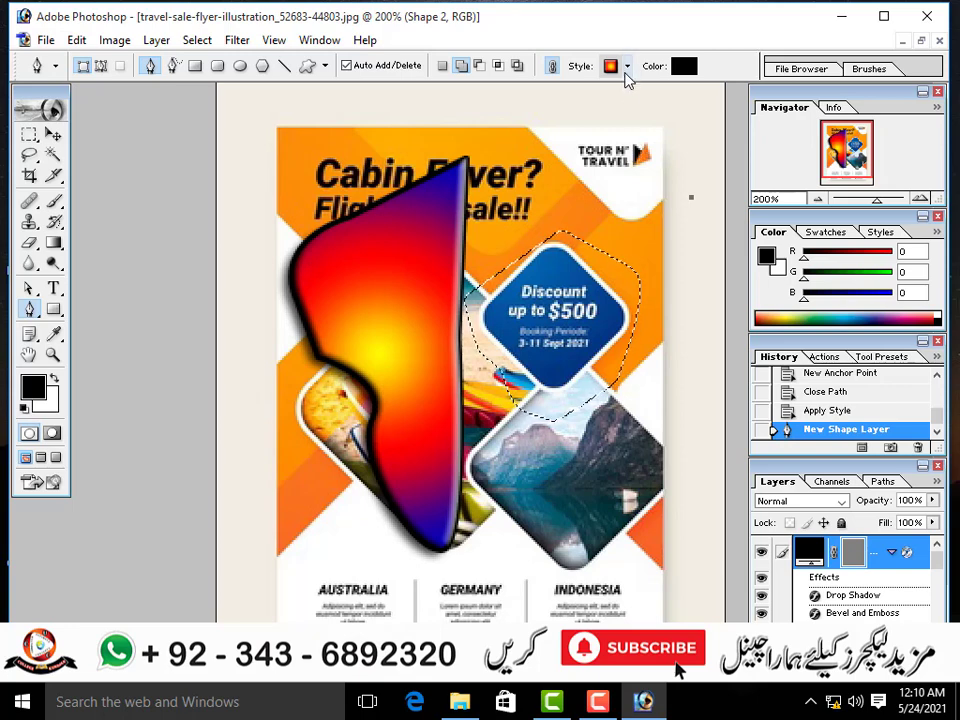
Step: Try several preset styles on the empty second shape layer, ending with the red-and-yellow gradient style
{"action": "left_click", "coordinate": [626, 68]}
{"action": "left_click", "coordinate": [613, 107]}
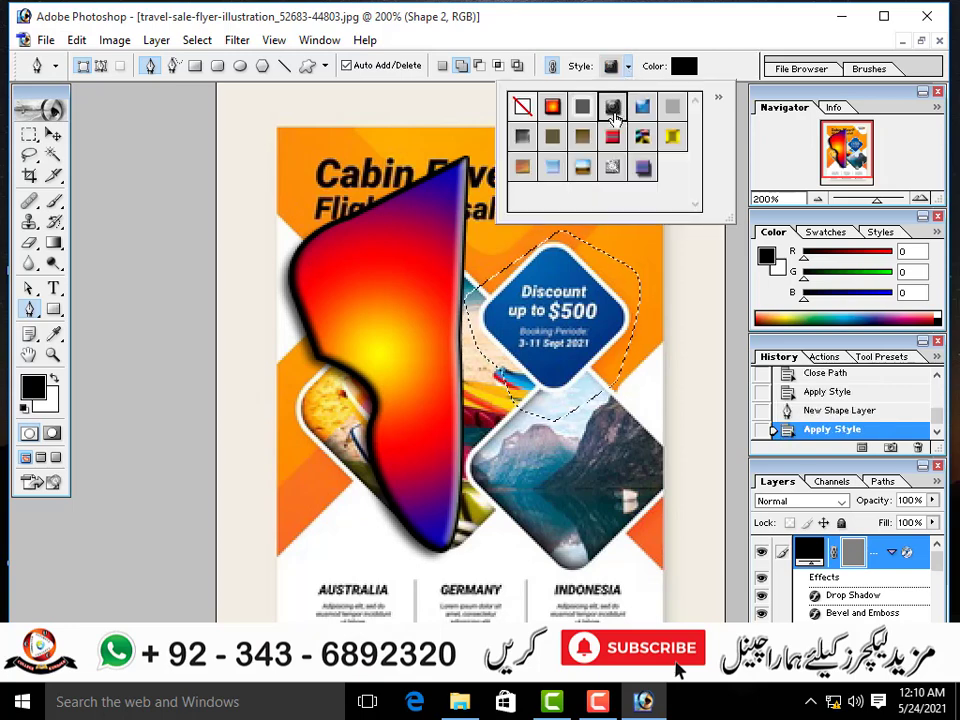
{"action": "left_click", "coordinate": [582, 136]}
{"action": "left_click", "coordinate": [553, 107]}
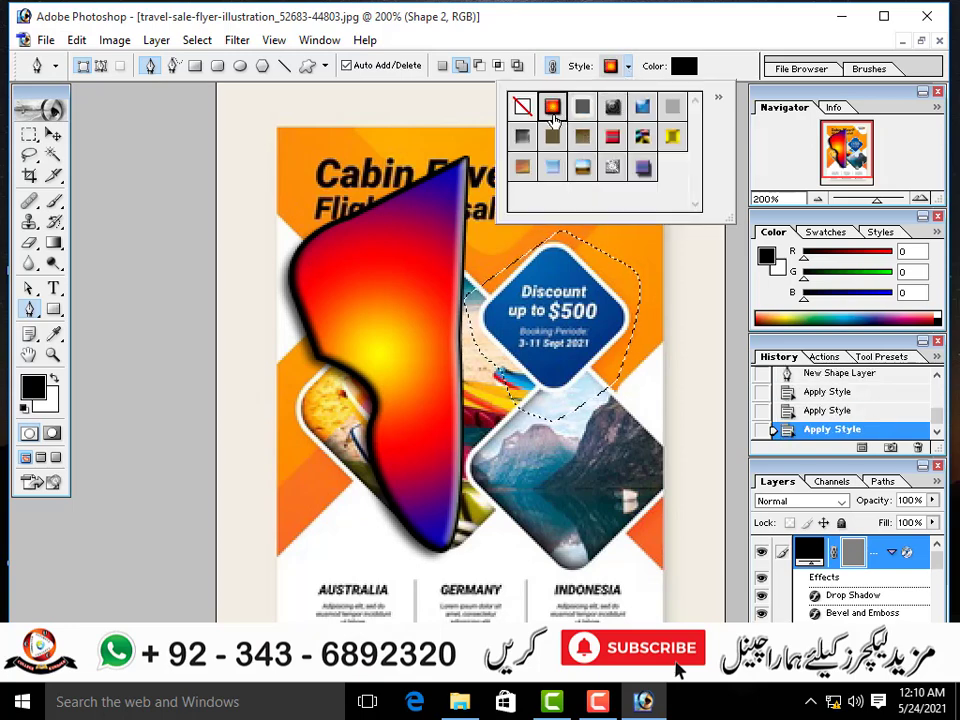
{"action": "left_click", "coordinate": [620, 37]}
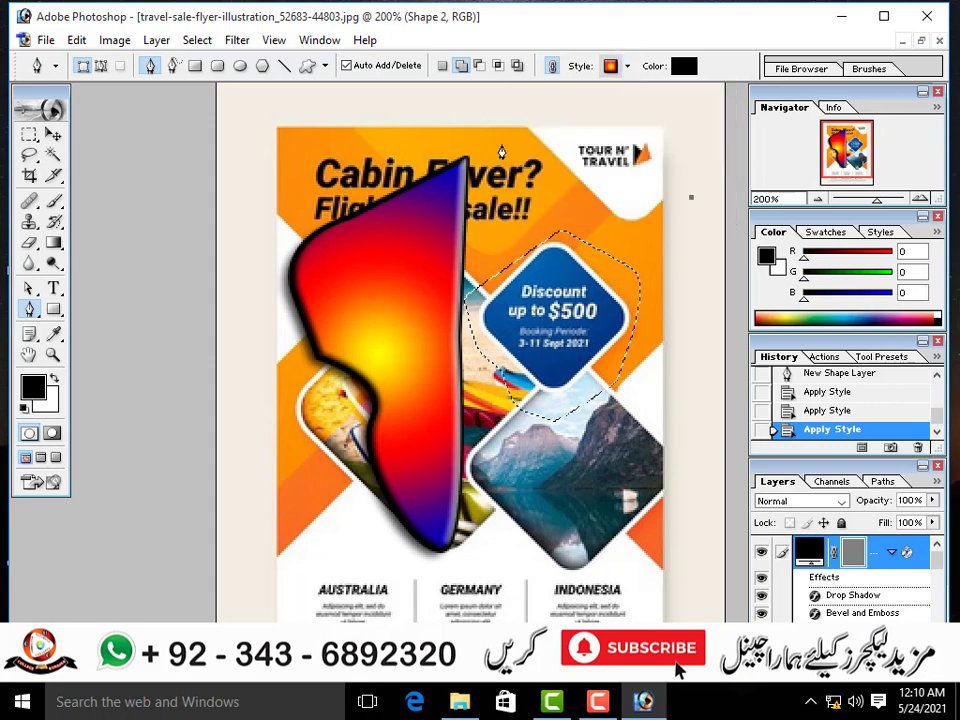
Step: Undo the style changes and the extra shape layer, back to the plain black closed shape
{"action": "key", "text": "ctrl+alt+z"}
{"action": "key", "text": "ctrl+alt+z"}
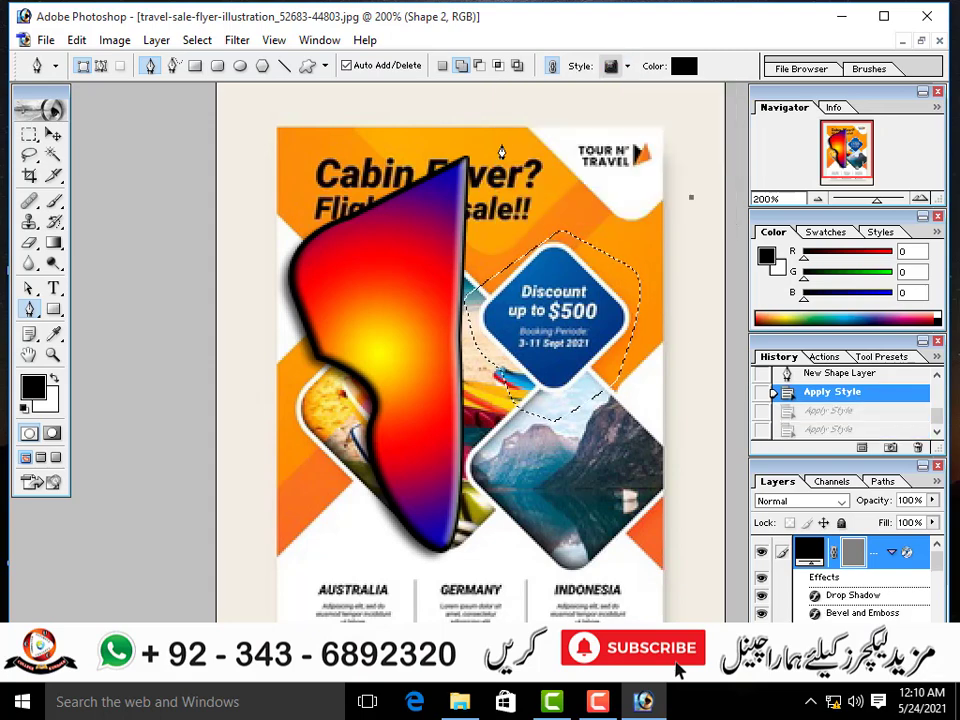
{"action": "key", "text": "ctrl+alt+z"}
{"action": "key", "text": "ctrl+alt+z"}
{"action": "key", "text": "ctrl+alt+z"}
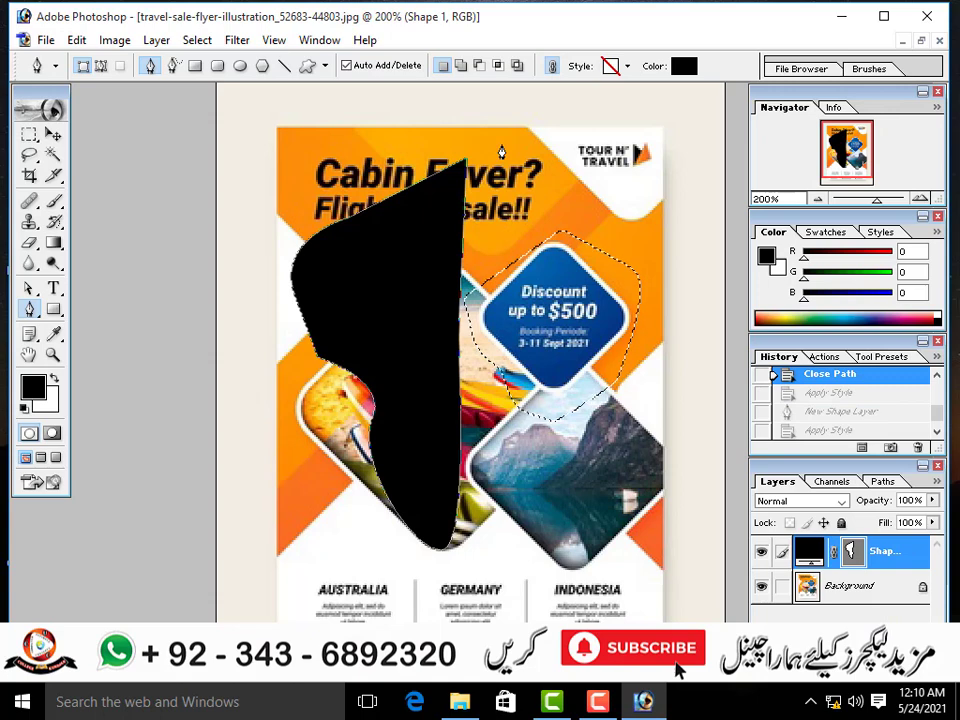
Step: Try several preset styles on the black shape, including glossy blue and multicolored swirls, ending with the striped red fabric style
{"action": "left_click", "coordinate": [627, 67]}
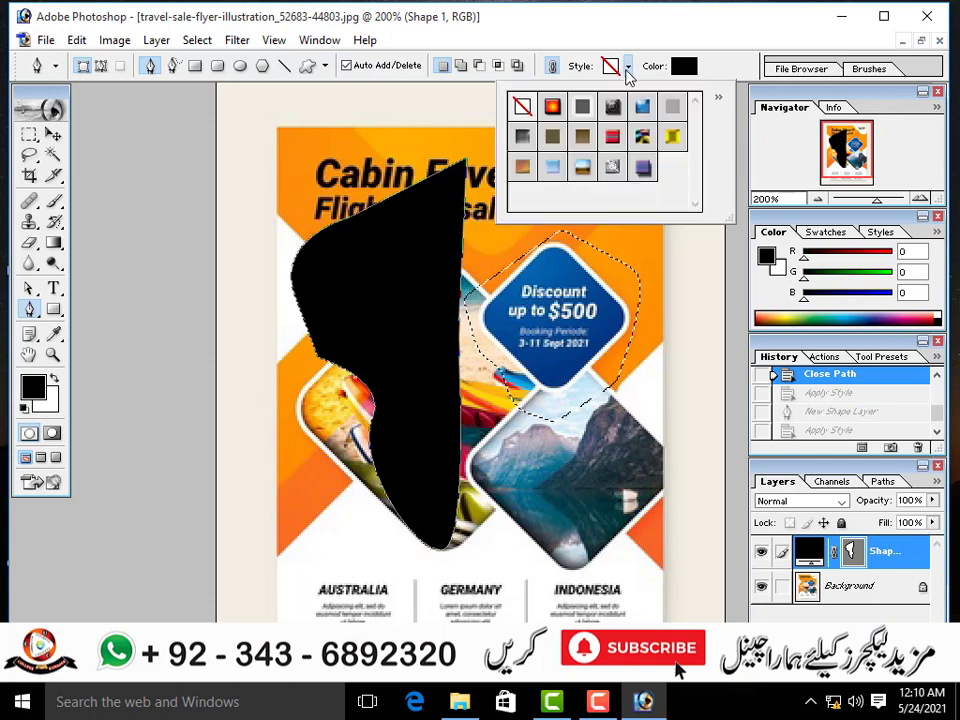
{"action": "left_click", "coordinate": [642, 106]}
{"action": "left_click", "coordinate": [642, 136]}
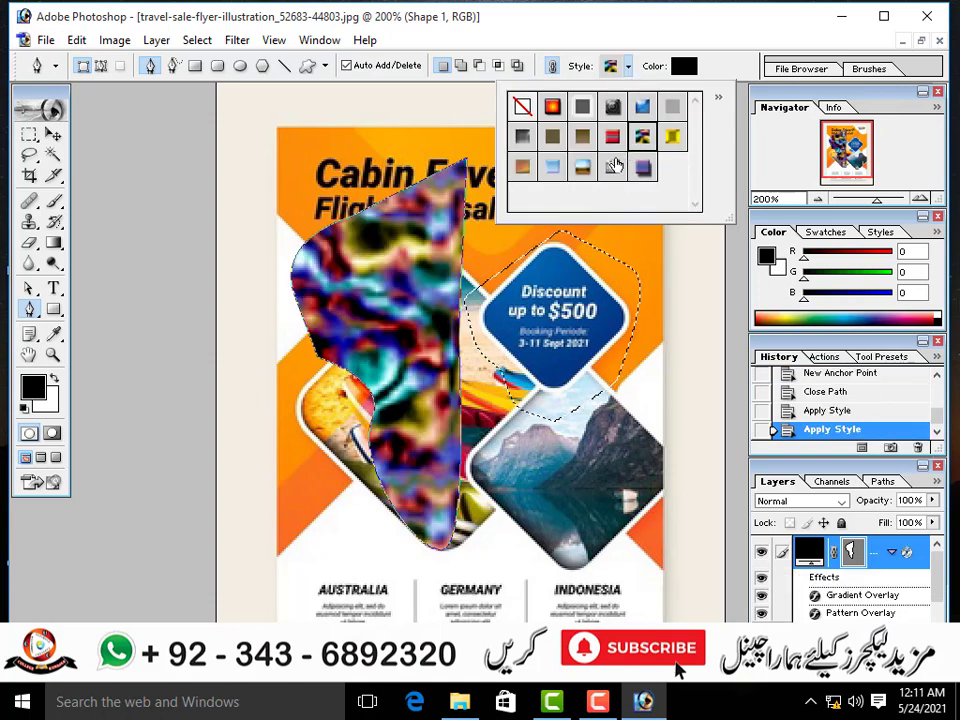
{"action": "left_click", "coordinate": [612, 166]}
{"action": "double_click", "coordinate": [612, 136]}
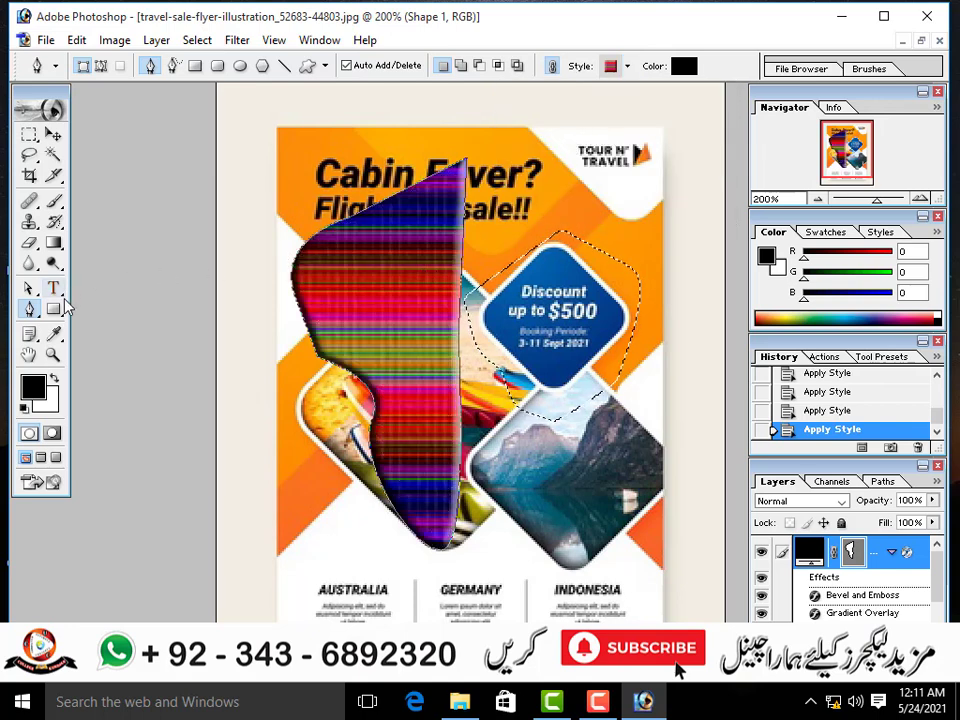
{"action": "left_click", "coordinate": [30, 312]}
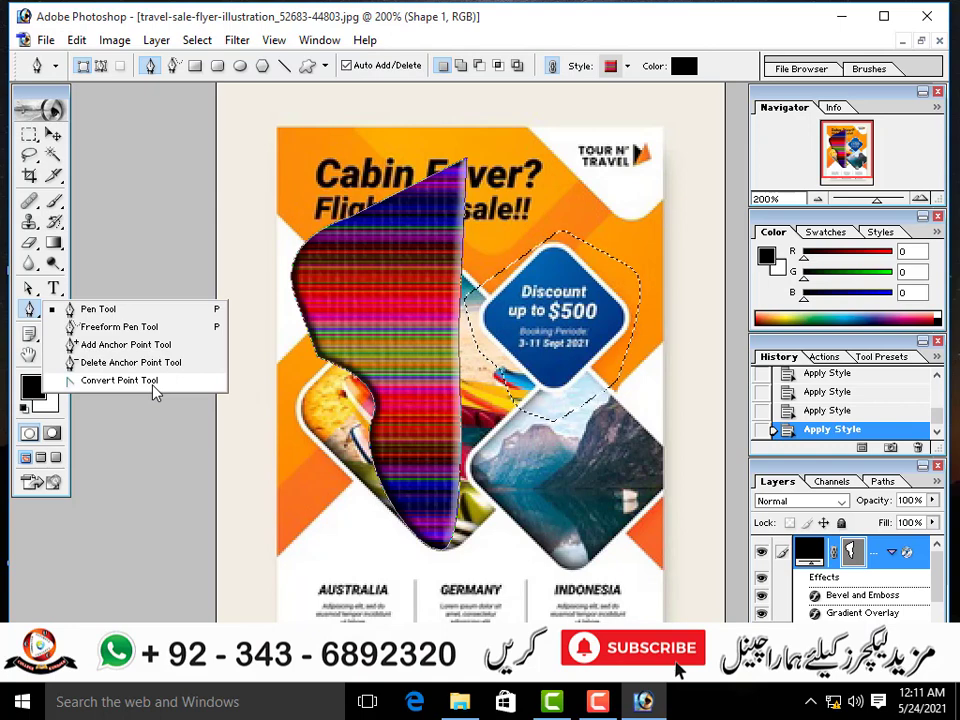
{"action": "left_click", "coordinate": [28, 291]}
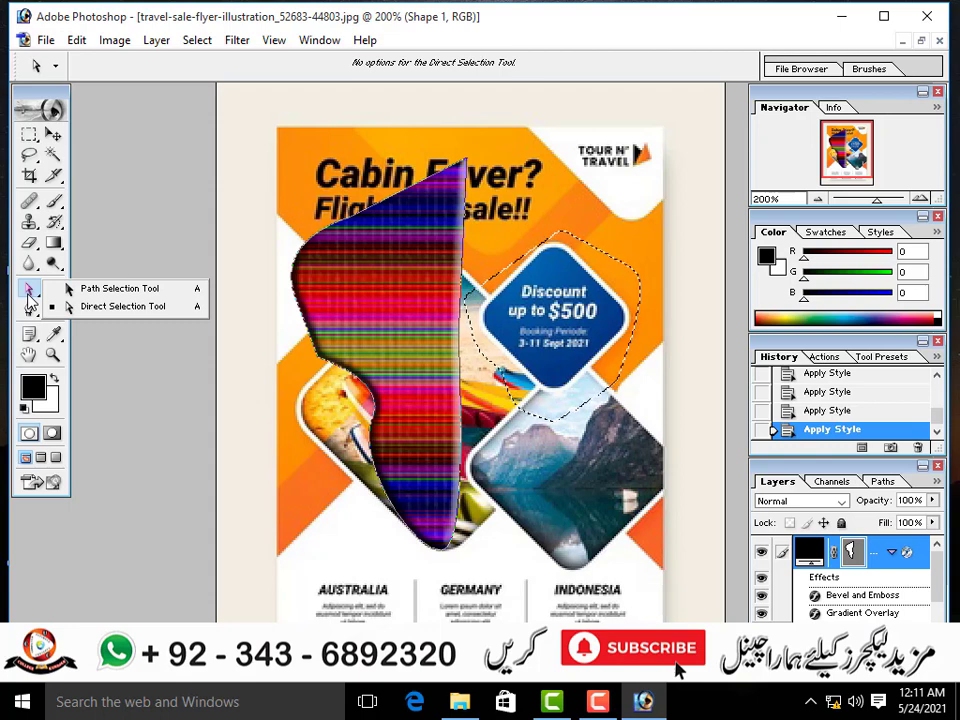
{"action": "left_click", "coordinate": [28, 297]}
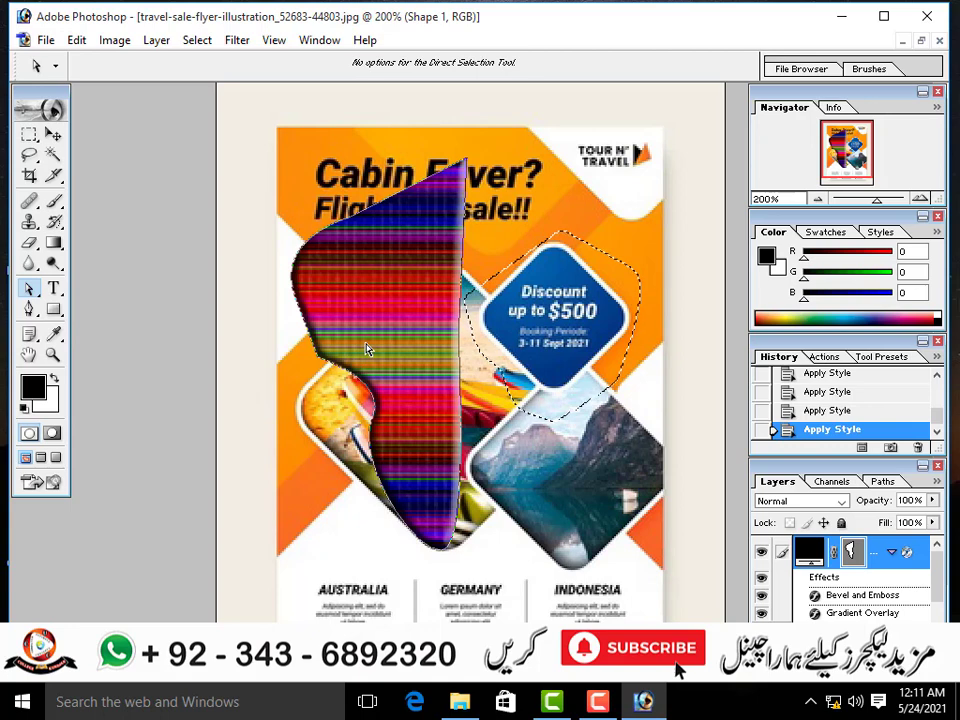
Step: Undo the shape's styles, the shape layer and the badge selection, back to the partly traced path around the discount badge
{"action": "key", "text": "ctrl+alt+z"}
{"action": "key", "text": "ctrl+alt+z"}
{"action": "key", "text": "ctrl+alt+z"}
{"action": "key", "text": "ctrl+alt+z"}
{"action": "key", "text": "ctrl+alt+z"}
{"action": "key", "text": "ctrl+alt+z"}
{"action": "key", "text": "ctrl+alt+z"}
{"action": "key", "text": "ctrl+alt+z"}
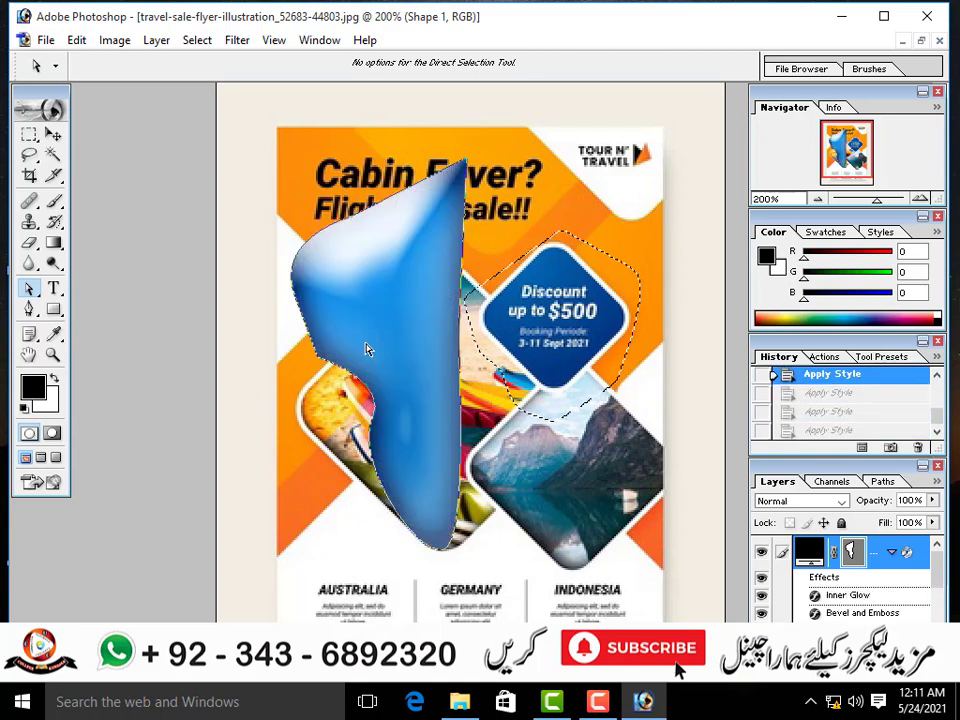
{"action": "key", "text": "ctrl+alt+z"}
{"action": "key", "text": "ctrl+alt+z"}
{"action": "key", "text": "ctrl+alt+z"}
{"action": "key", "text": "ctrl+alt+z"}
{"action": "key", "text": "ctrl+alt+z"}
{"action": "key", "text": "ctrl+alt+z"}
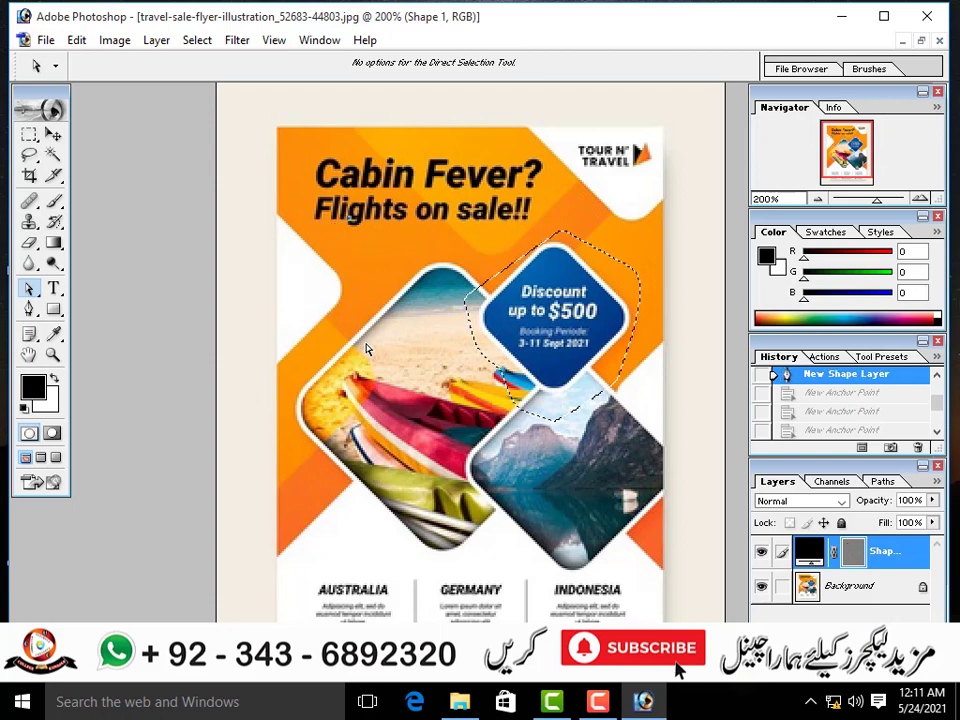
{"action": "key", "text": "ctrl+alt+z"}
{"action": "key", "text": "ctrl+alt+z"}
{"action": "key", "text": "ctrl+alt+z"}
{"action": "key", "text": "ctrl+alt+z"}
{"action": "key", "text": "ctrl+alt+z"}
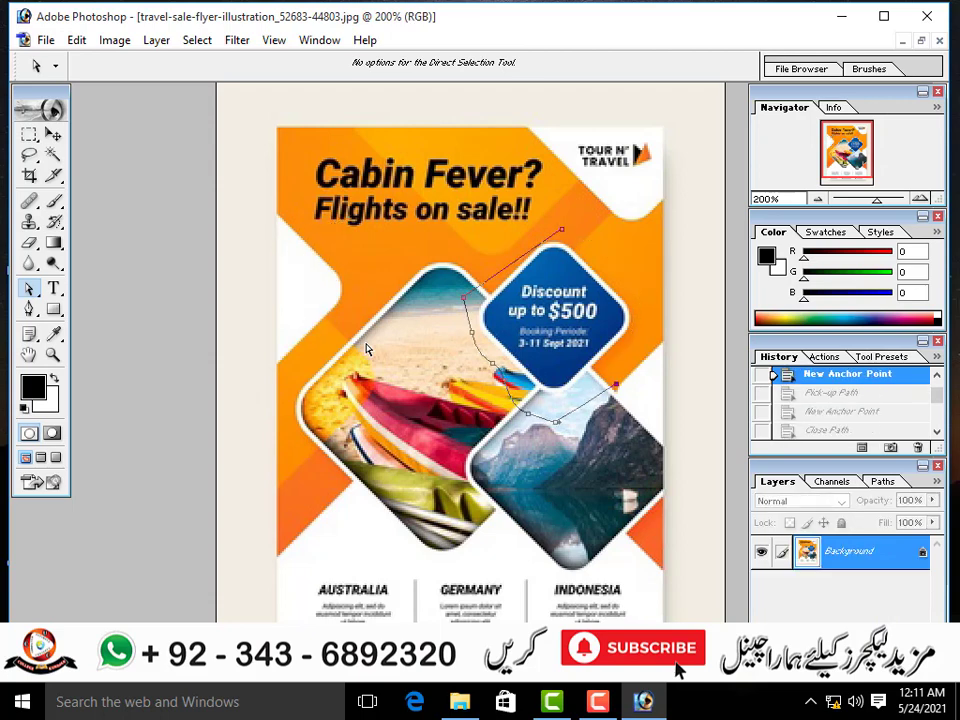
{"action": "key", "text": "ctrl+alt+z"}
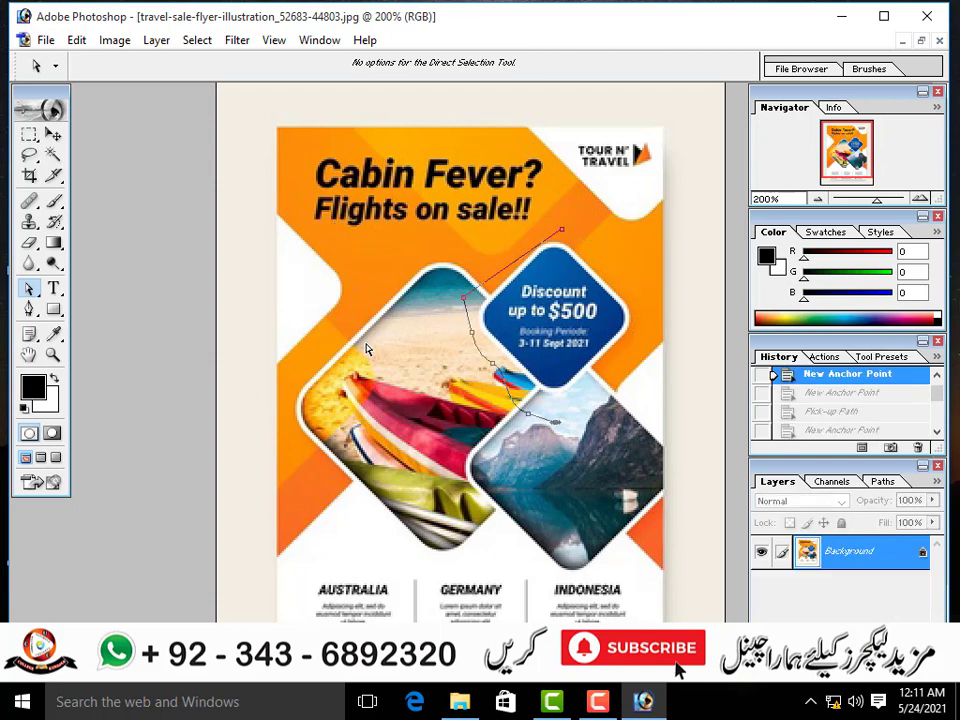
Step: Close the travel flyer document without saving its changes
{"action": "key", "text": "ctrl+w"}
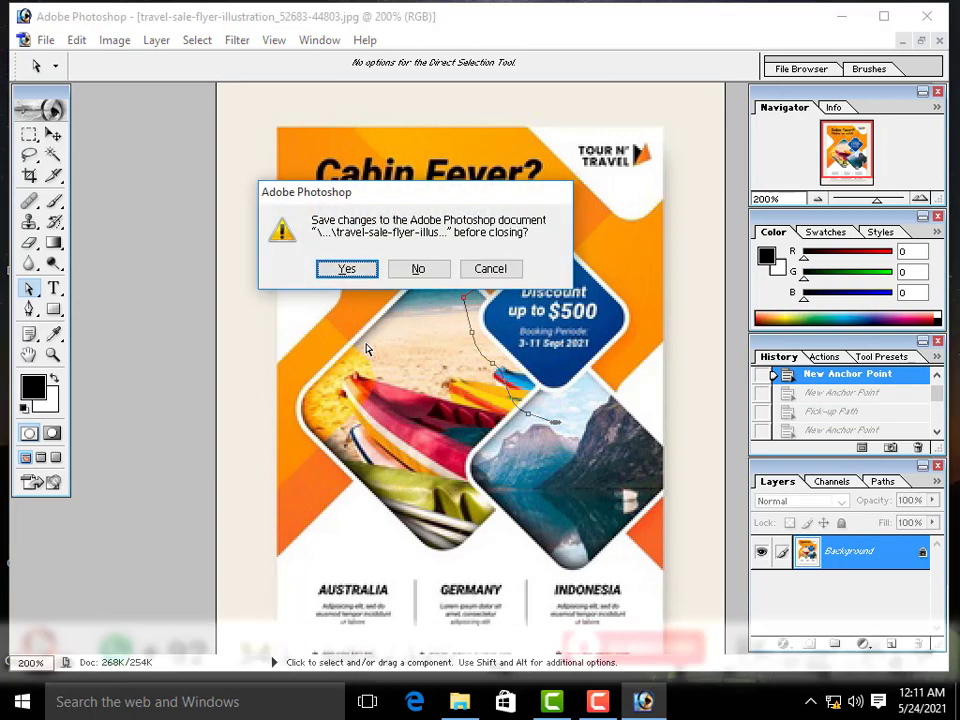
{"action": "key", "text": "Tab"}
{"action": "key", "text": "Return"}
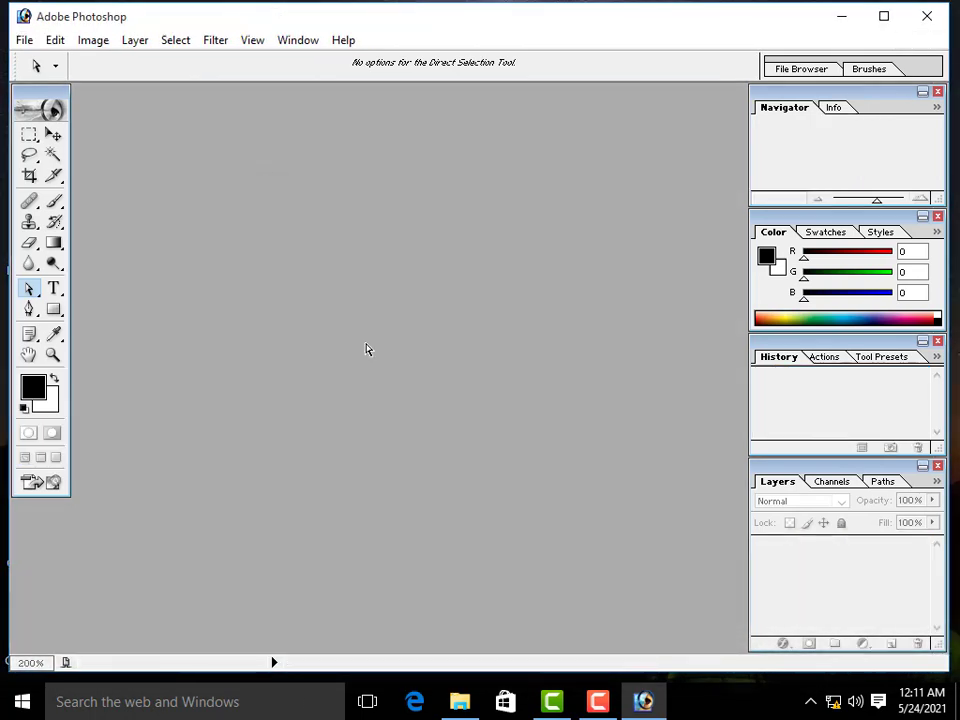
Step: Open the admission1 image from the Logos folder inside Backup files and maximize its document window
{"action": "double_click", "coordinate": [356, 217]}
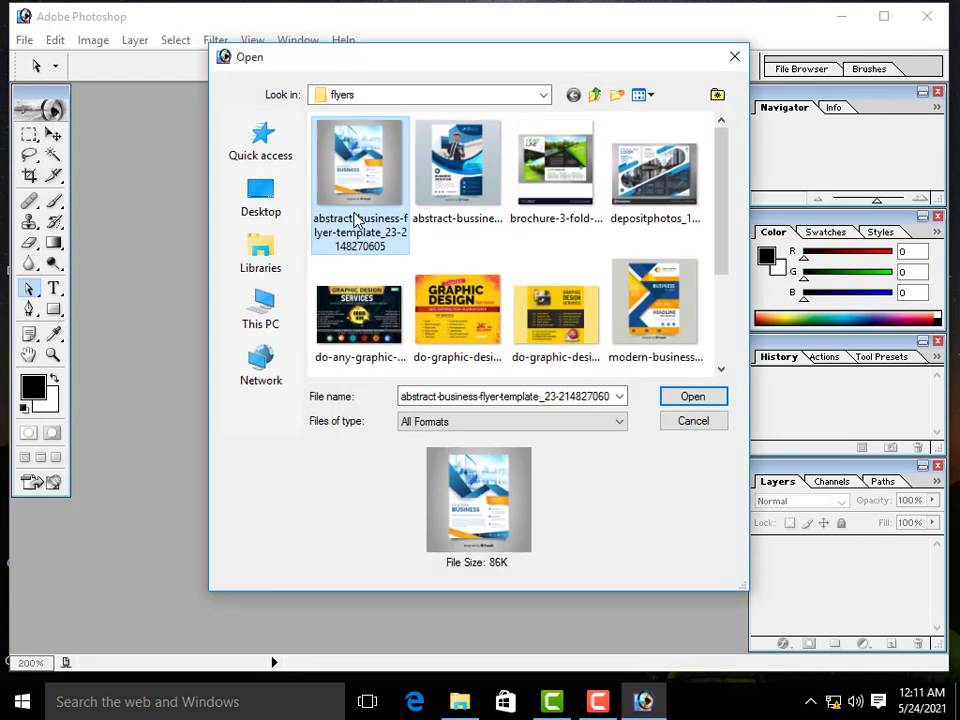
{"action": "scroll", "coordinate": [506, 315], "scroll_direction": "down", "scroll_amount": 3}
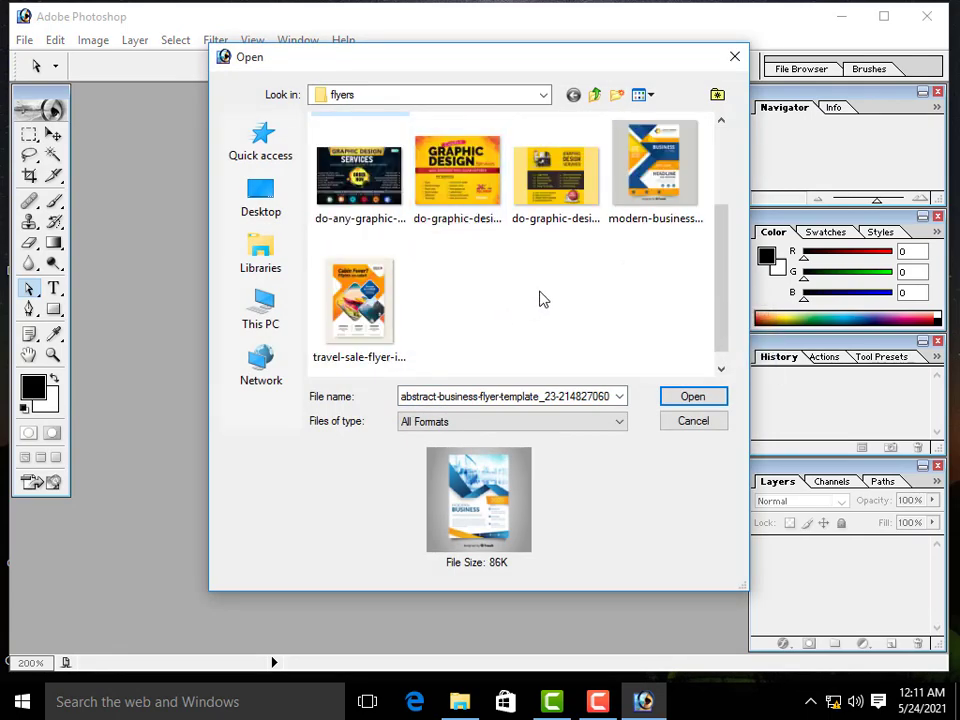
{"action": "scroll", "coordinate": [563, 292], "scroll_direction": "up", "scroll_amount": 3}
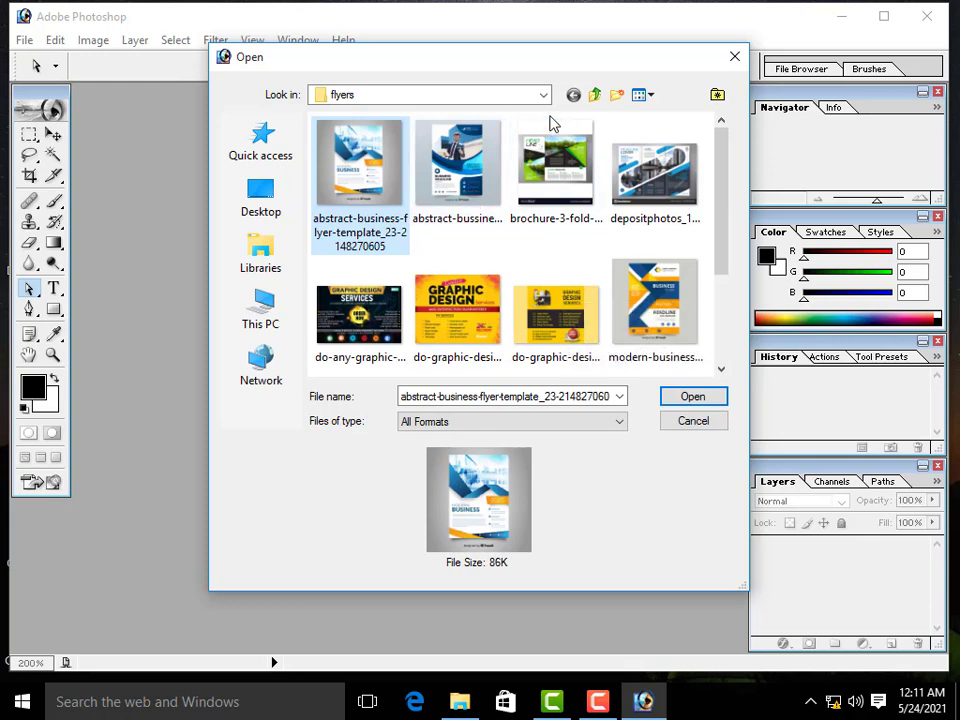
{"action": "left_click", "coordinate": [595, 95]}
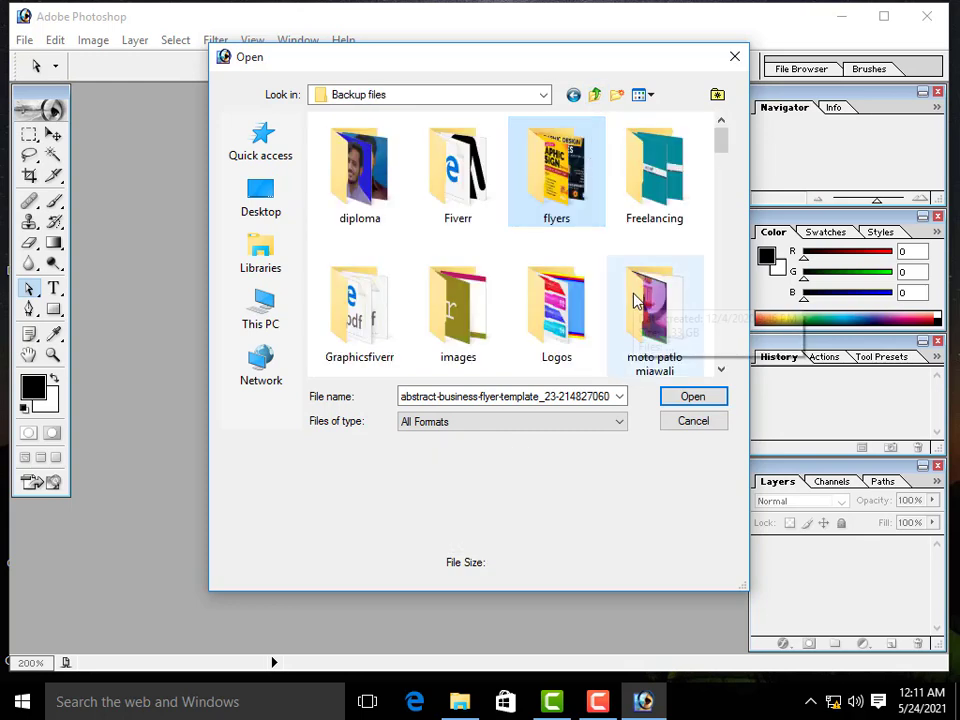
{"action": "scroll", "coordinate": [585, 303], "scroll_direction": "down", "scroll_amount": 3}
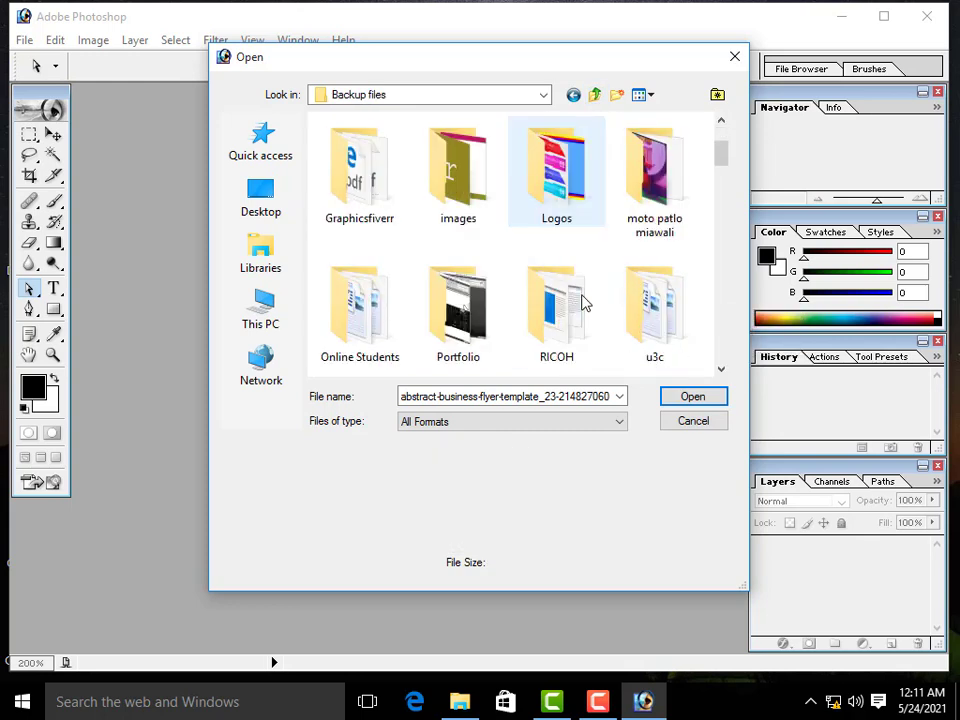
{"action": "double_click", "coordinate": [570, 215]}
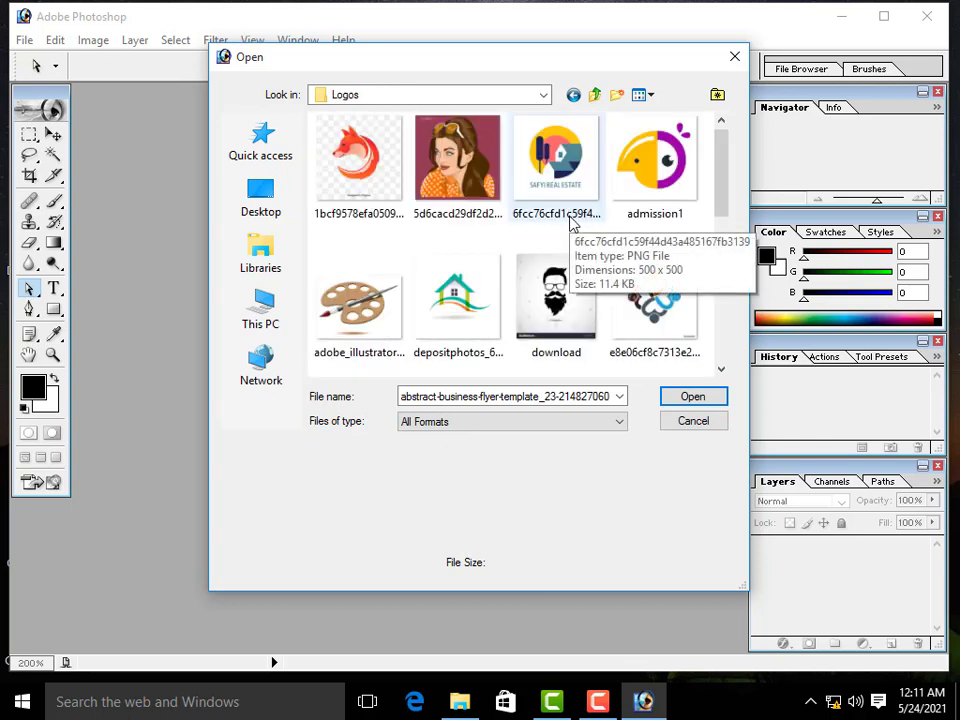
{"action": "left_click", "coordinate": [655, 170]}
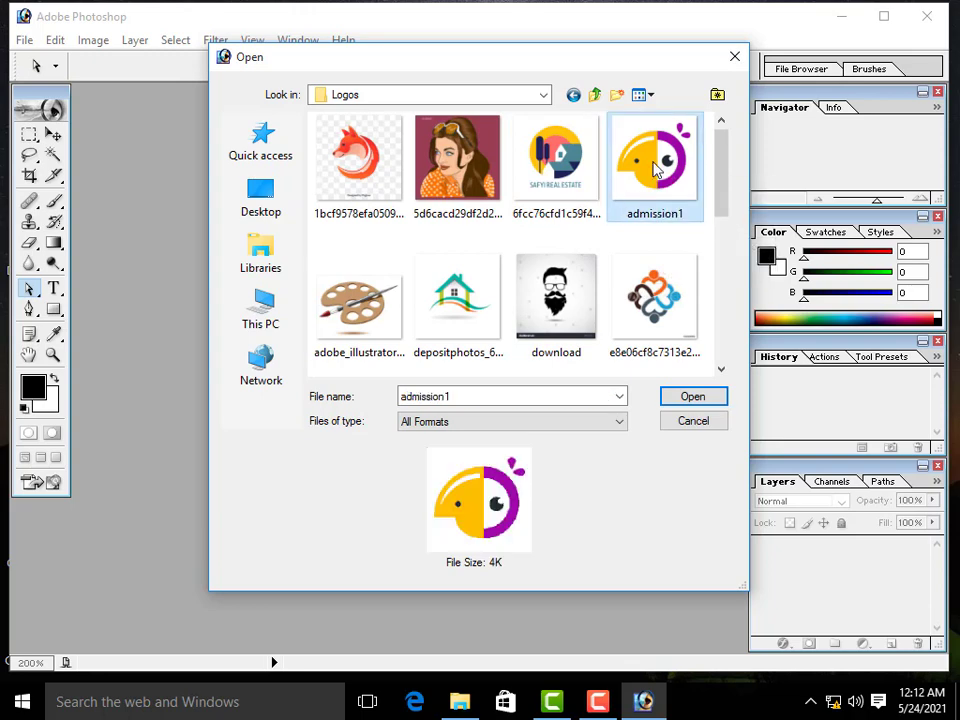
{"action": "left_click", "coordinate": [693, 397]}
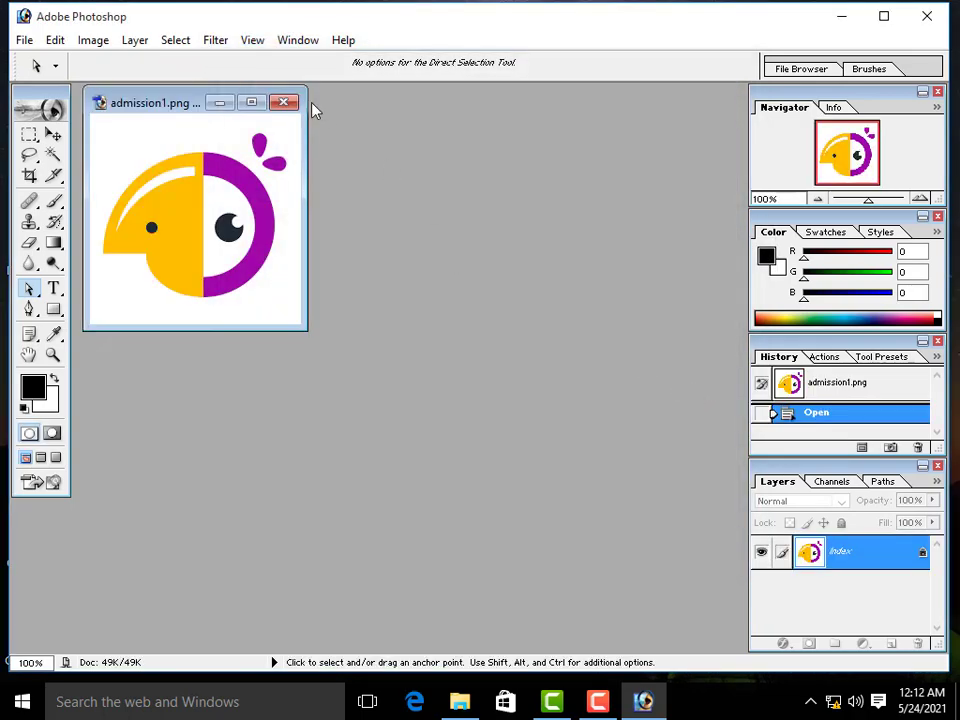
{"action": "left_click", "coordinate": [251, 103]}
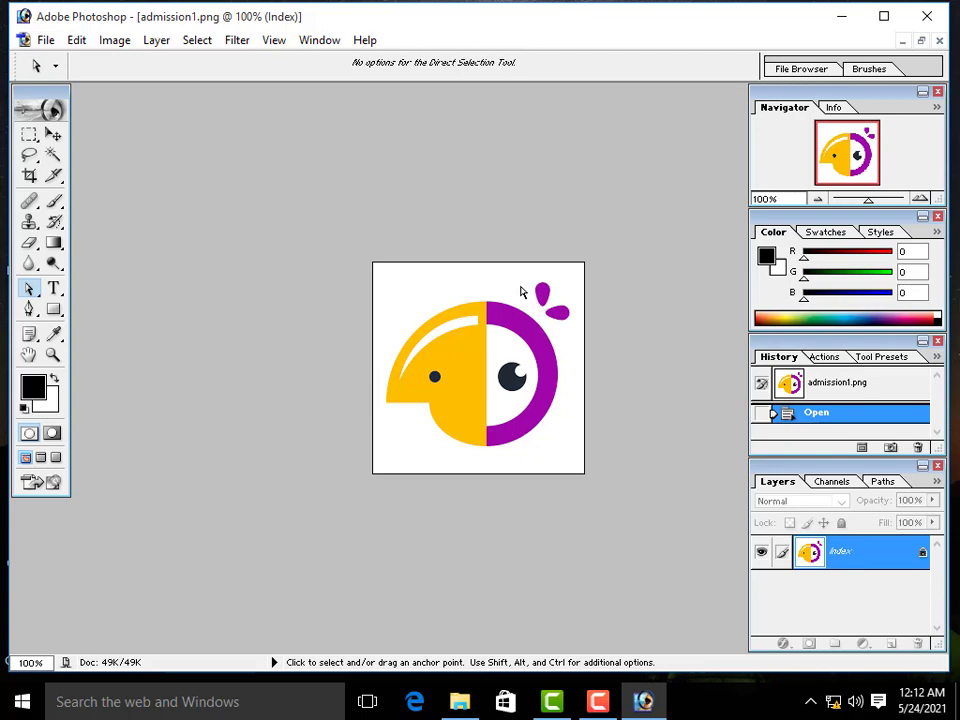
Step: Convert the logo image to RGB Color mode and turn its background into an editable layer named Layer 0
{"action": "left_click", "coordinate": [106, 45]}
{"action": "mouse_move", "coordinate": [131, 60]}
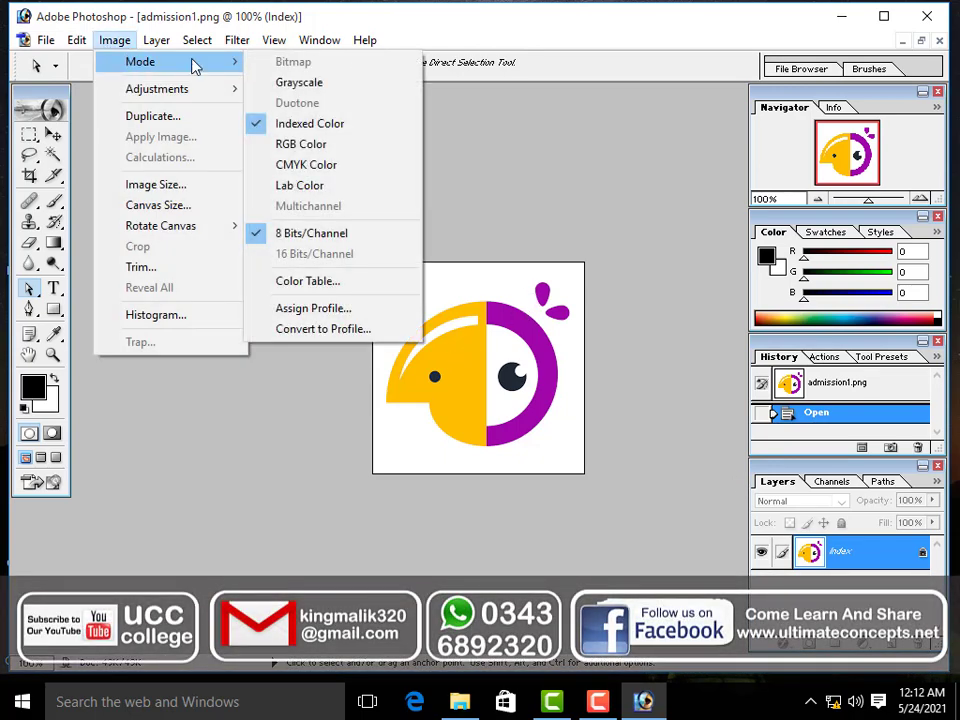
{"action": "left_click", "coordinate": [344, 146]}
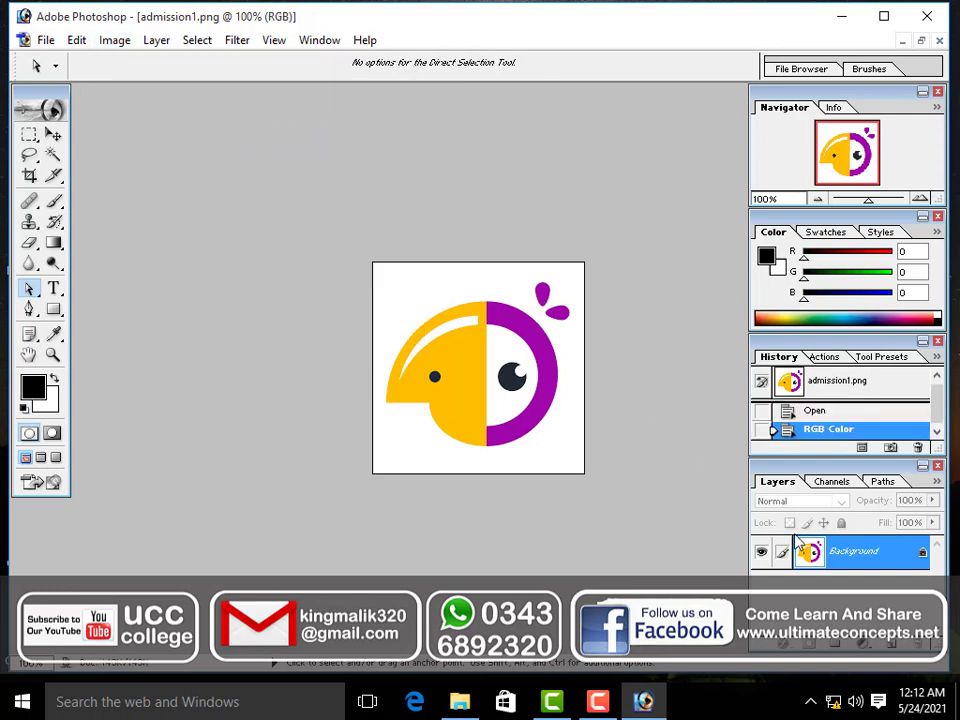
{"action": "double_click", "coordinate": [850, 553]}
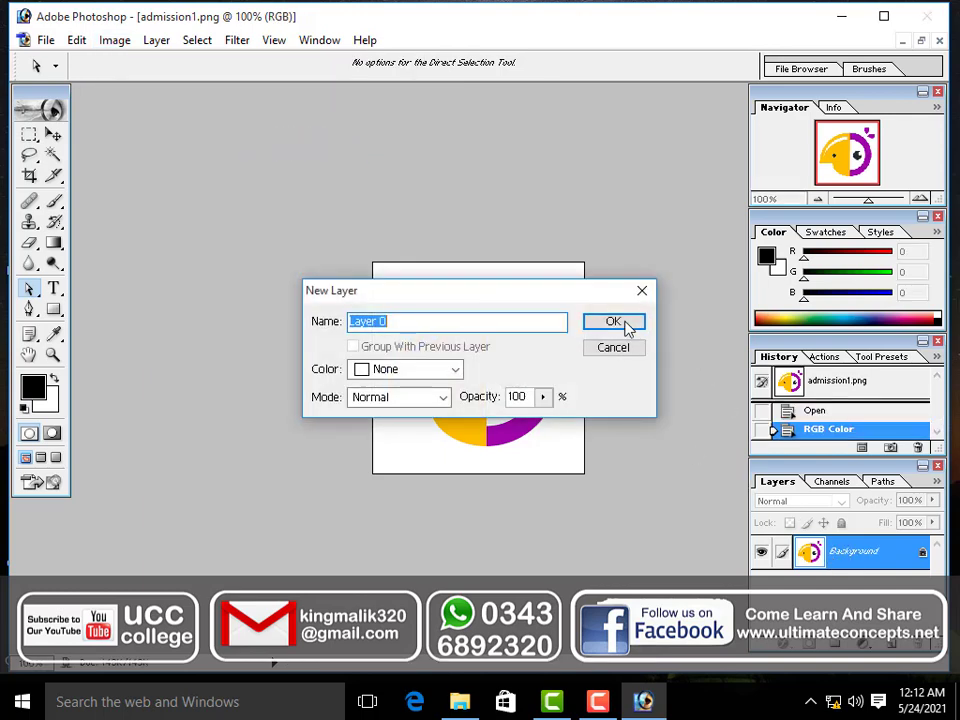
{"action": "left_click", "coordinate": [625, 322]}
{"action": "scroll", "coordinate": [531, 351], "scroll_direction": "down", "scroll_amount": 1}
{"action": "scroll", "coordinate": [531, 351], "scroll_direction": "up", "scroll_amount": 1}
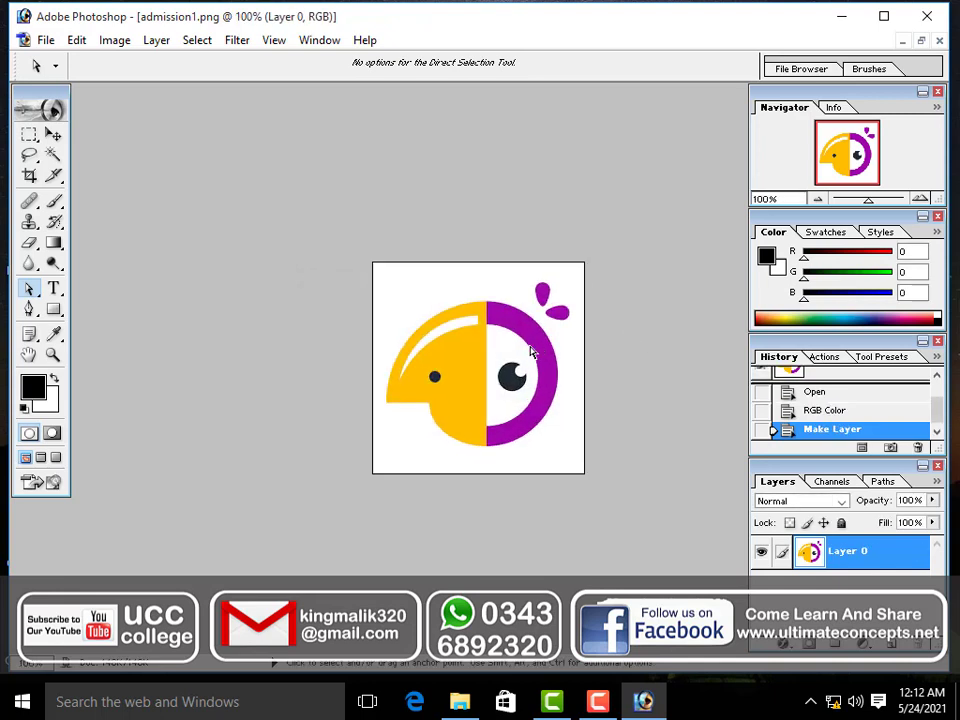
Step: Start a shape layer with the Pen tool, placing three anchor points from the logo's top centre along the yellow head's edge
{"action": "scroll", "coordinate": [531, 351], "scroll_direction": "up", "scroll_amount": 4}
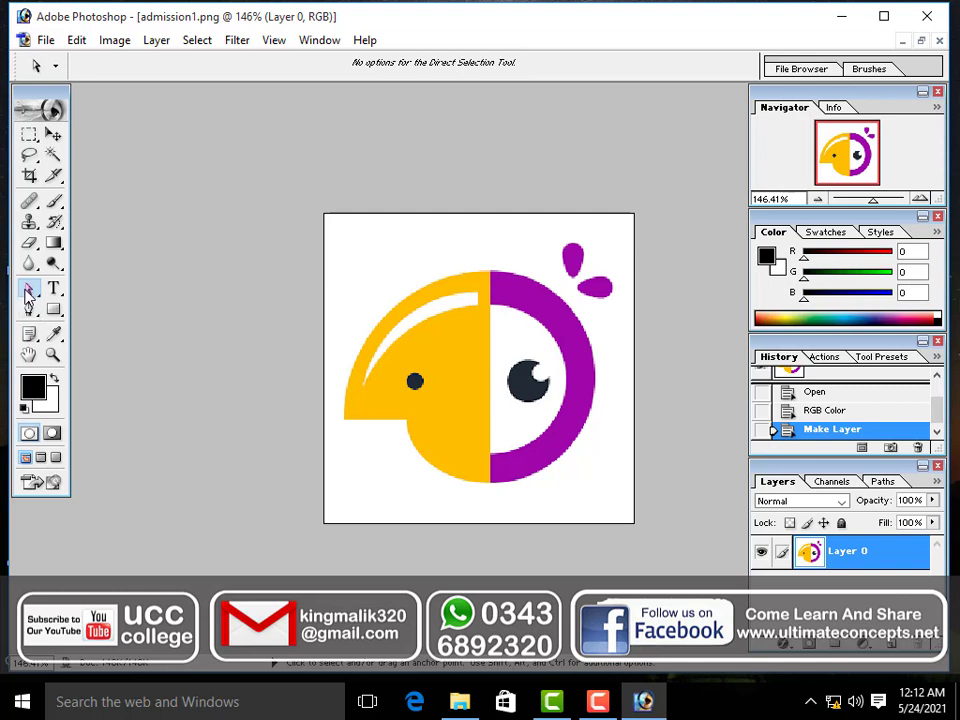
{"action": "left_click_drag", "start_coordinate": [30, 309], "coordinate": [53, 318]}
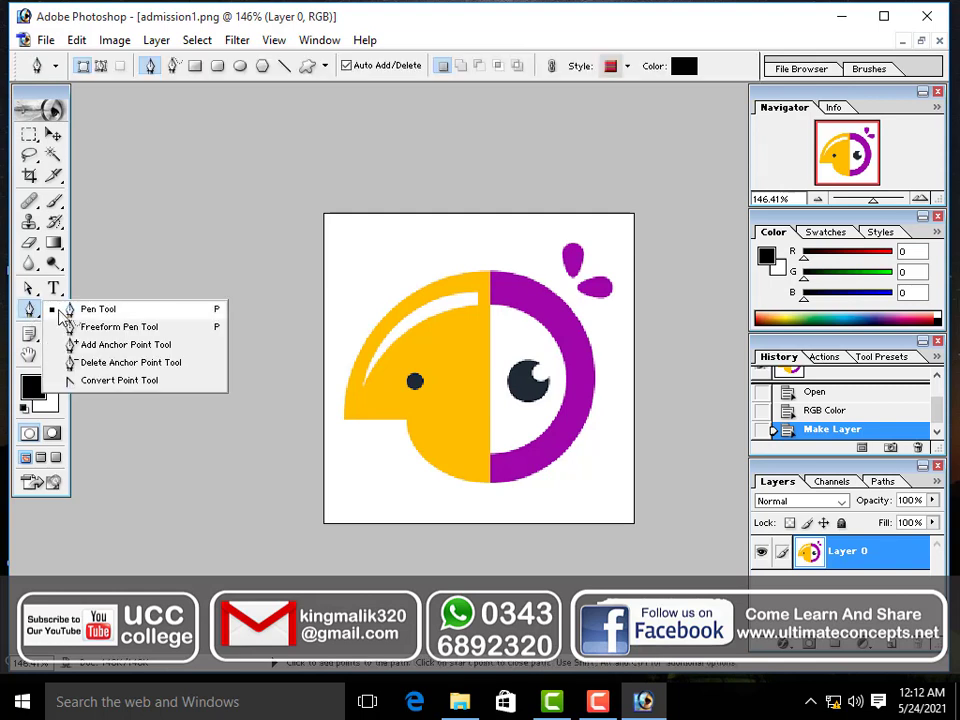
{"action": "left_click", "coordinate": [66, 312]}
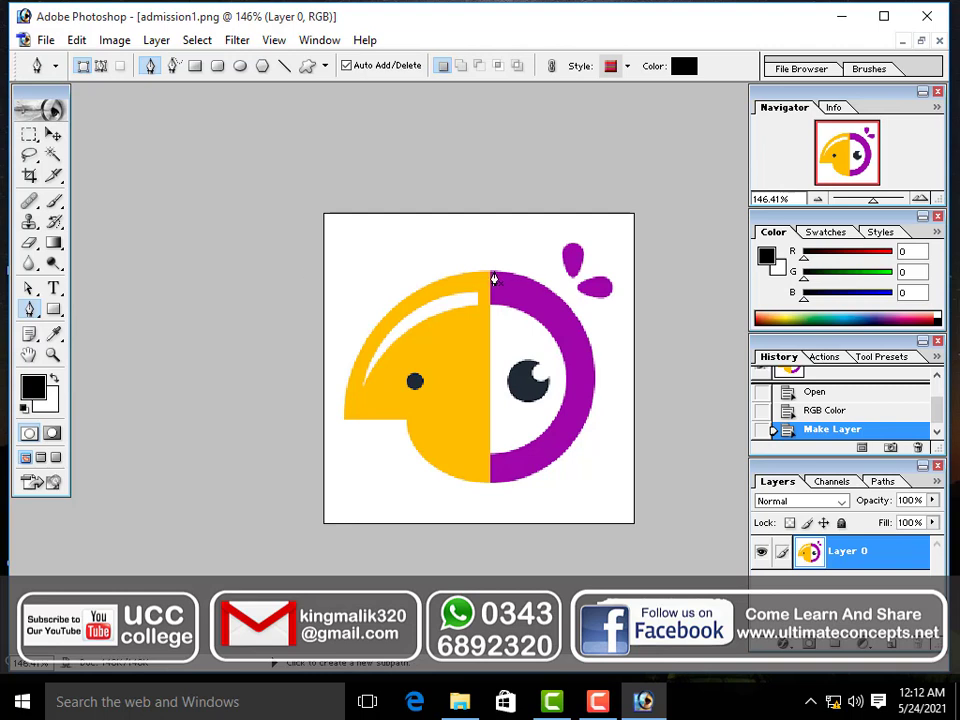
{"action": "left_click", "coordinate": [491, 272]}
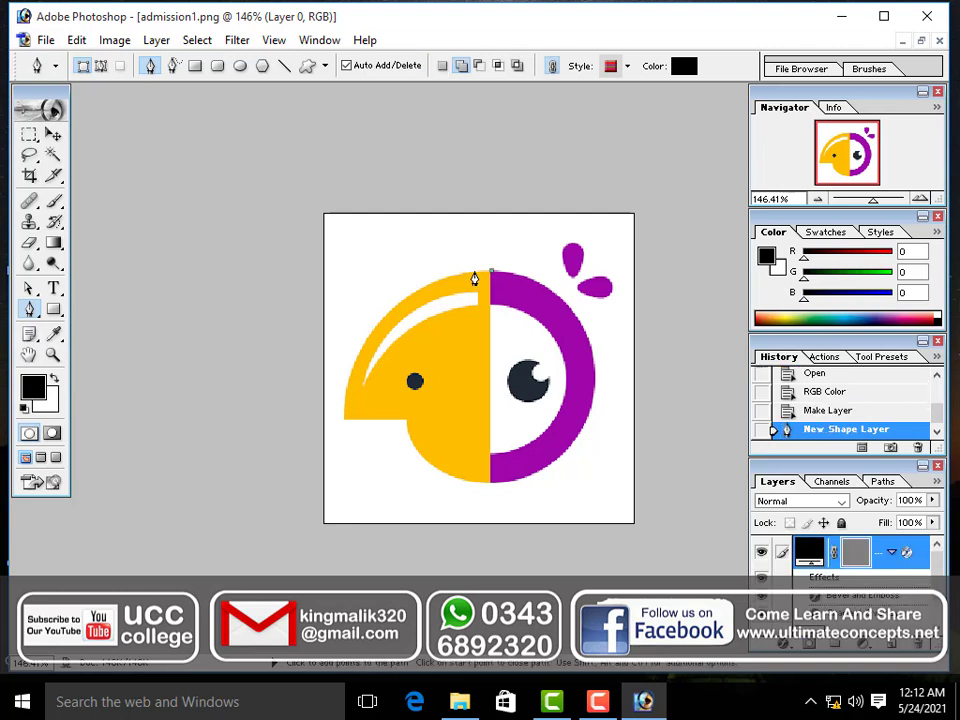
{"action": "left_click", "coordinate": [471, 272]}
{"action": "left_click", "coordinate": [455, 273]}
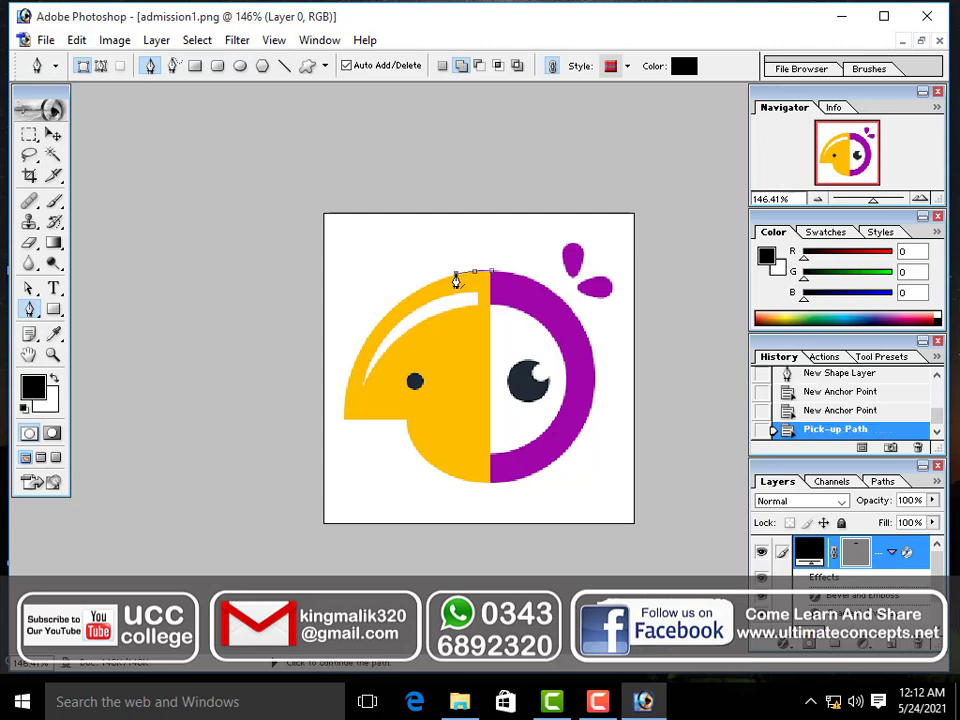
Step: Try adding one more anchor point to the shape outline on the yellow head's upper edge, and undo it
{"action": "scroll", "coordinate": [444, 289], "scroll_direction": "up", "scroll_amount": 4}
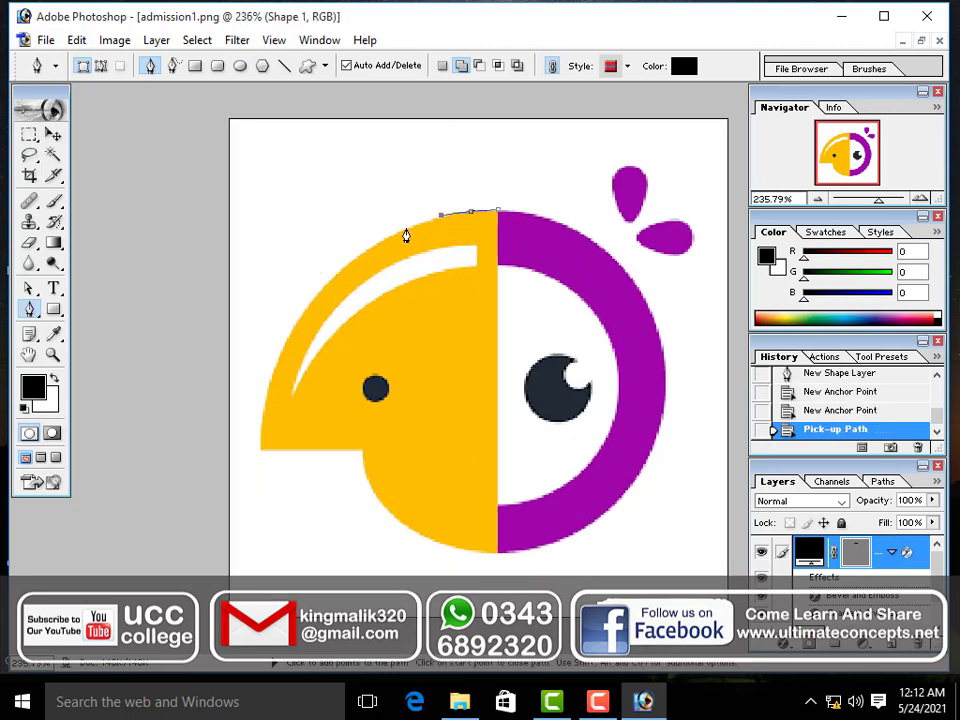
{"action": "left_click", "coordinate": [405, 228]}
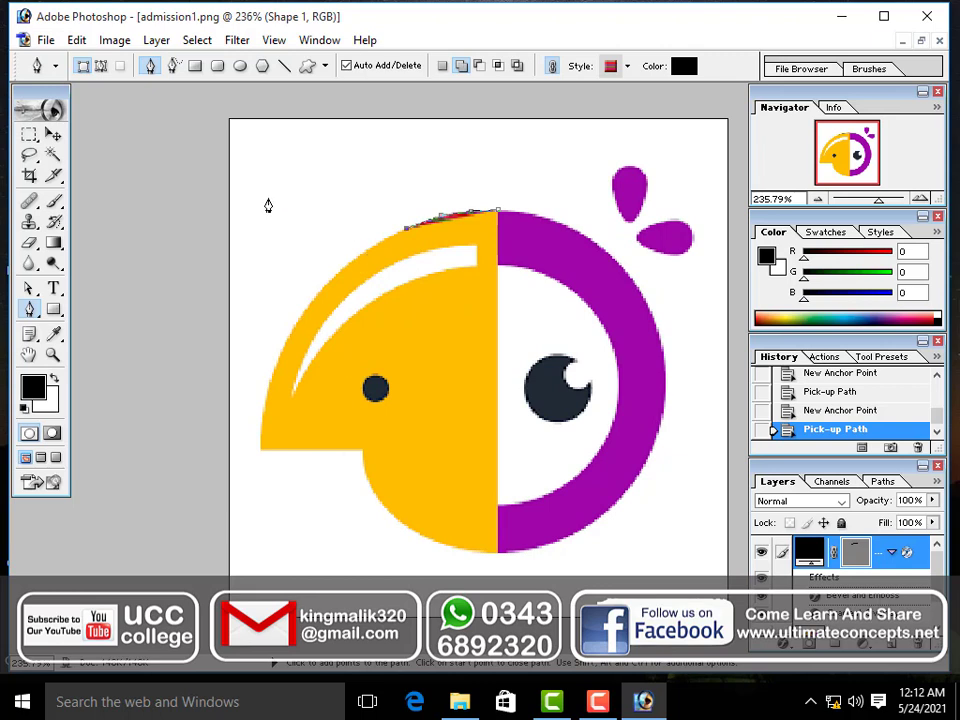
{"action": "left_click", "coordinate": [101, 66]}
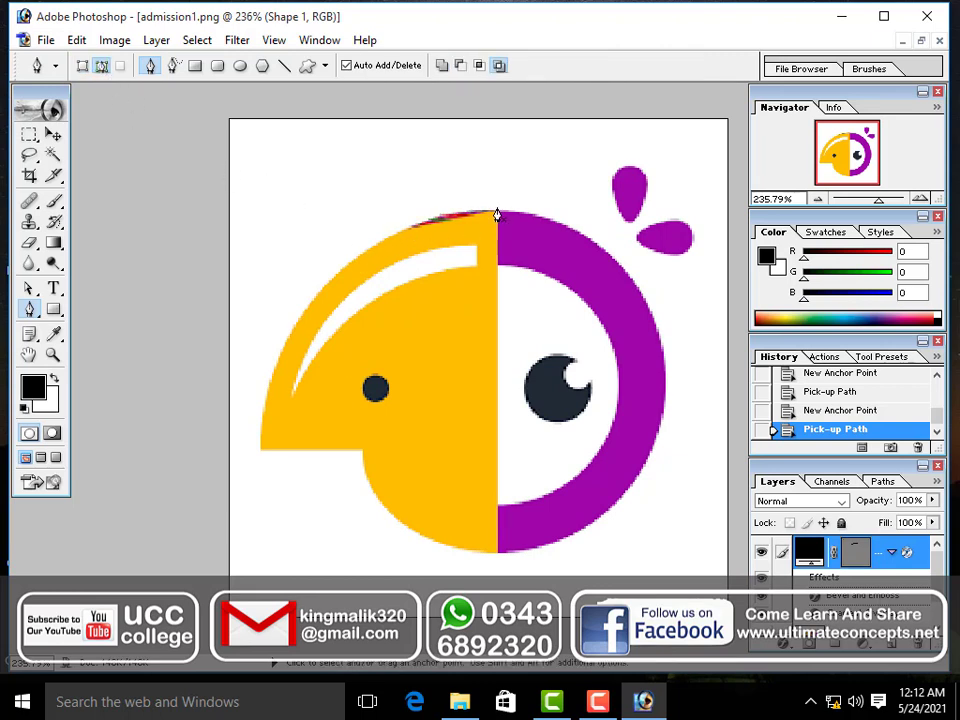
{"action": "key", "text": "ctrl+alt+z"}
{"action": "key", "text": "ctrl+alt+z"}
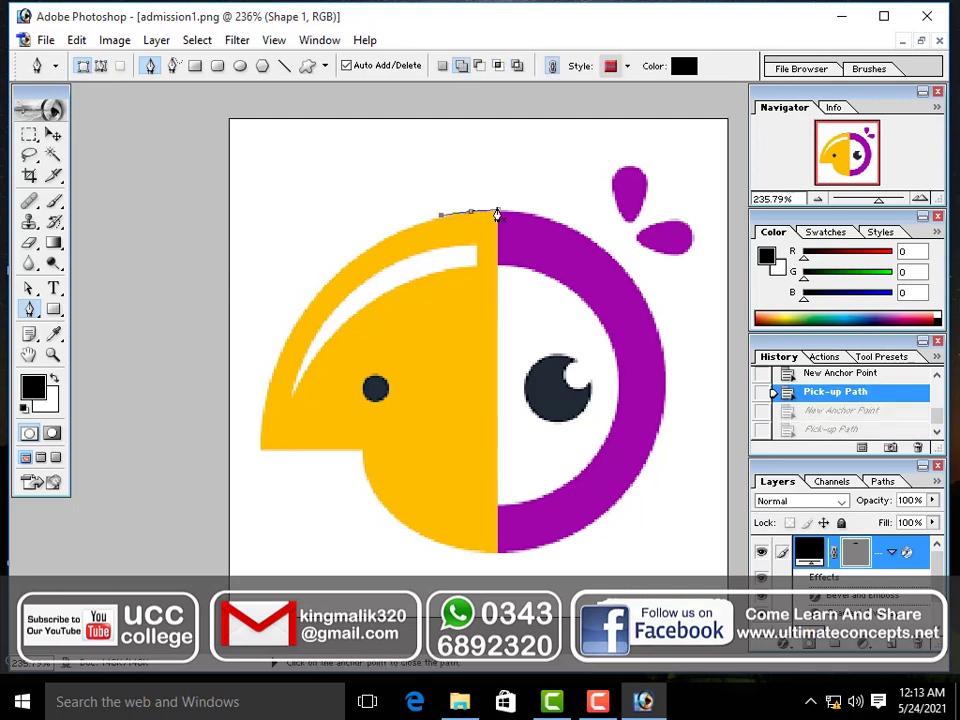
Step: Set the Pen tool to draw paths and trace the yellow head's curved outer edge from the top centre to the beak tip
{"action": "left_click", "coordinate": [100, 65]}
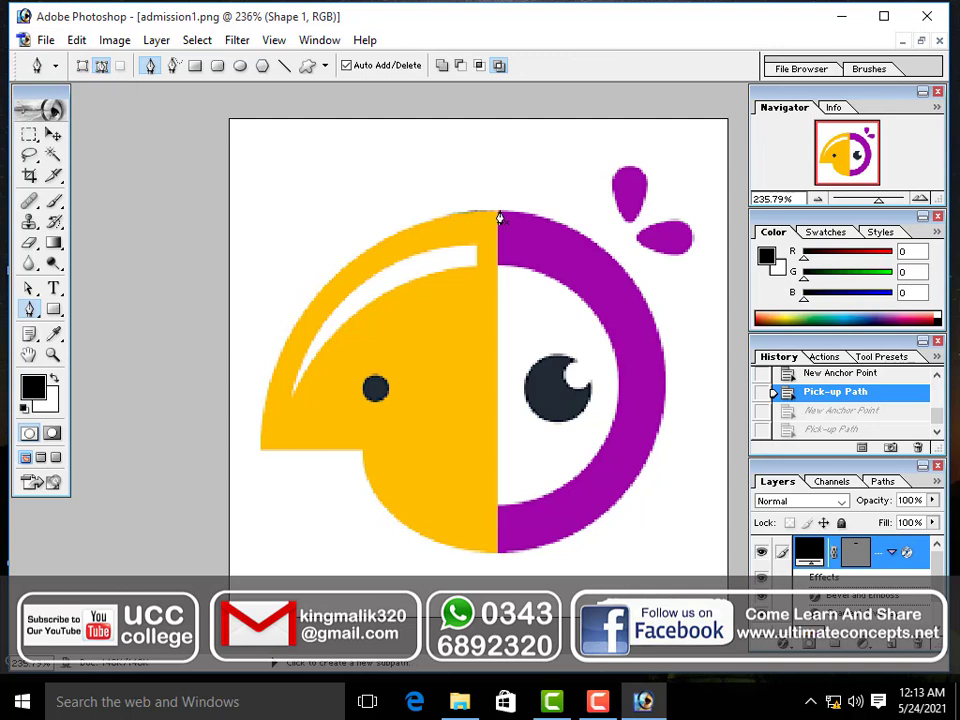
{"action": "left_click", "coordinate": [499, 214]}
{"action": "left_click", "coordinate": [481, 213]}
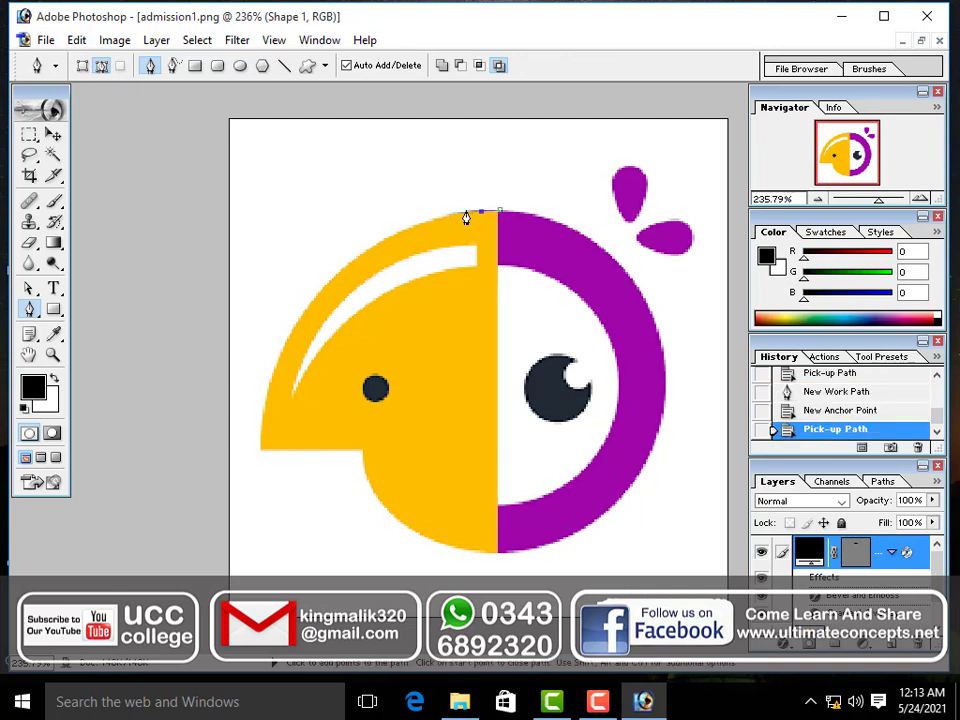
{"action": "left_click", "coordinate": [439, 218]}
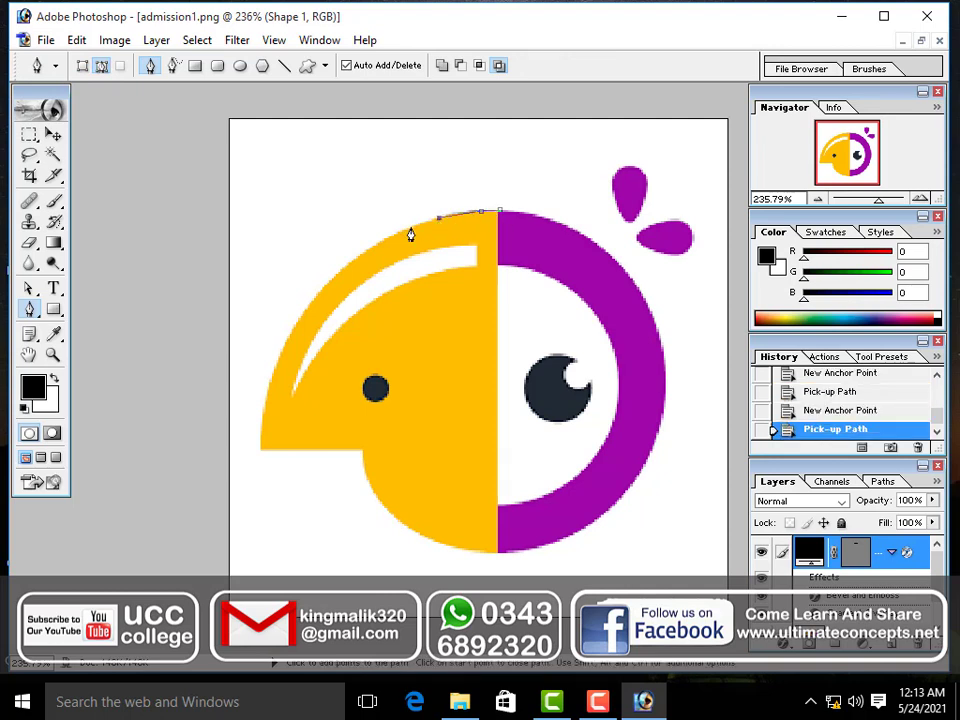
{"action": "left_click", "coordinate": [405, 229]}
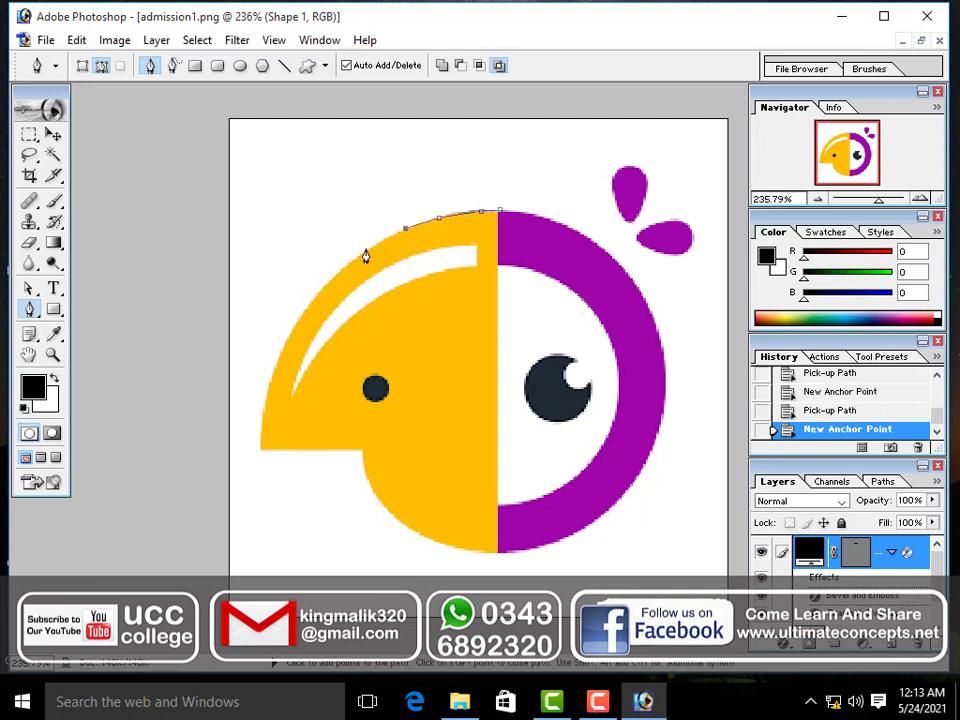
{"action": "left_click", "coordinate": [364, 252]}
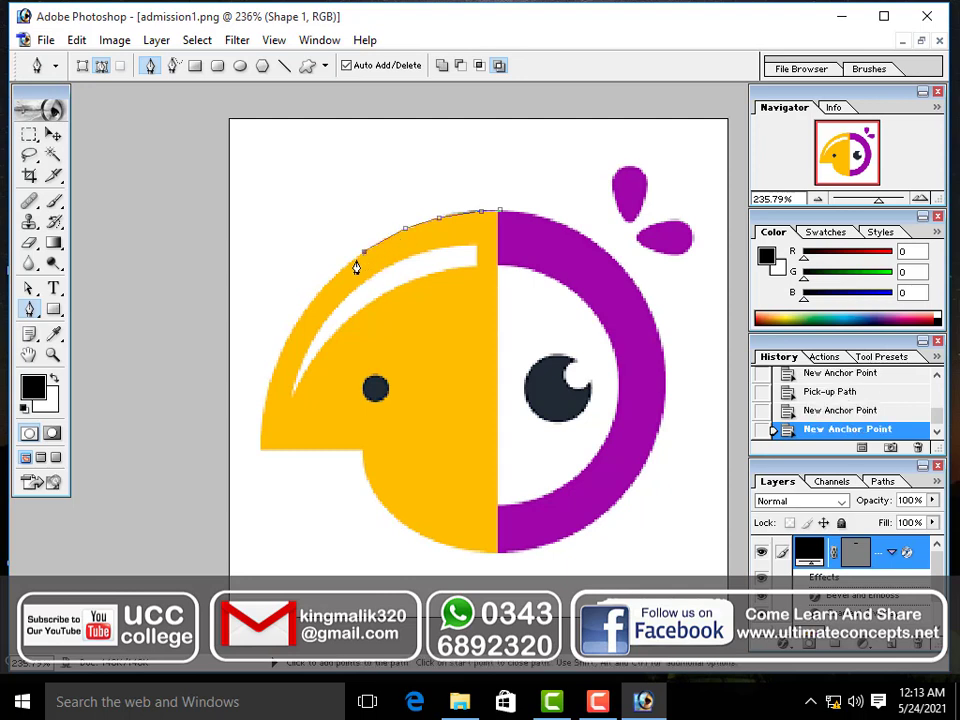
{"action": "left_click", "coordinate": [330, 281]}
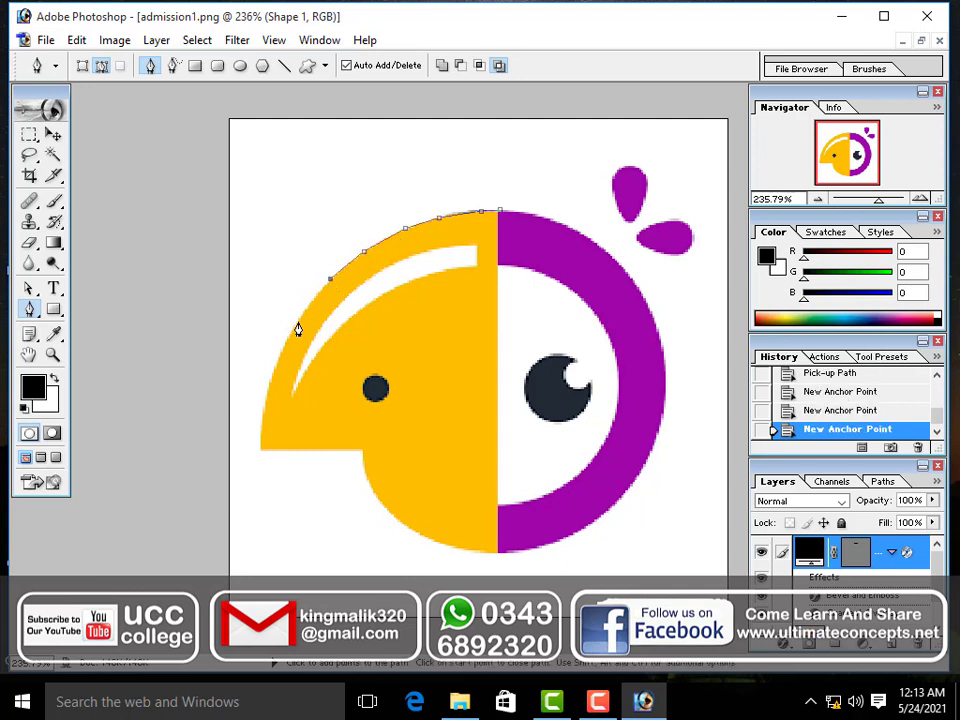
{"action": "left_click", "coordinate": [298, 322]}
{"action": "left_click", "coordinate": [277, 363]}
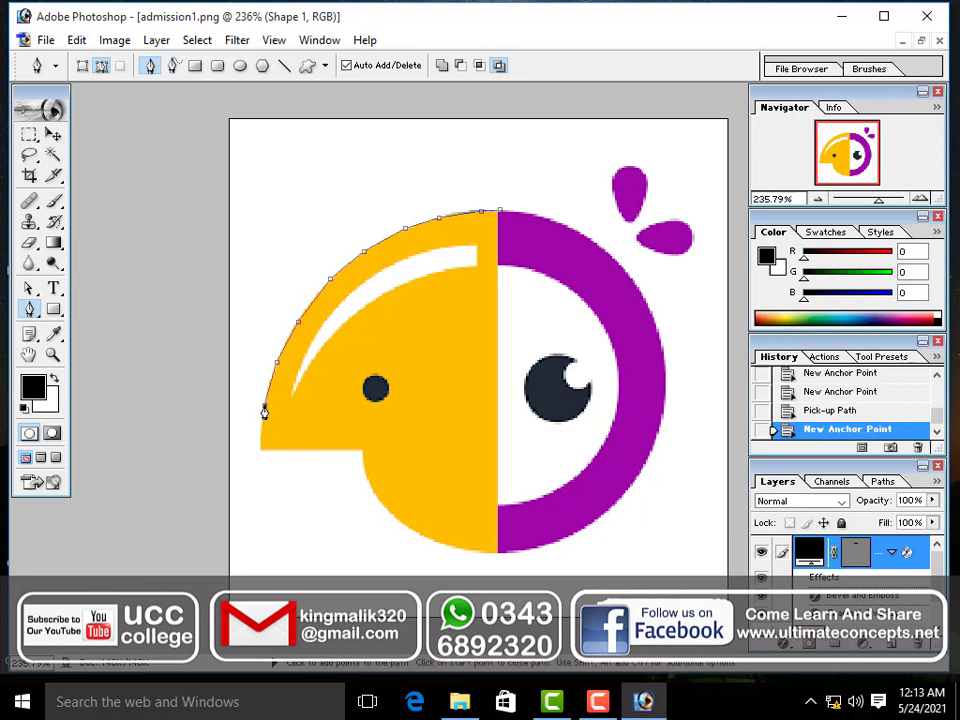
{"action": "left_click", "coordinate": [264, 406]}
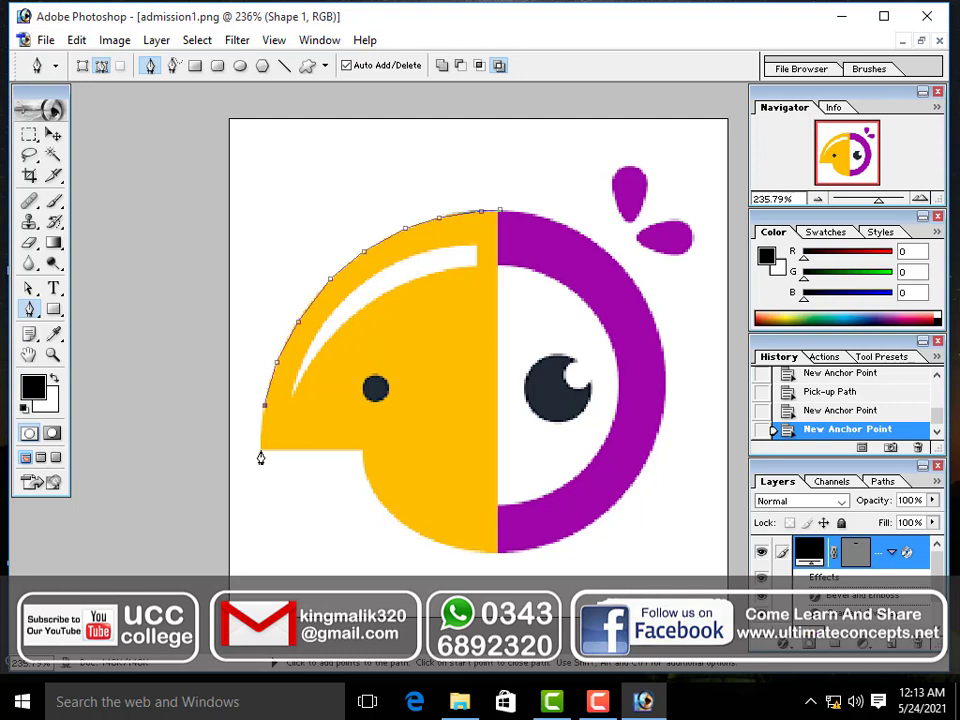
{"action": "left_click", "coordinate": [260, 449]}
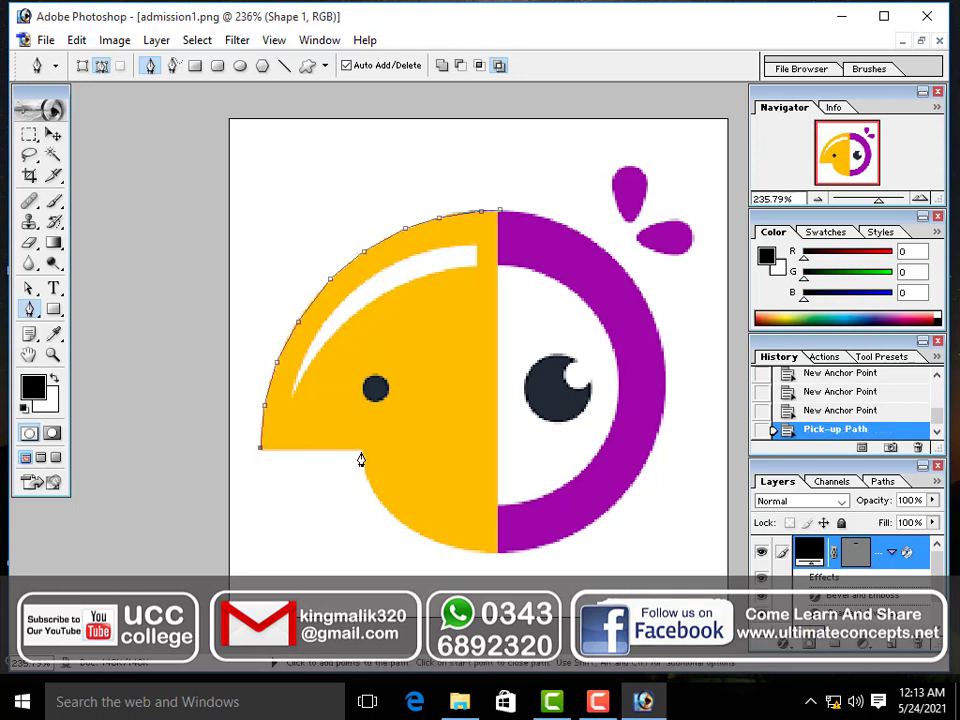
Step: Continue the path along the beak's underside and around the throat curve to the logo's bottom centre
{"action": "left_click", "coordinate": [362, 452]}
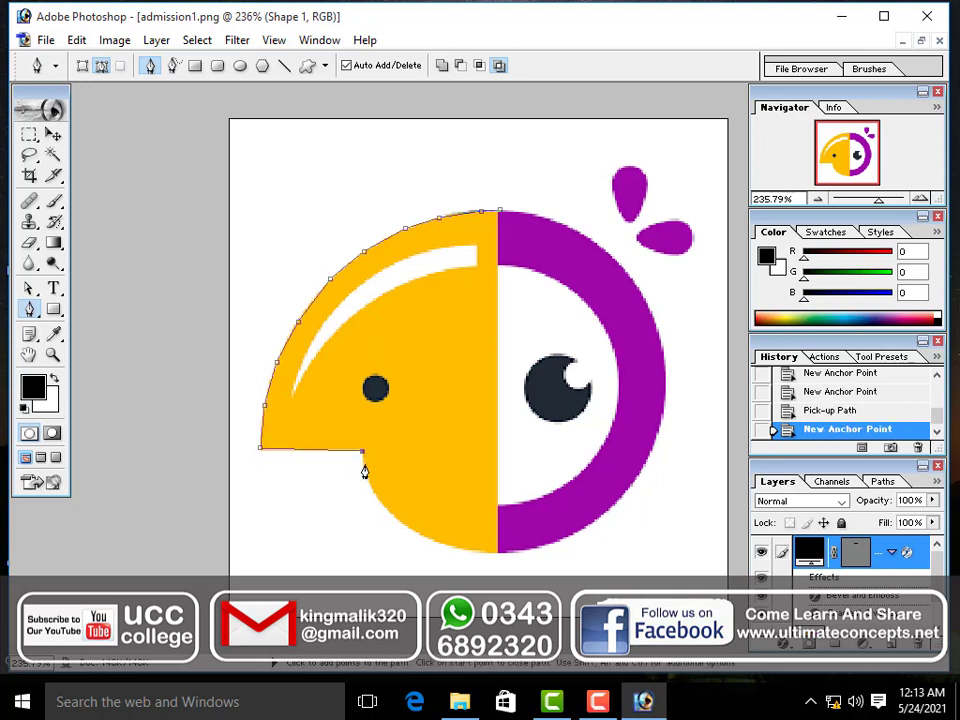
{"action": "left_click", "coordinate": [363, 464]}
{"action": "scroll", "coordinate": [377, 478], "scroll_direction": "up", "scroll_amount": 2}
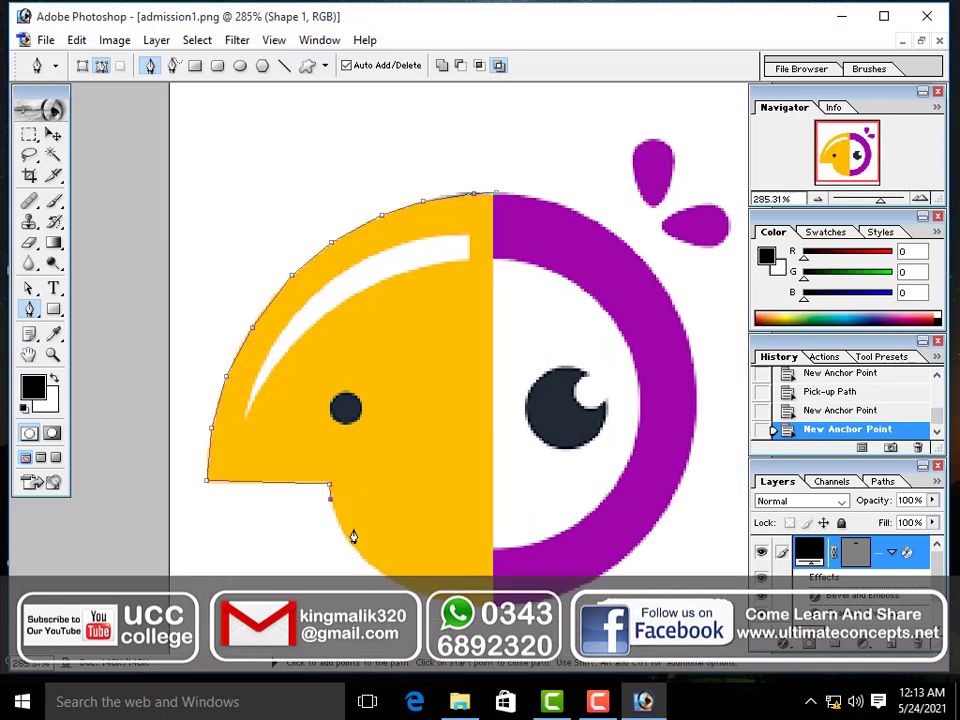
{"action": "scroll", "coordinate": [353, 527], "scroll_direction": "down", "scroll_amount": 1}
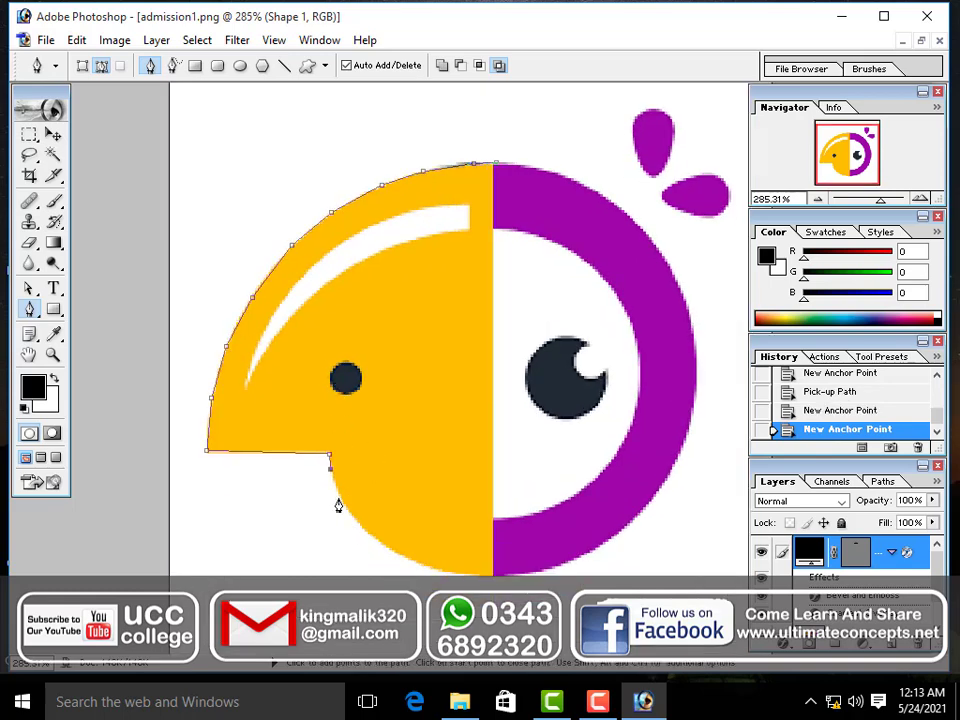
{"action": "left_click", "coordinate": [334, 479]}
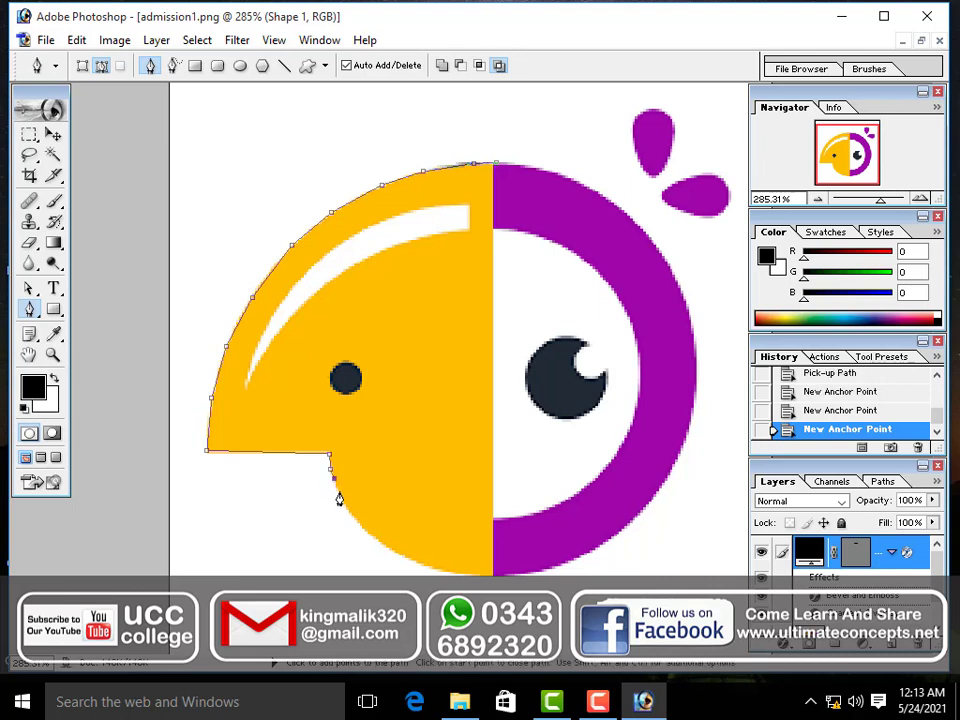
{"action": "left_click", "coordinate": [338, 494]}
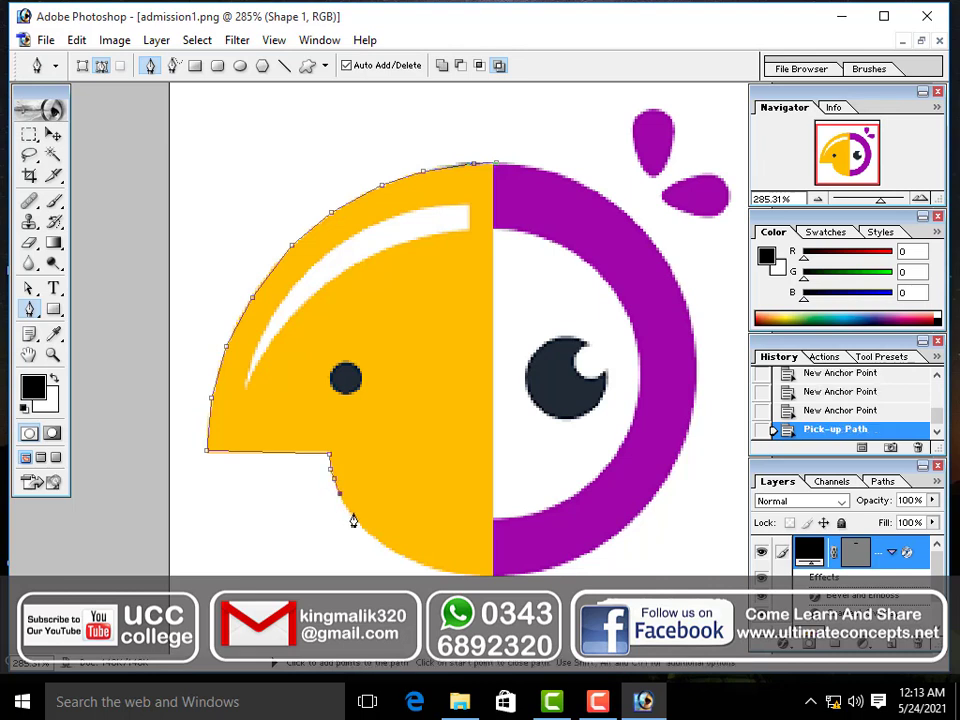
{"action": "left_click", "coordinate": [350, 520]}
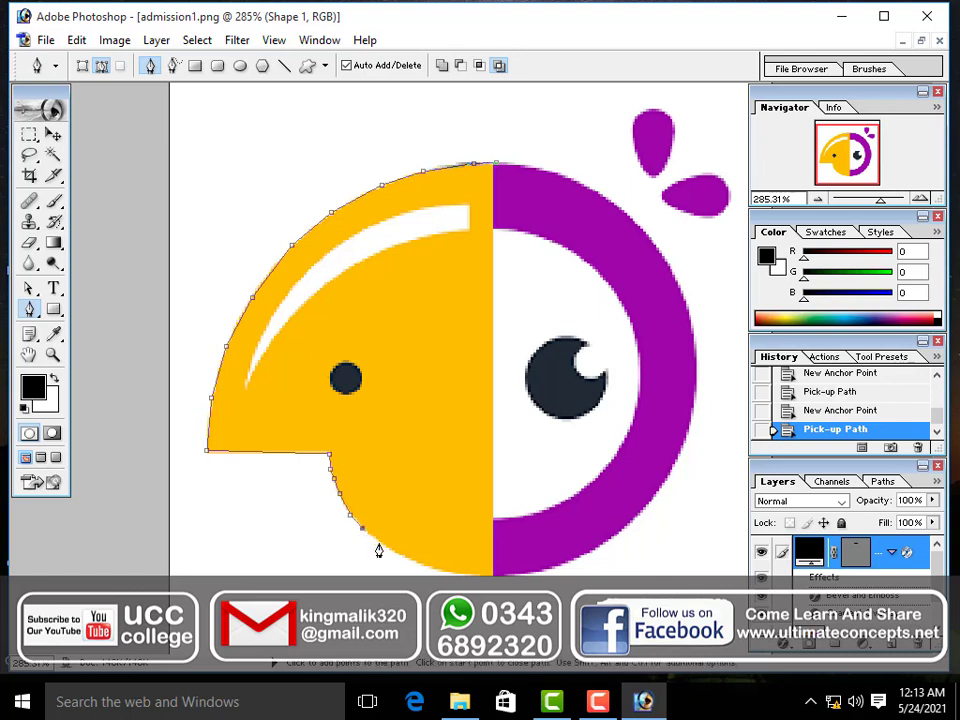
{"action": "left_click", "coordinate": [378, 545]}
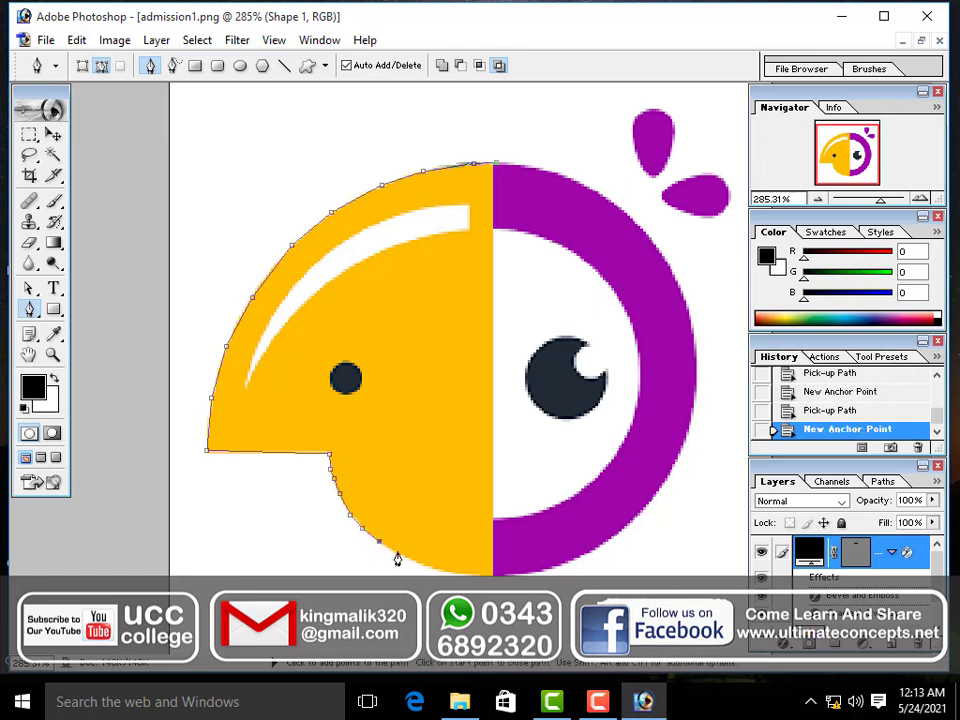
{"action": "left_click", "coordinate": [396, 555]}
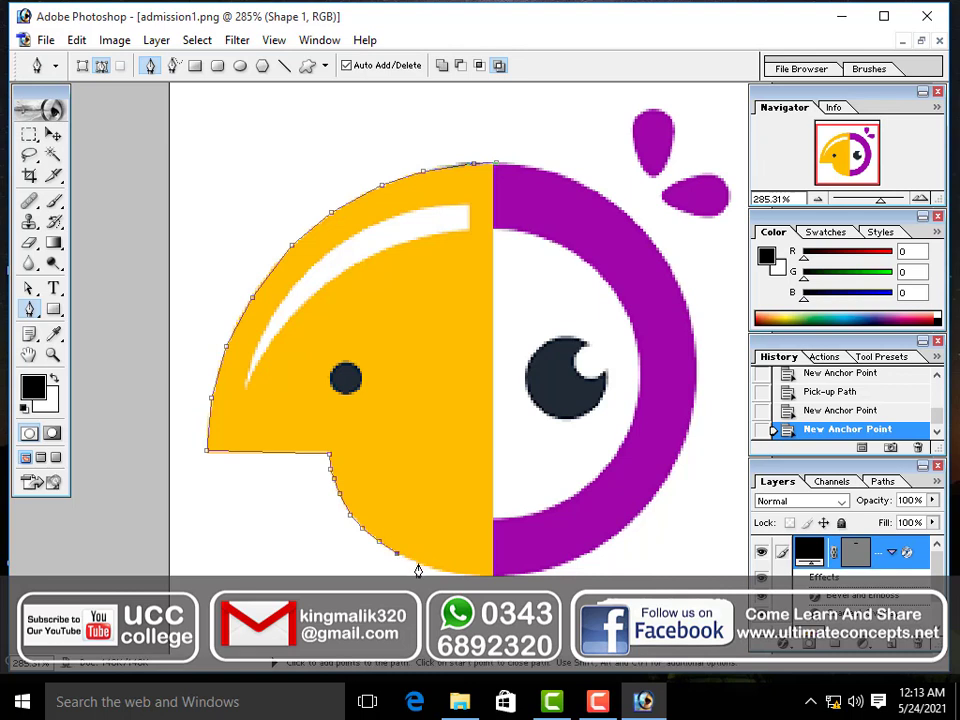
{"action": "left_click", "coordinate": [418, 568]}
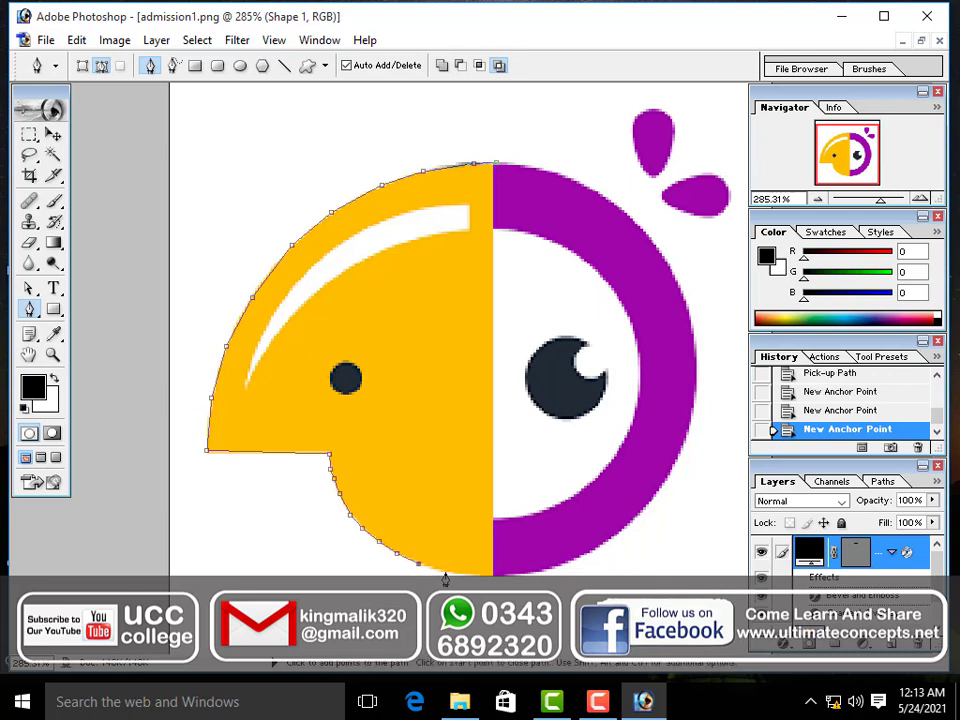
{"action": "left_click", "coordinate": [445, 572]}
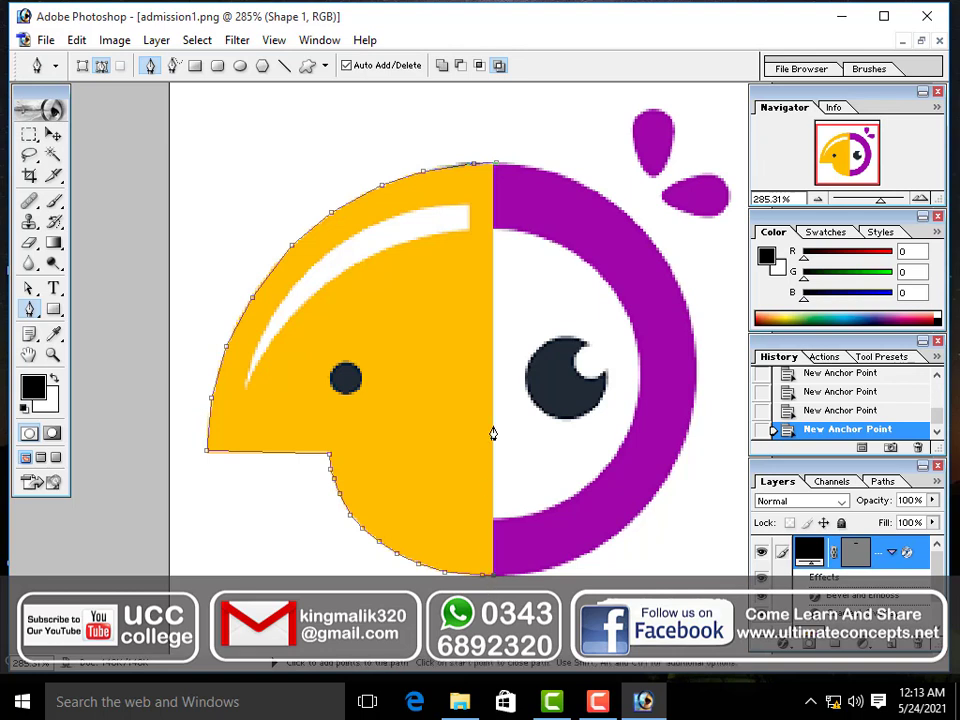
Step: Close the head path at the logo's top centre and undo the stray path component
{"action": "left_click", "coordinate": [492, 172]}
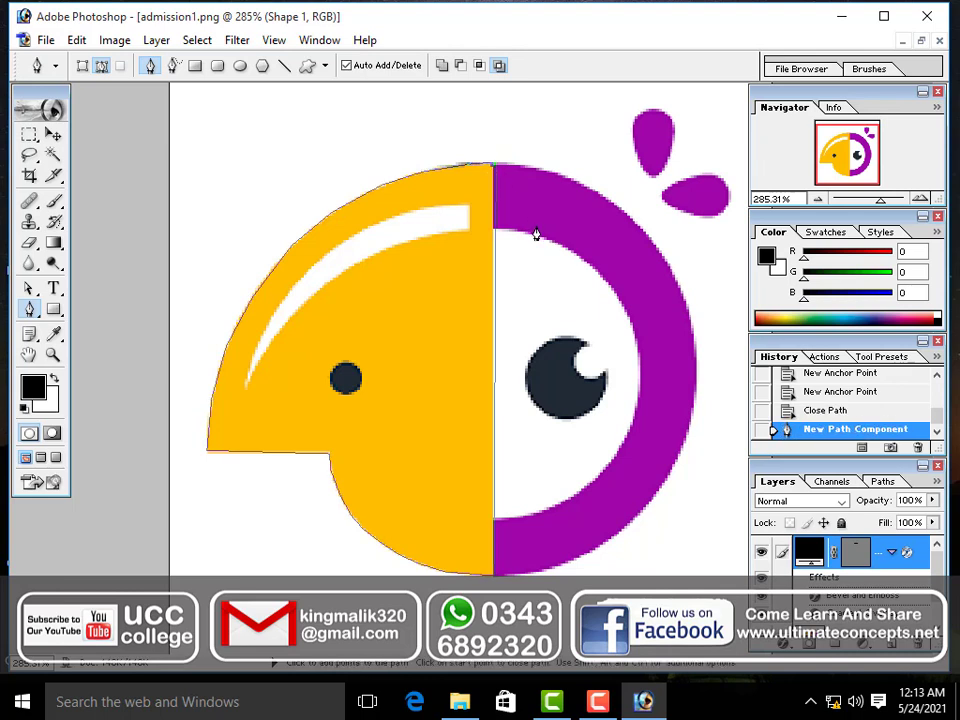
{"action": "key", "text": "Return"}
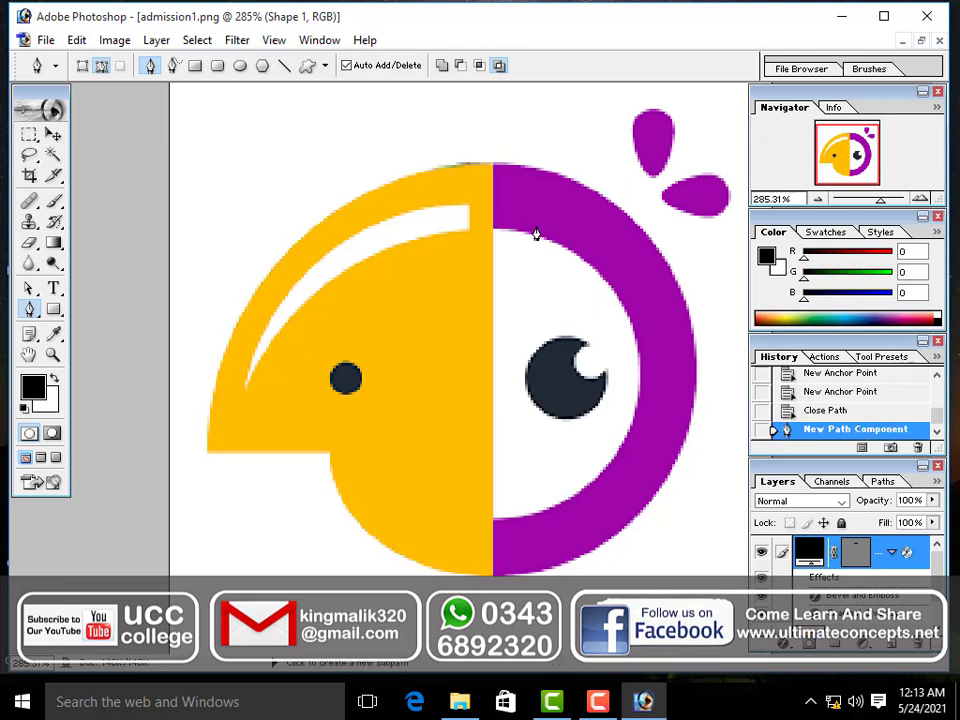
{"action": "key", "text": "ctrl+z"}
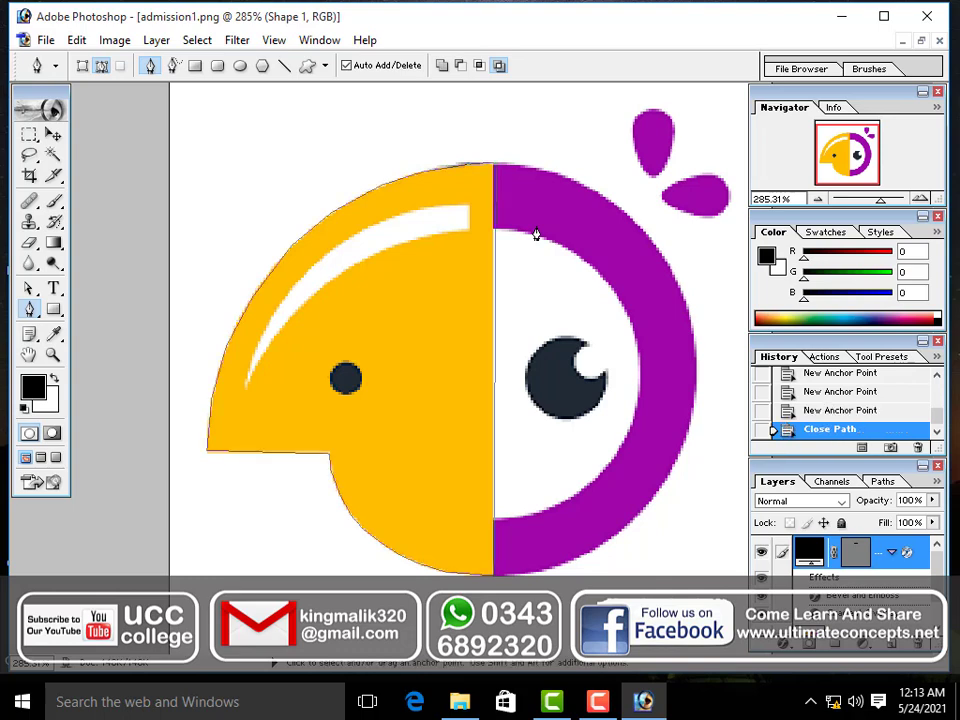
Step: Make a new anti-aliased selection from the closed head path with a 2-pixel feather radius
{"action": "right_click", "coordinate": [461, 224]}
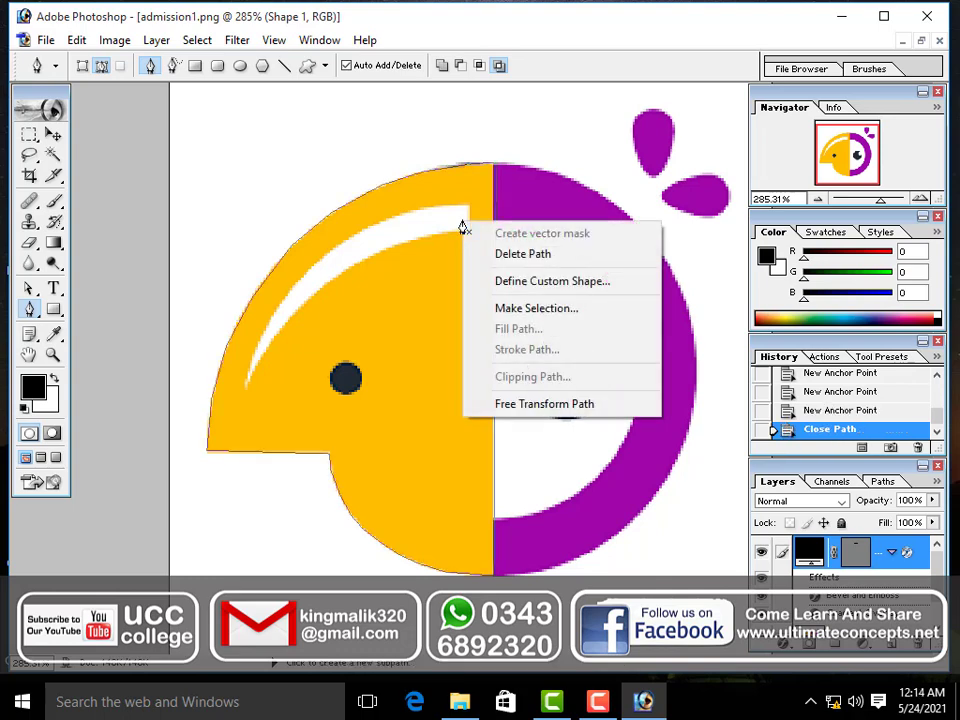
{"action": "left_click", "coordinate": [530, 309]}
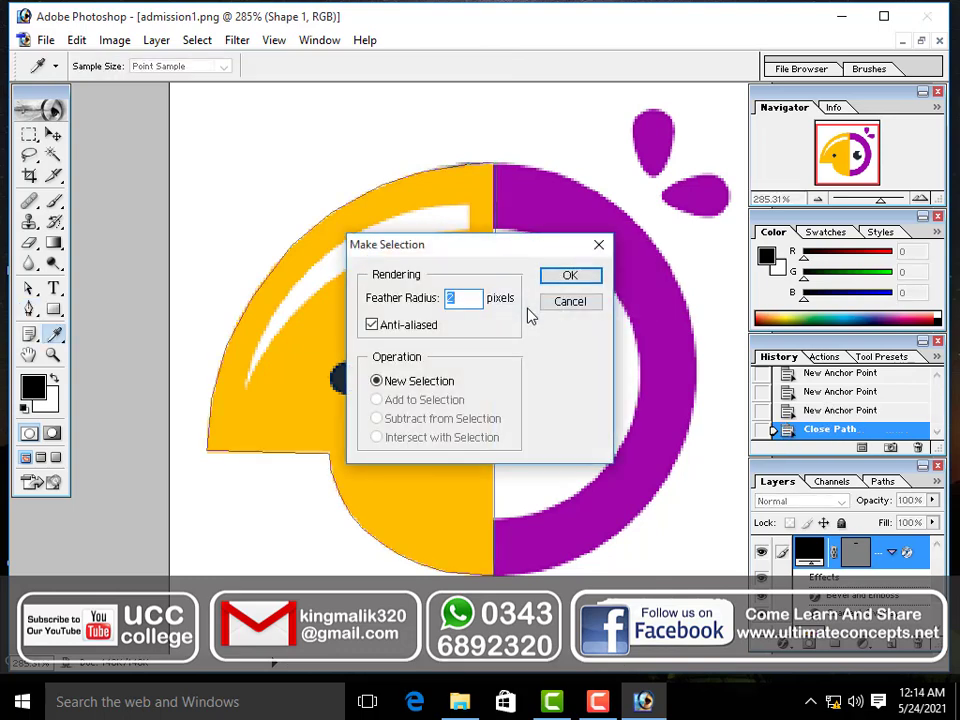
{"action": "left_click", "coordinate": [569, 276]}
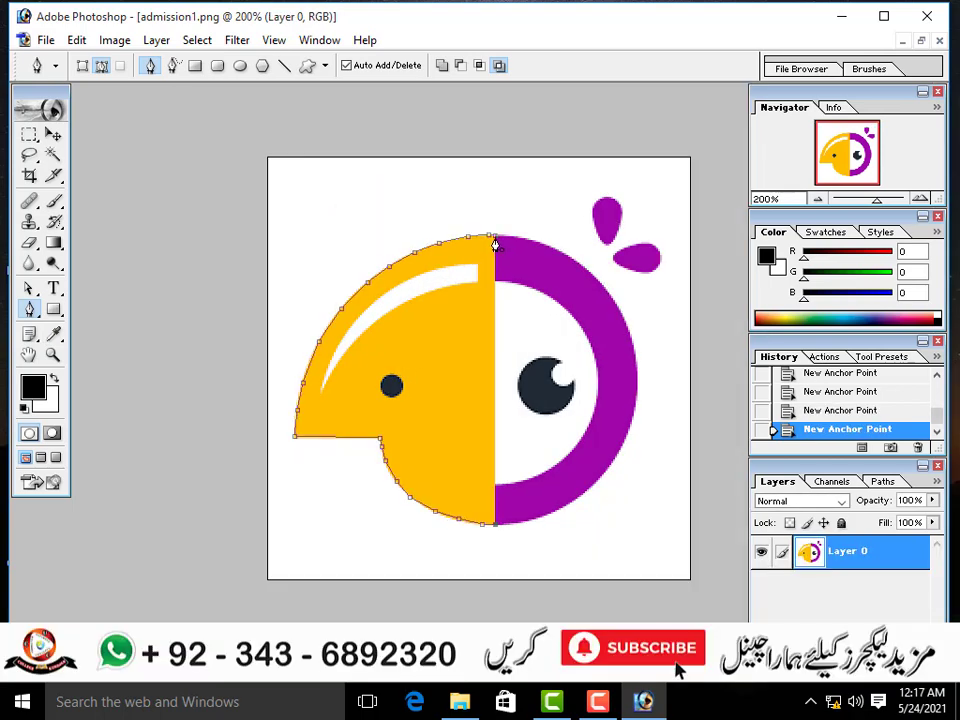
Step: Close the yellow head's path on Layer 0 at the top centre and convert it to a selection
{"action": "left_click", "coordinate": [495, 245]}
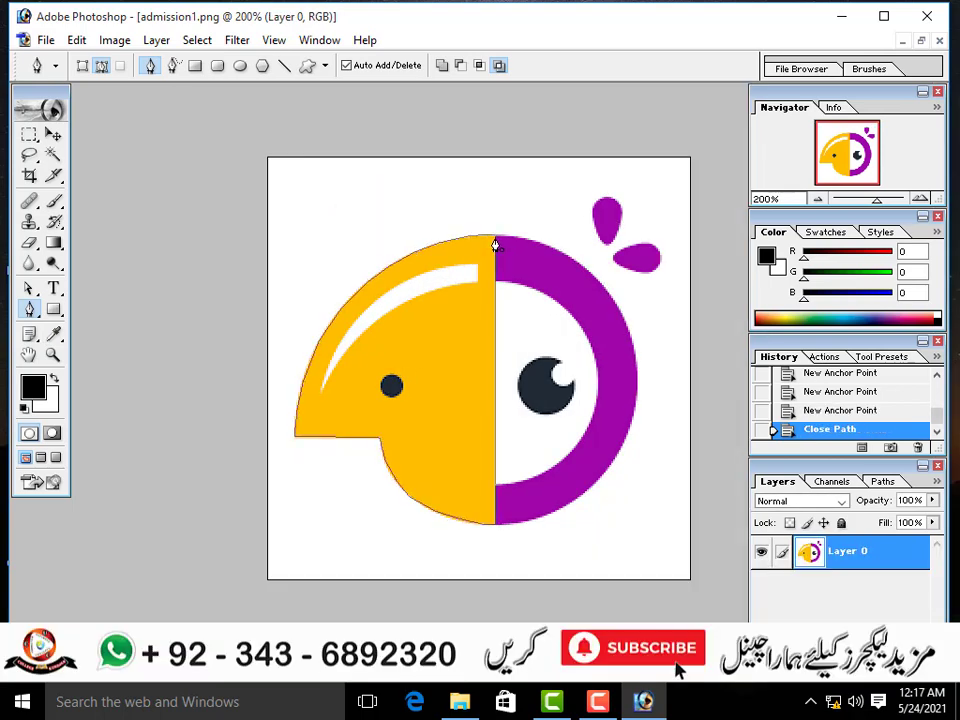
{"action": "key", "text": "ctrl+Return"}
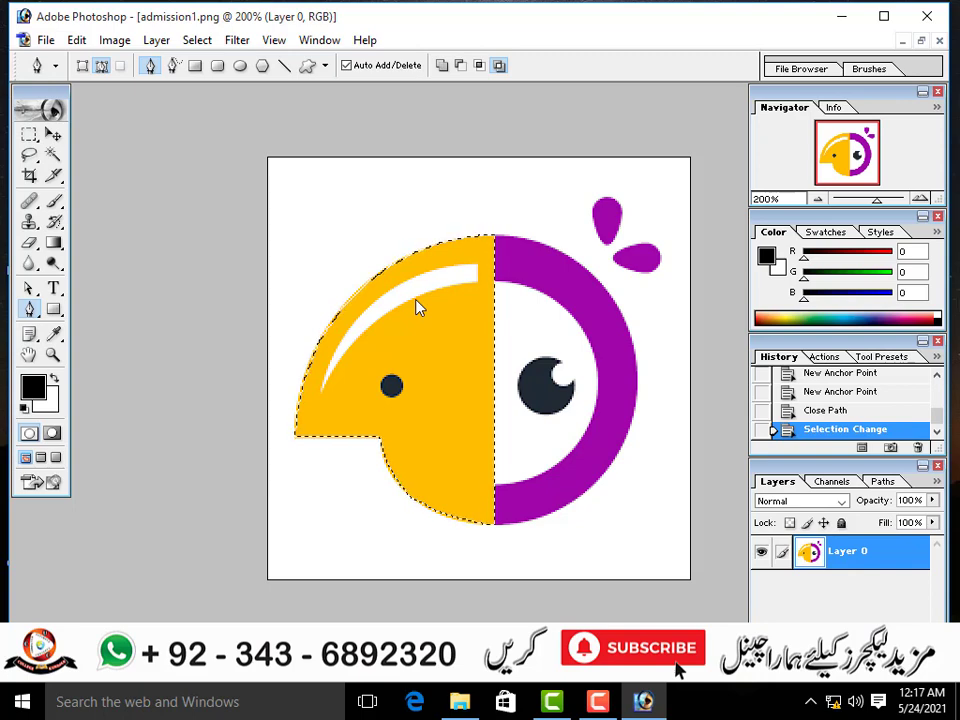
Step: Paste the copied yellow head into a new transparent 107 × 155 pixel RGB document and maximize its window
{"action": "key", "text": "ctrl+n"}
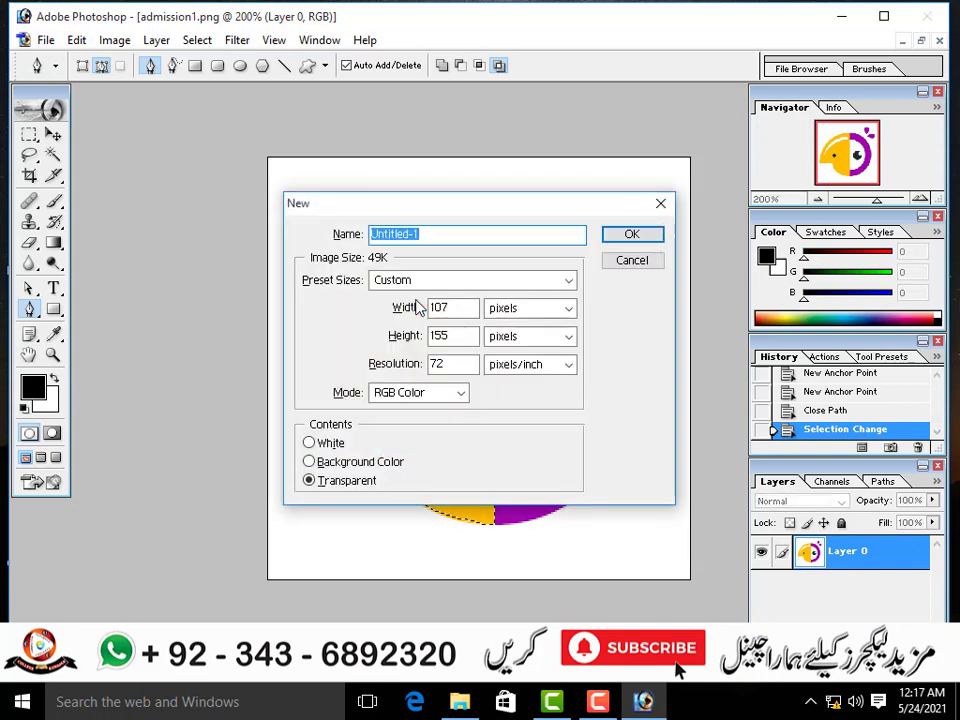
{"action": "key", "text": "Return"}
{"action": "key", "text": "ctrl+v"}
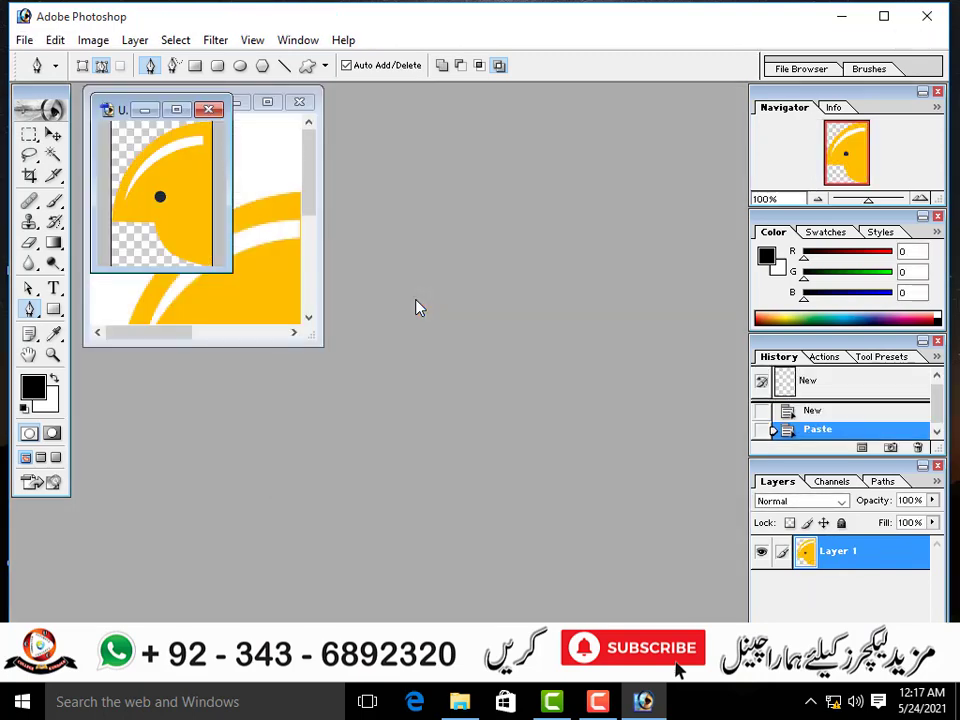
{"action": "left_click", "coordinate": [176, 109]}
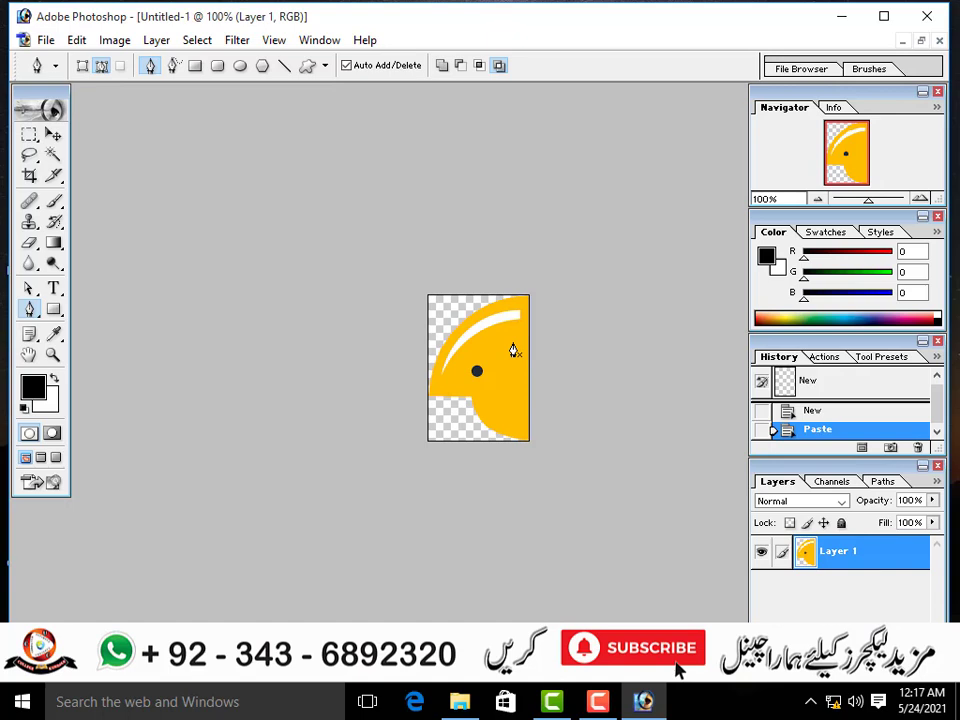
Step: Trace the white highlight's blunt end and lower edge with the Pen tool, down to its pointed tip
{"action": "key", "text": "ctrl+plus"}
{"action": "key", "text": "ctrl+plus"}
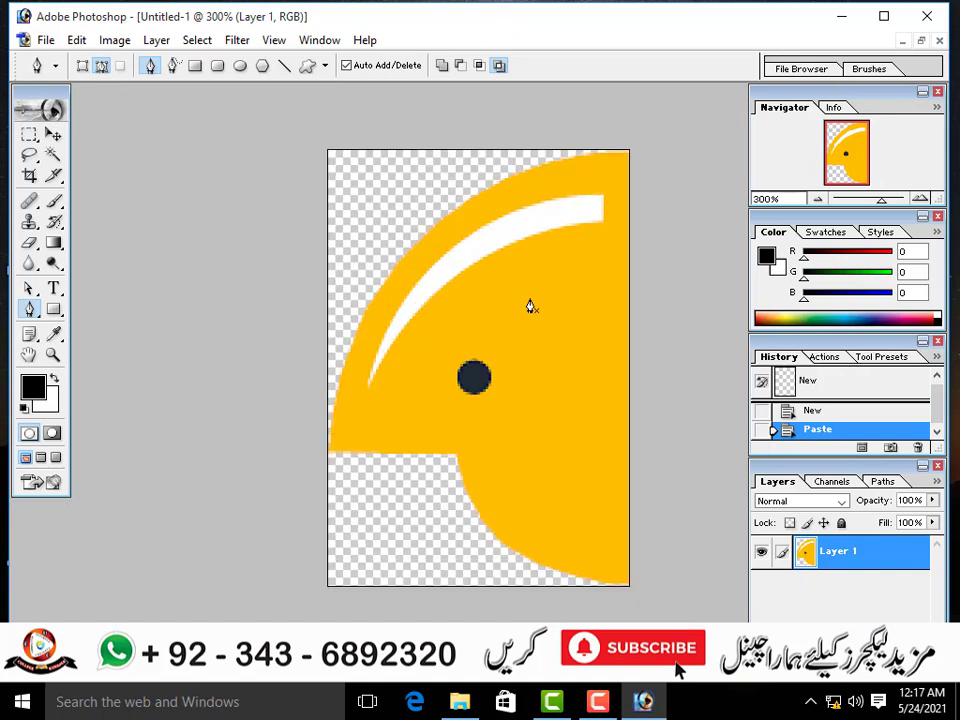
{"action": "left_click", "coordinate": [602, 197]}
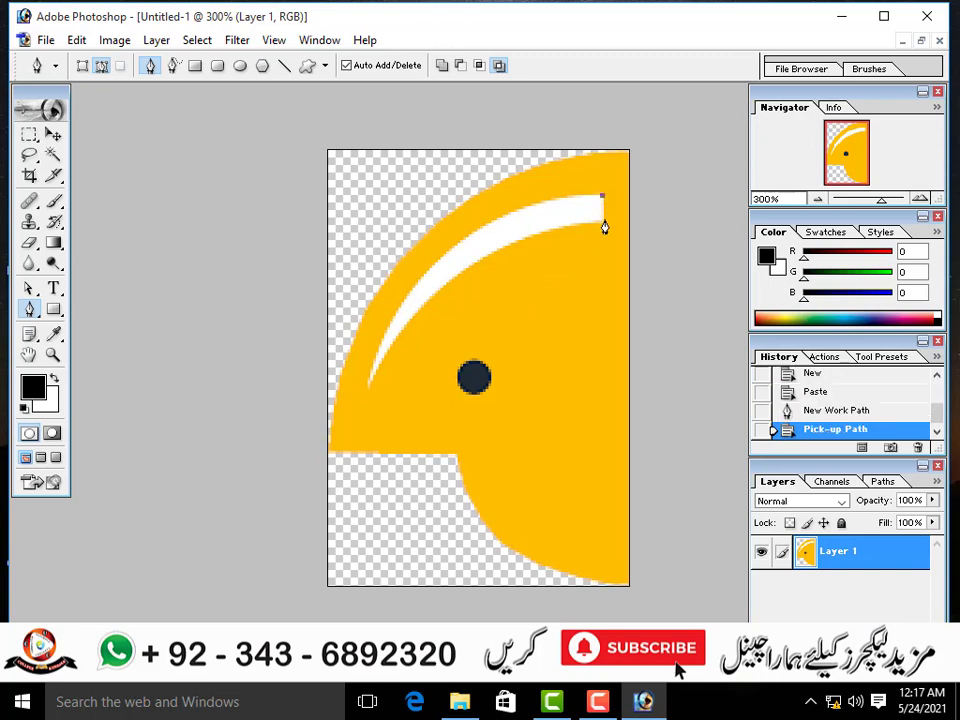
{"action": "left_click", "coordinate": [603, 218]}
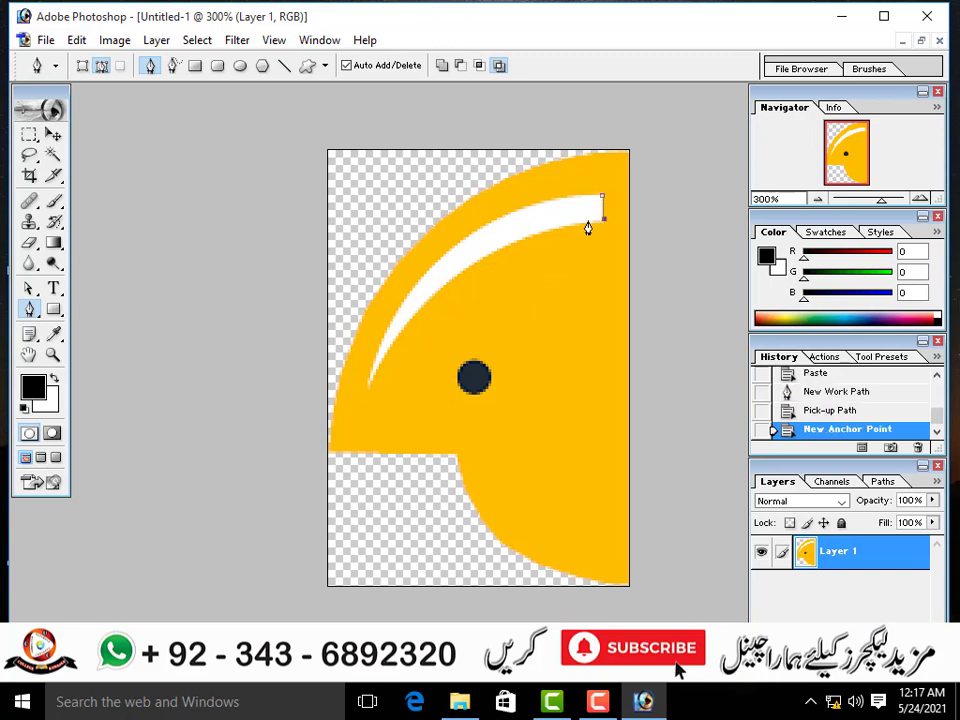
{"action": "left_click", "coordinate": [588, 222]}
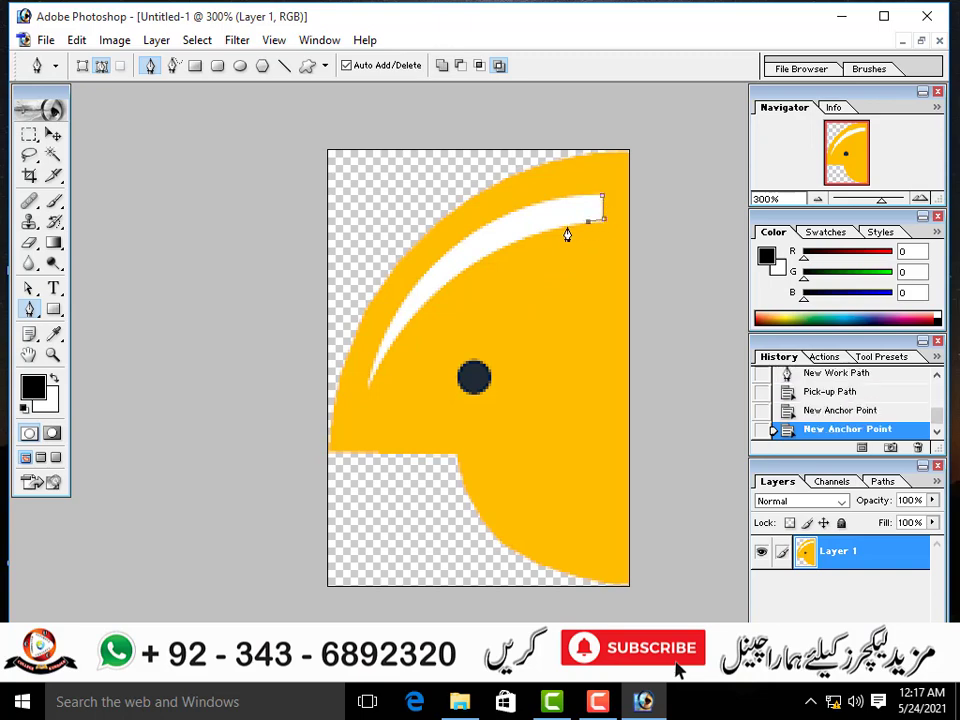
{"action": "left_click", "coordinate": [564, 224]}
{"action": "left_click", "coordinate": [542, 233]}
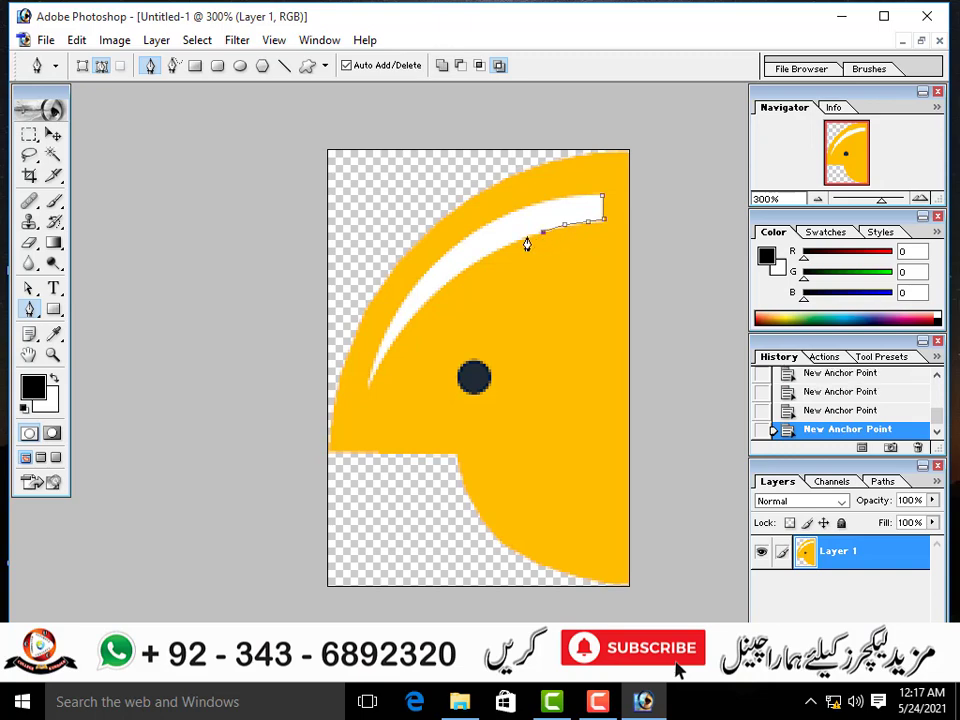
{"action": "left_click", "coordinate": [520, 240]}
{"action": "left_click", "coordinate": [449, 283]}
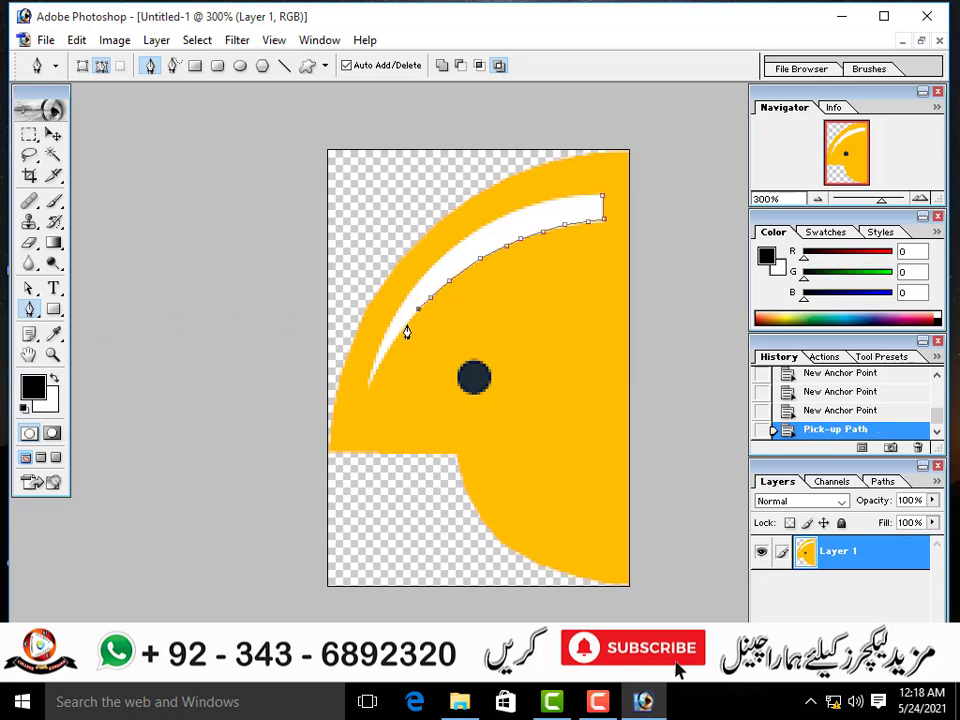
{"action": "left_click", "coordinate": [407, 324]}
{"action": "left_click", "coordinate": [377, 372]}
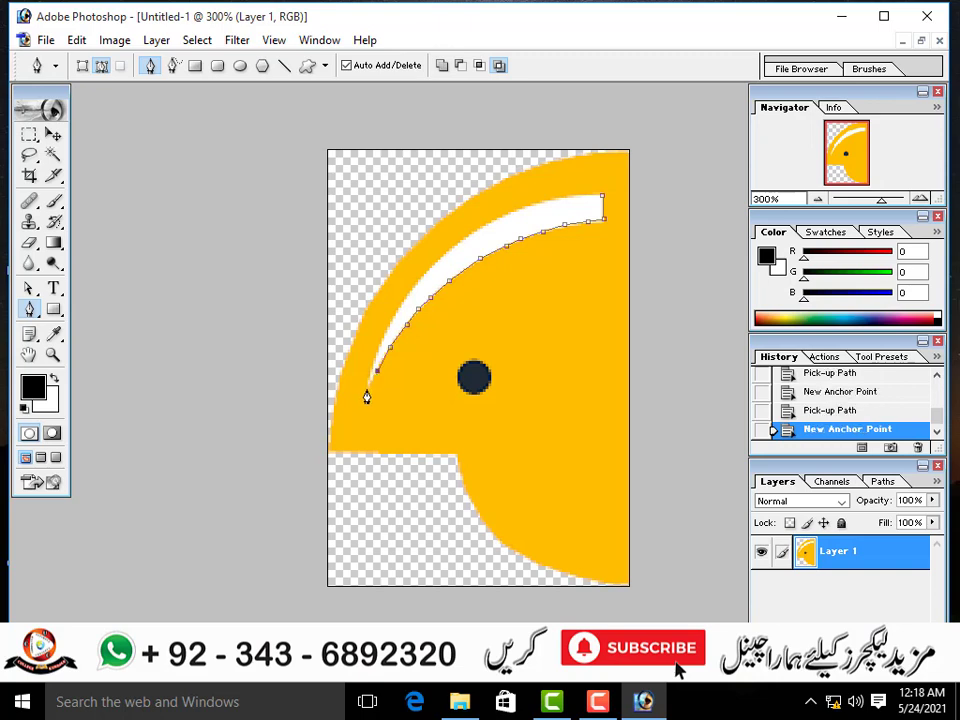
{"action": "left_click", "coordinate": [370, 388]}
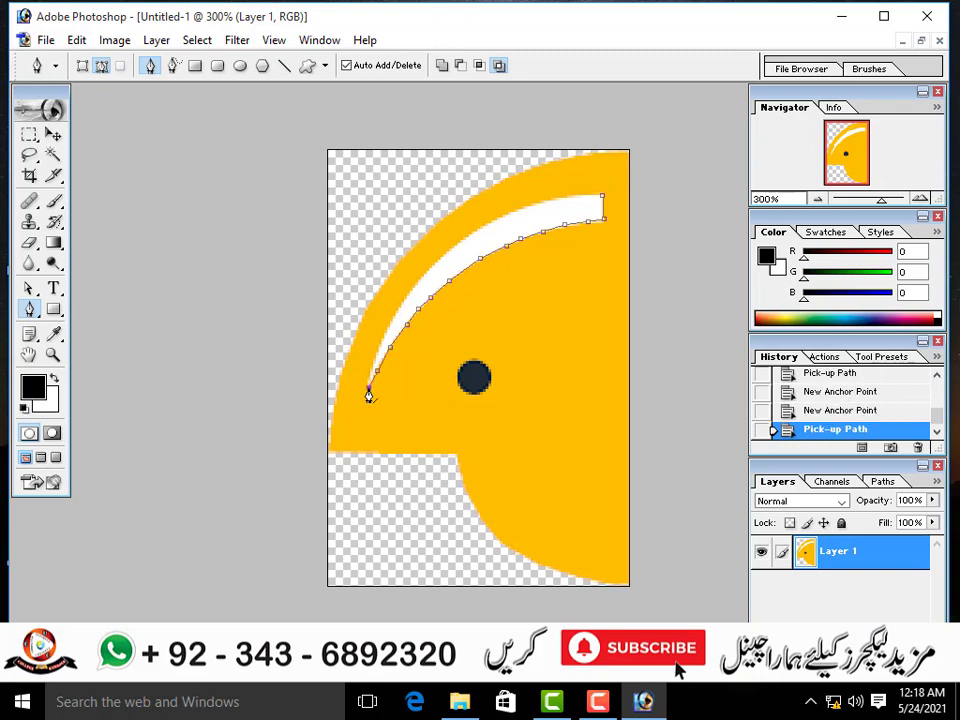
Step: Trace the white highlight's upper edge back from the pointed tip and close the path at its starting point
{"action": "left_click", "coordinate": [383, 338]}
{"action": "left_click", "coordinate": [404, 304]}
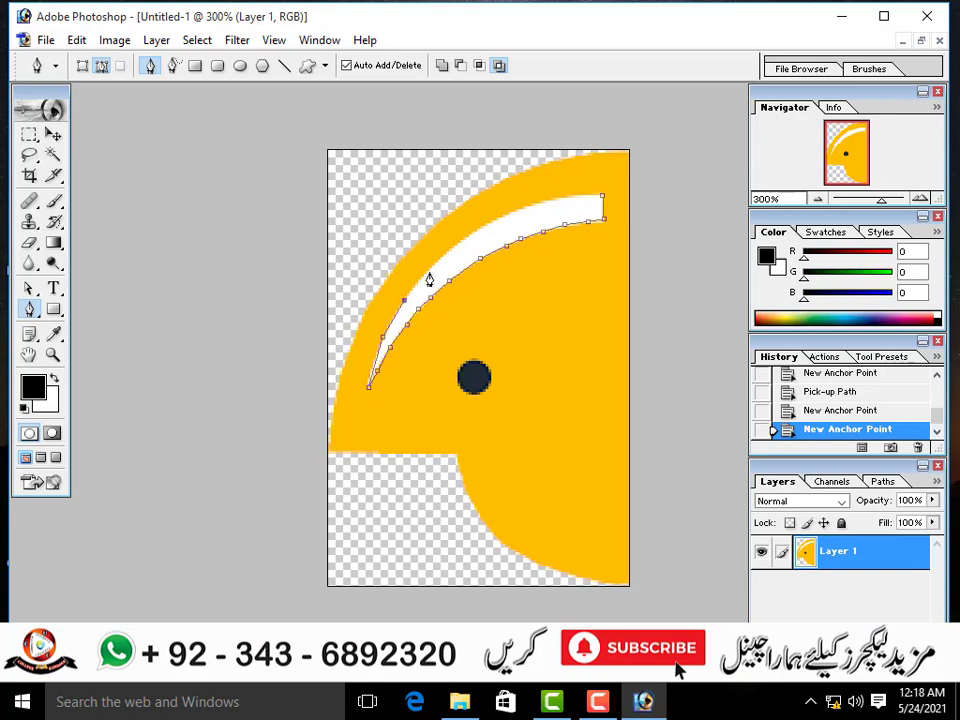
{"action": "left_click", "coordinate": [430, 267]}
{"action": "left_click", "coordinate": [473, 236]}
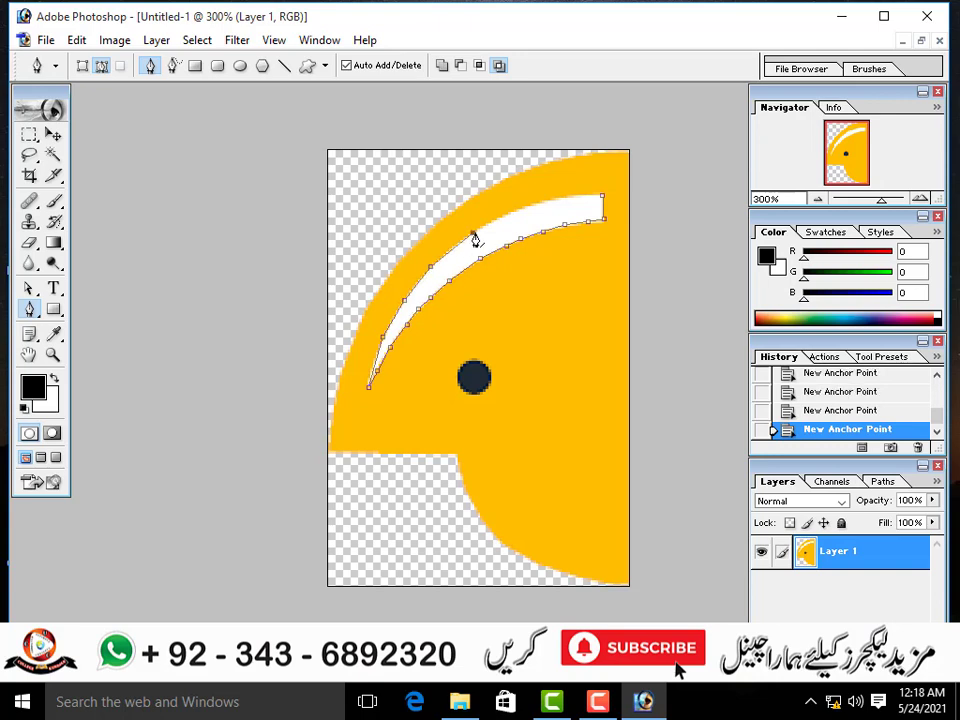
{"action": "left_click", "coordinate": [523, 211]}
{"action": "left_click", "coordinate": [562, 198]}
{"action": "left_click", "coordinate": [604, 204]}
Step: Make a selection from the highlight path and cut the white highlight out of the yellow head
{"action": "right_click", "coordinate": [571, 211]}
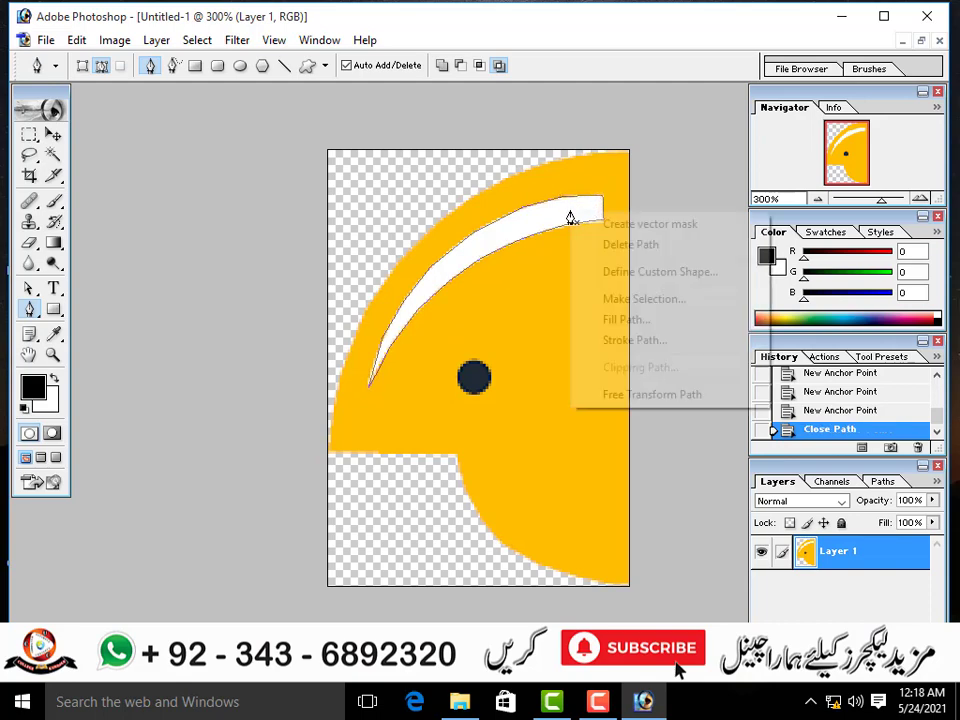
{"action": "left_click", "coordinate": [645, 298]}
{"action": "left_click", "coordinate": [574, 278]}
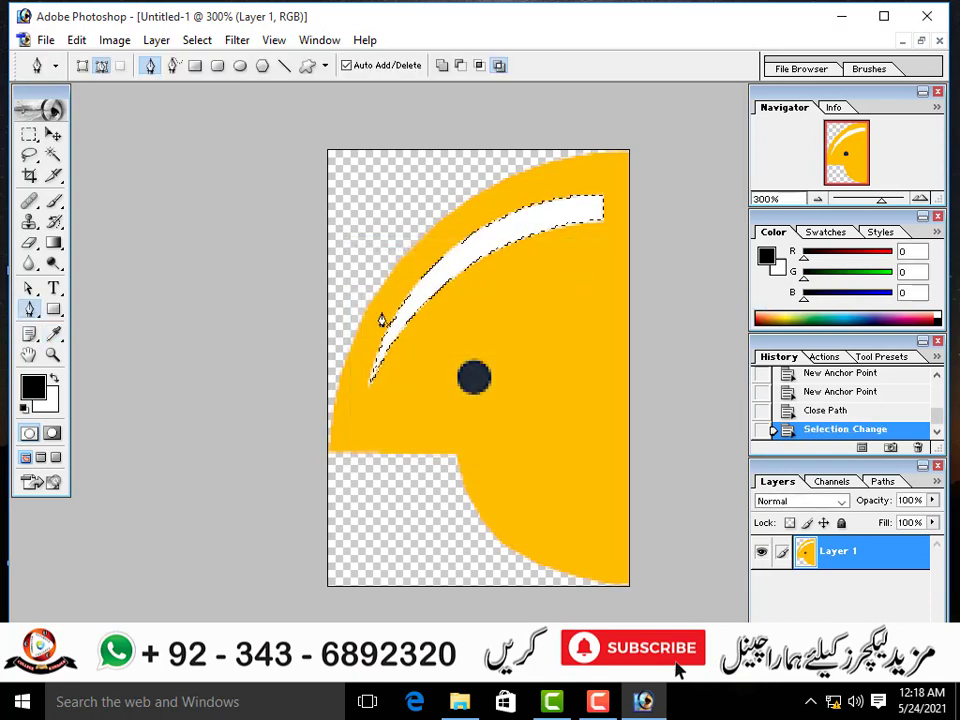
{"action": "key", "text": "ctrl+x"}
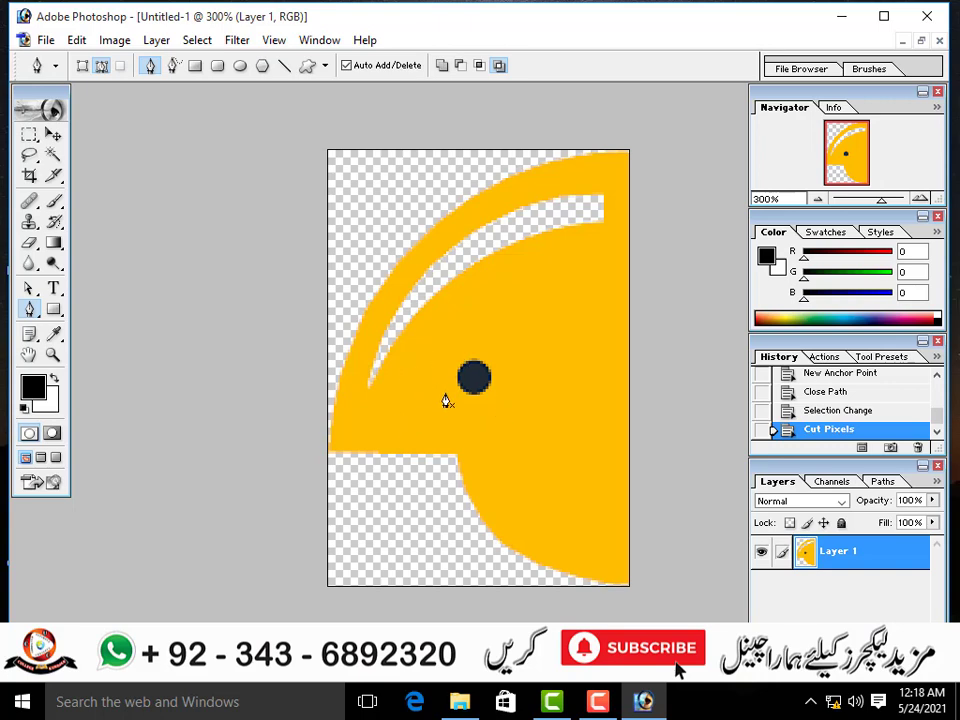
{"action": "key", "text": "ctrl+minus"}
{"action": "key", "text": "ctrl+minus"}
{"action": "key", "text": "ctrl+minus"}
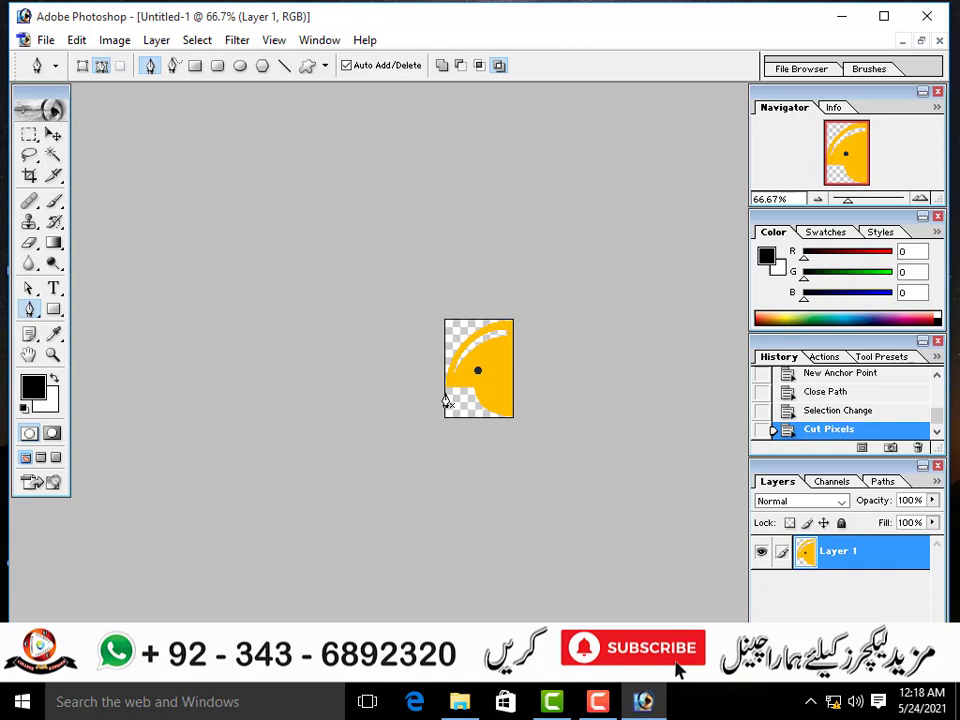
Step: Examine the cut-out yellow head at 300% and review the available variants of the marquee and lasso tools
{"action": "key", "text": "ctrl+plus"}
{"action": "key", "text": "ctrl+plus"}
{"action": "key", "text": "ctrl+plus"}
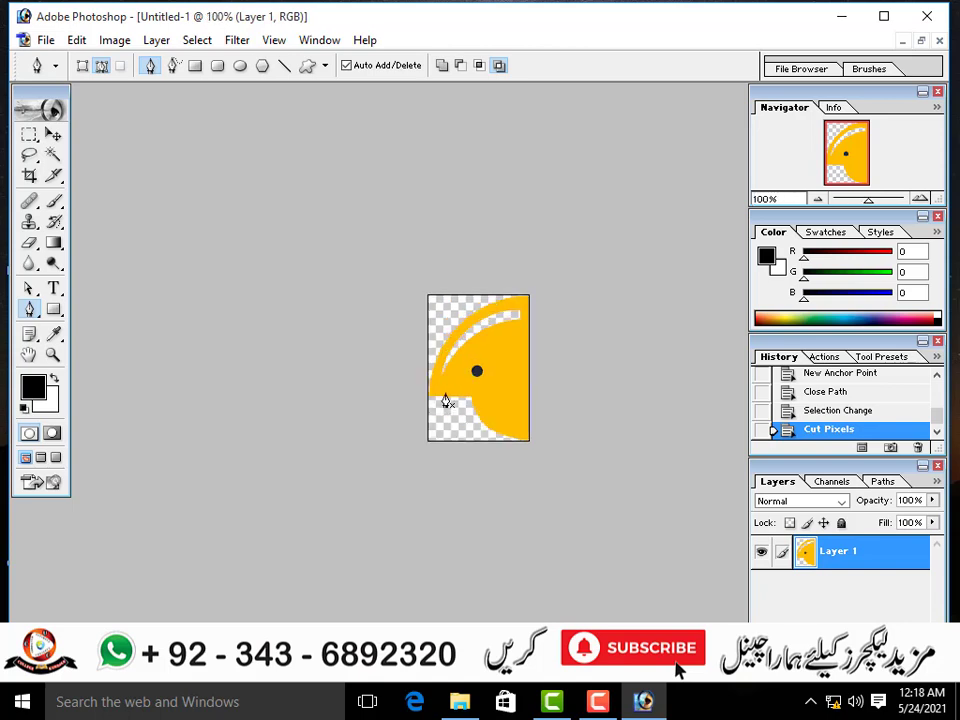
{"action": "left_click", "coordinate": [32, 138]}
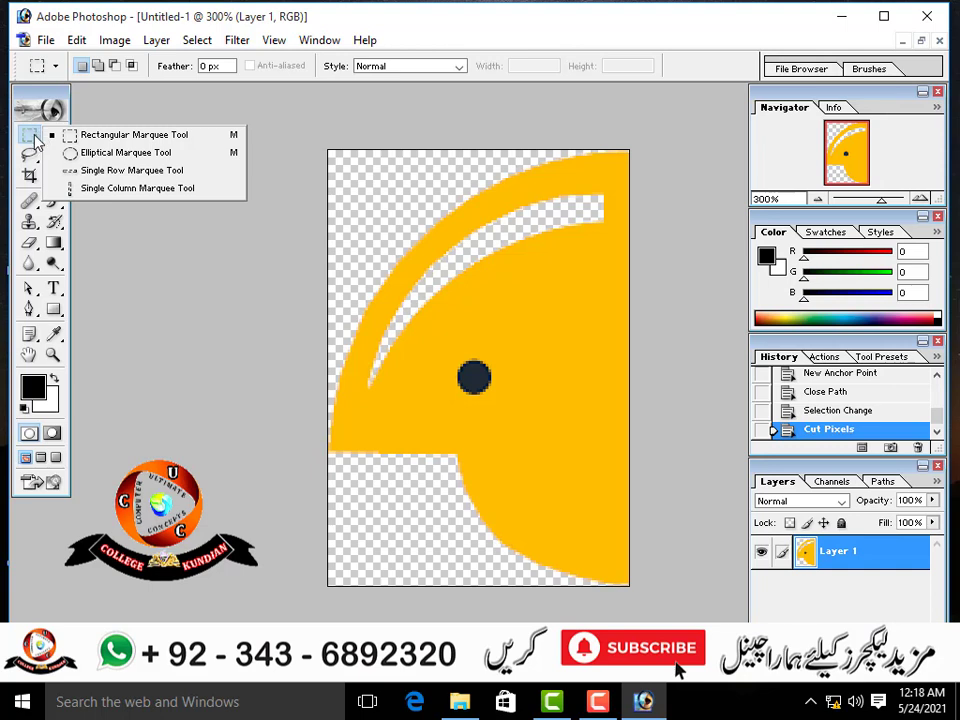
{"action": "left_click", "coordinate": [30, 160]}
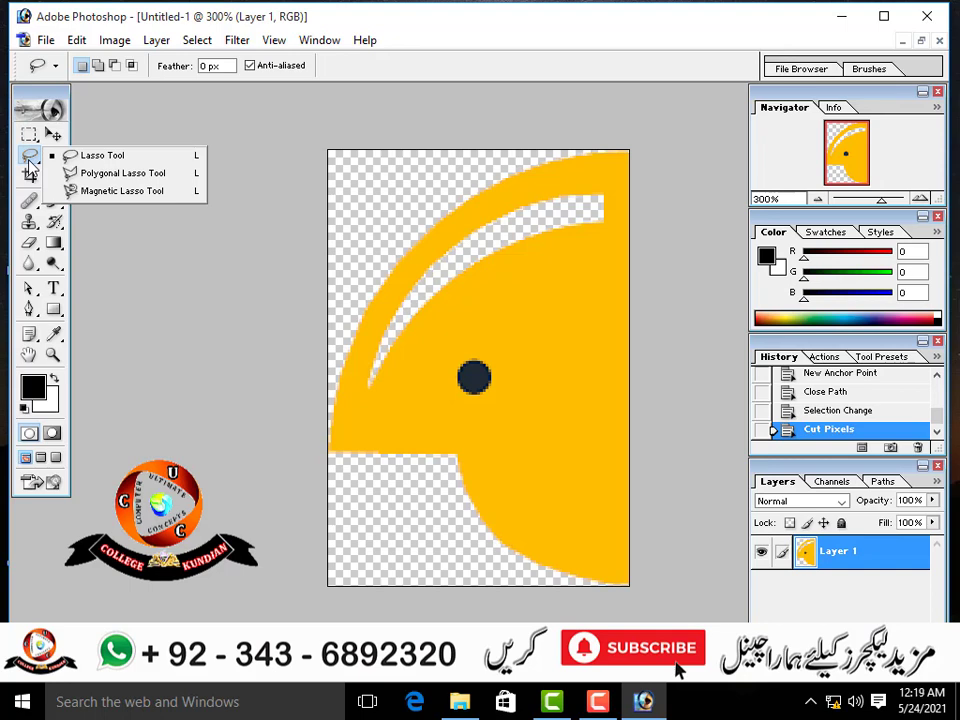
{"action": "left_click", "coordinate": [29, 160]}
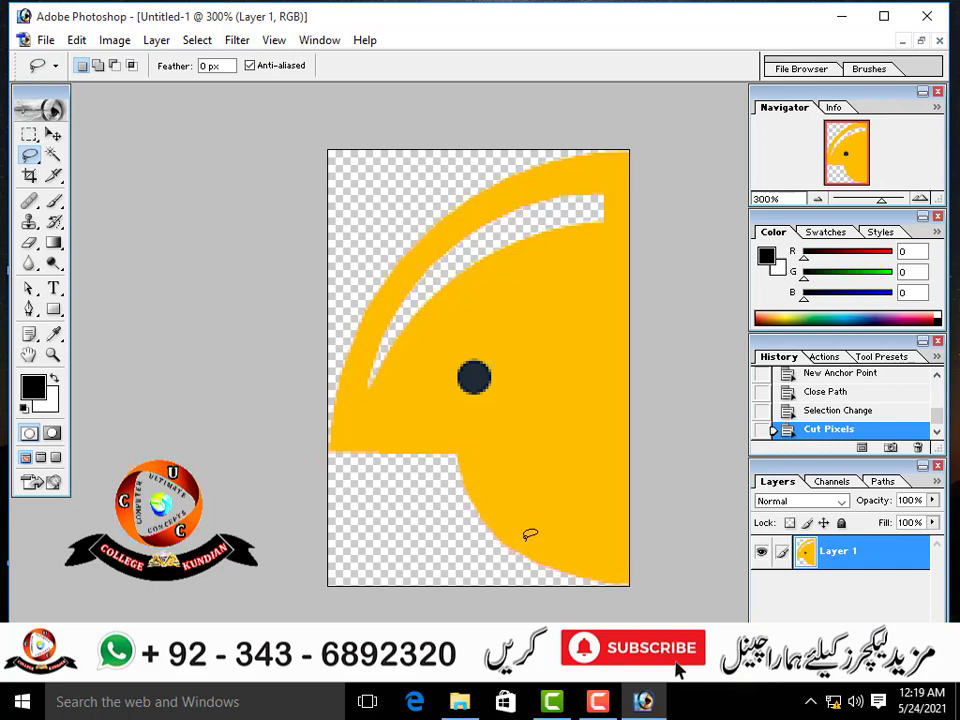
{"action": "key", "text": "ctrl+minus"}
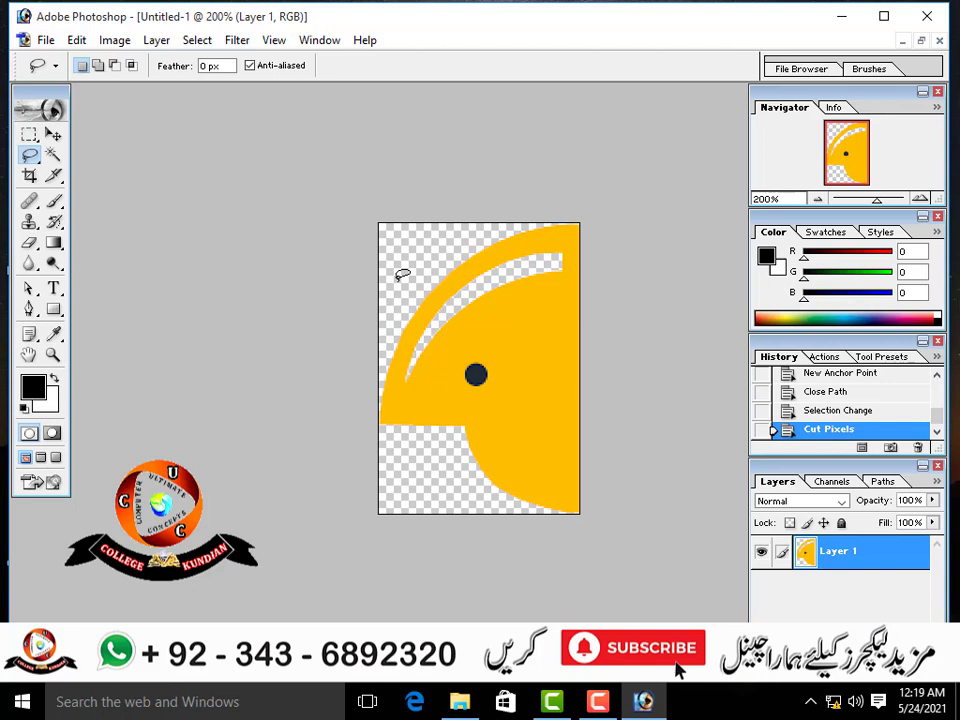
{"action": "left_click", "coordinate": [598, 702]}
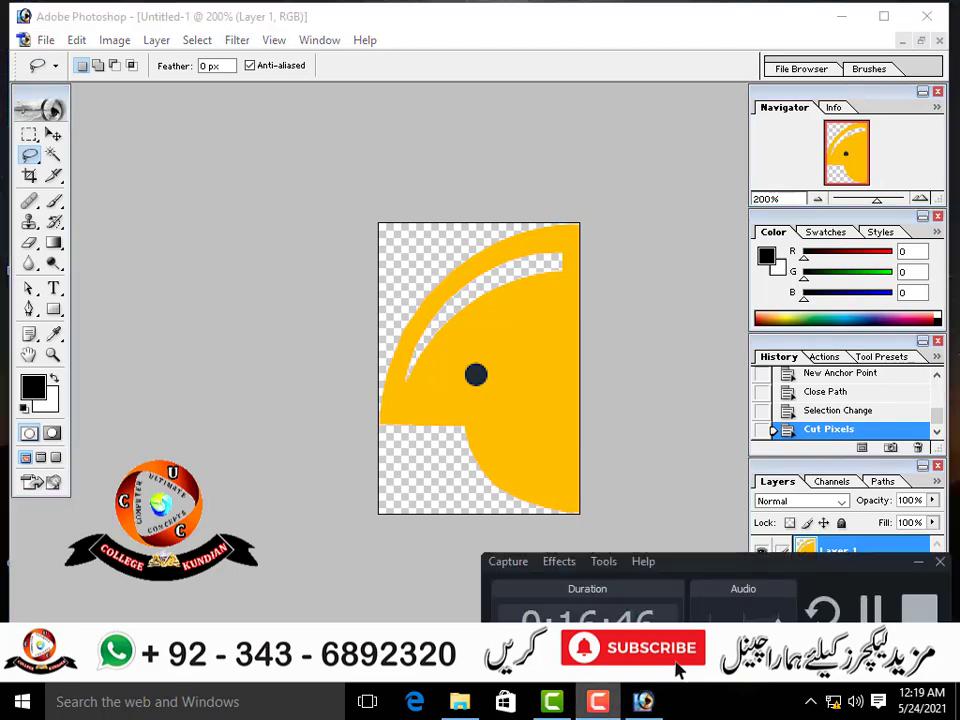